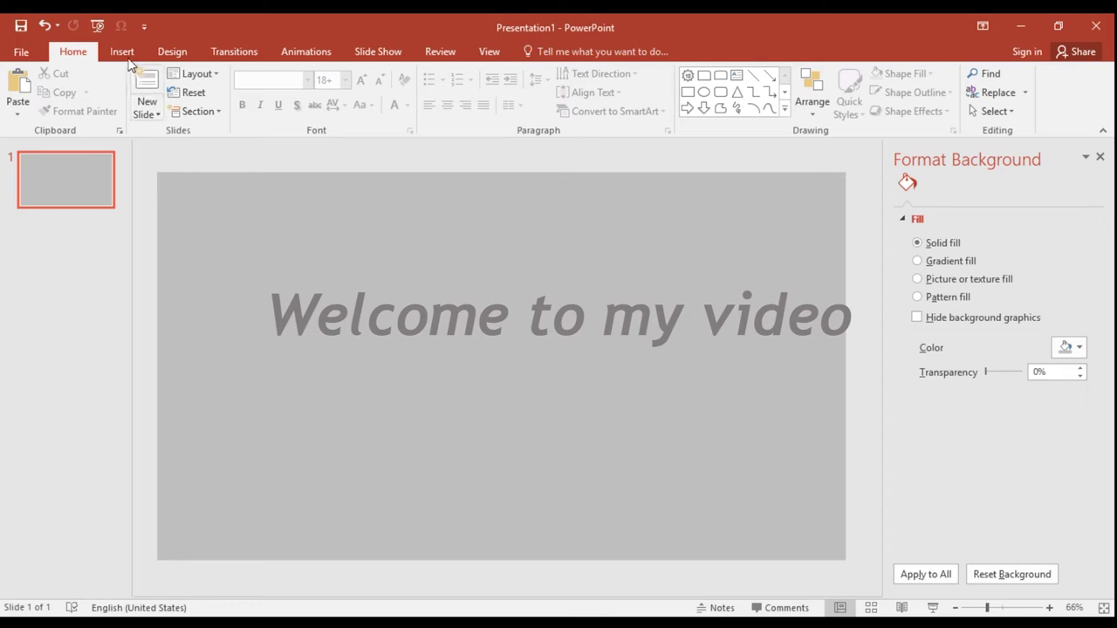
Step: Draw a large 3.4" by 9.02" blue rounded rectangle across the slide for the bus body
{"action": "left_click", "coordinate": [126, 54]}
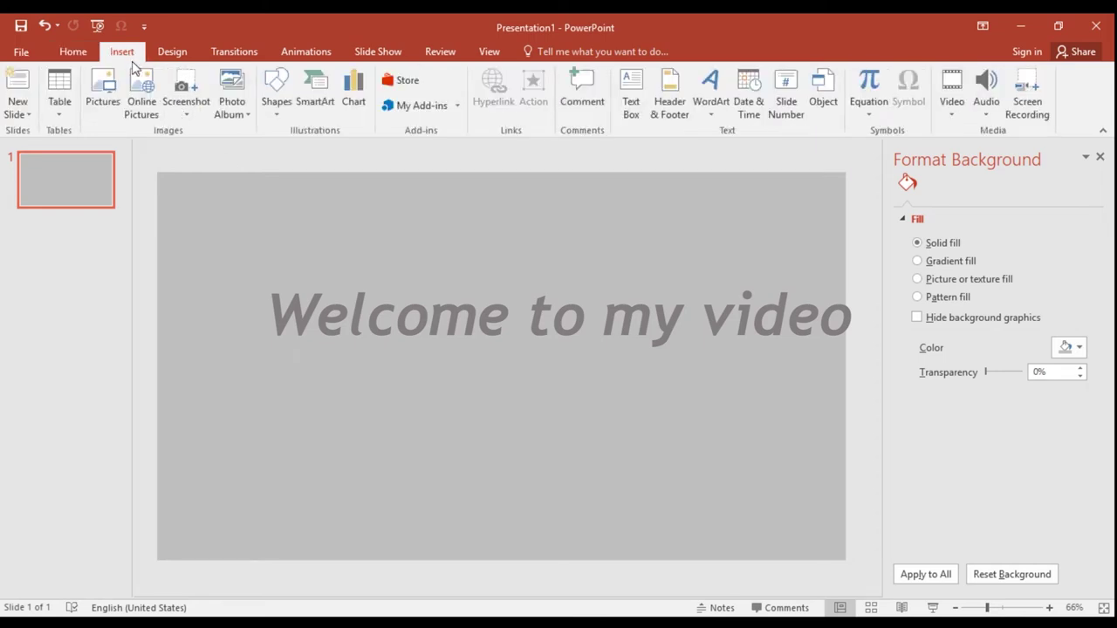
{"action": "left_click", "coordinate": [272, 92]}
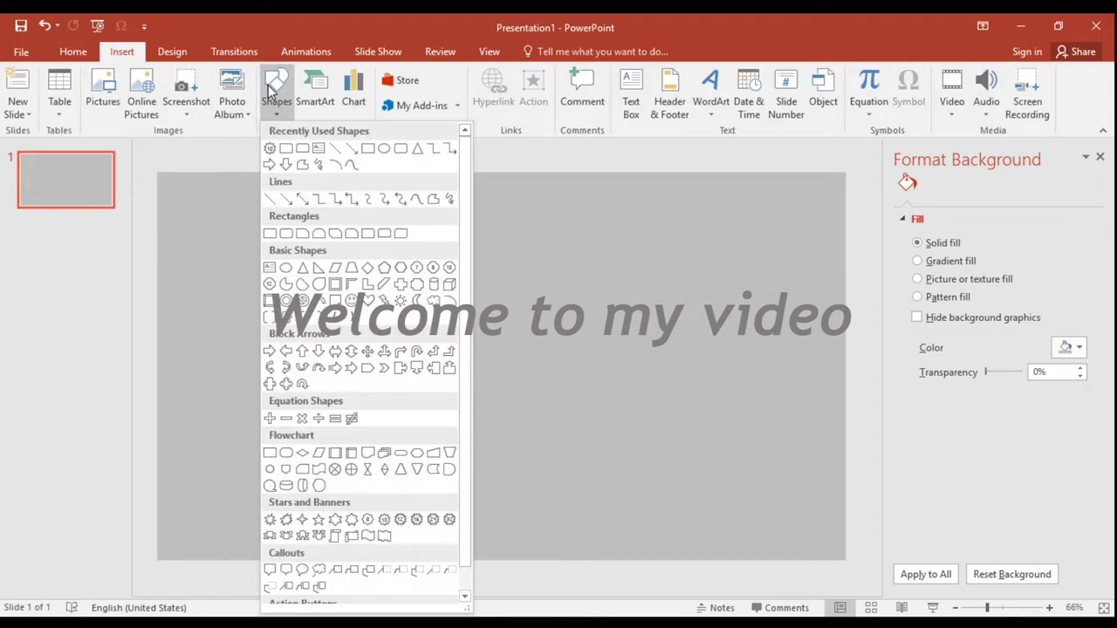
{"action": "left_click", "coordinate": [287, 236]}
{"action": "mouse_move", "coordinate": [290, 233]}
{"action": "left_mouse_down"}
{"action": "mouse_move", "coordinate": [632, 465]}
{"action": "mouse_move", "coordinate": [754, 408]}
{"action": "left_mouse_up"}
{"action": "left_click_drag", "start_coordinate": [696, 360], "coordinate": [612, 366]}
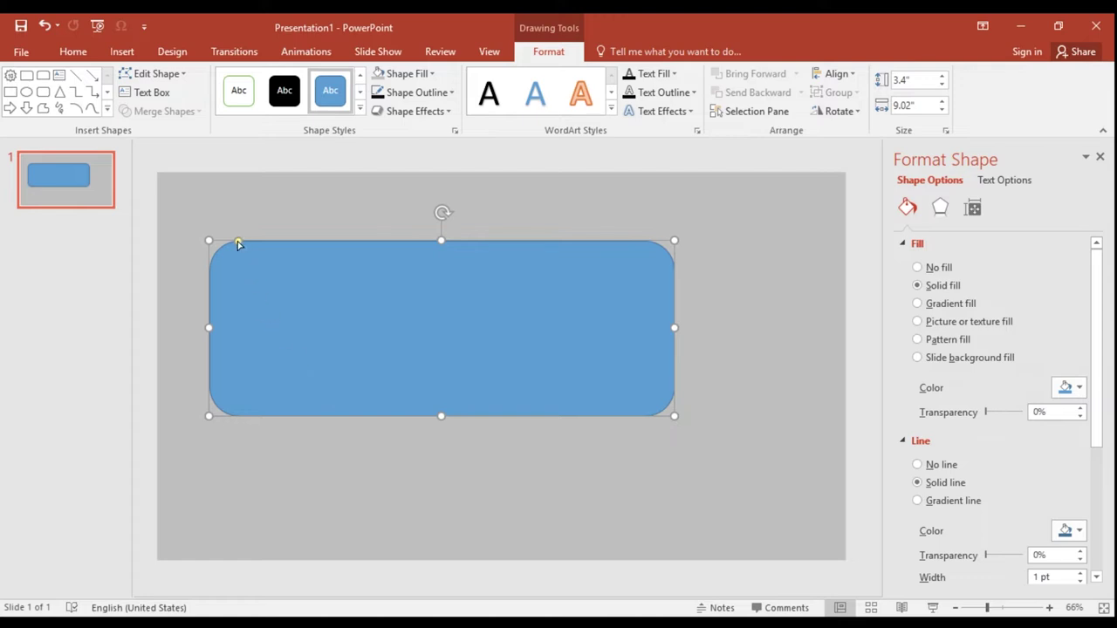
Step: Square off the body's corners, lower it slightly, and add a 2.22"-high copy at its right end
{"action": "left_click_drag", "start_coordinate": [237, 243], "coordinate": [222, 244]}
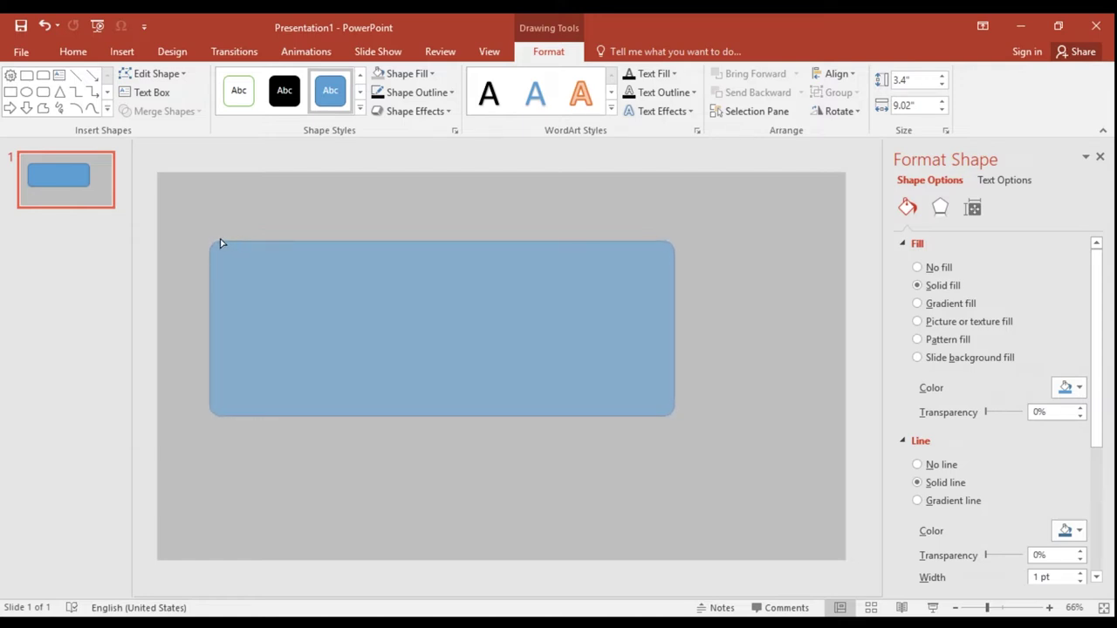
{"action": "left_click_drag", "start_coordinate": [366, 323], "coordinate": [364, 361]}
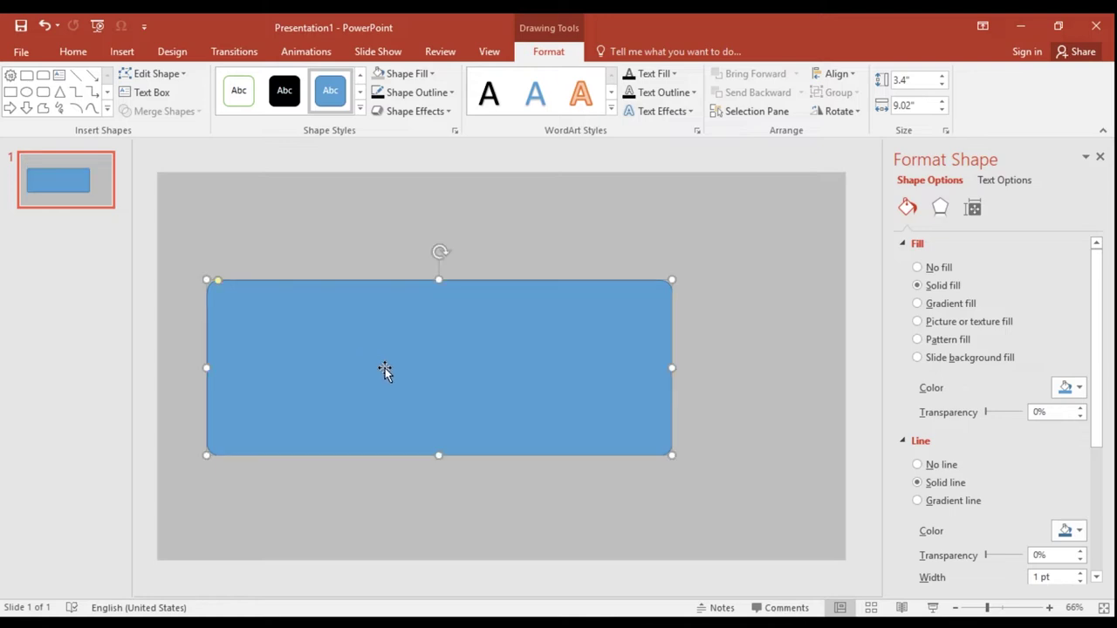
{"action": "left_click_drag", "start_coordinate": [445, 382], "coordinate": [523, 384]}
{"action": "left_click_drag", "start_coordinate": [576, 292], "coordinate": [575, 341]}
Step: Narrow the copy to about 2.1 inches wide and round its corners more
{"action": "left_click_drag", "start_coordinate": [342, 398], "coordinate": [660, 392]}
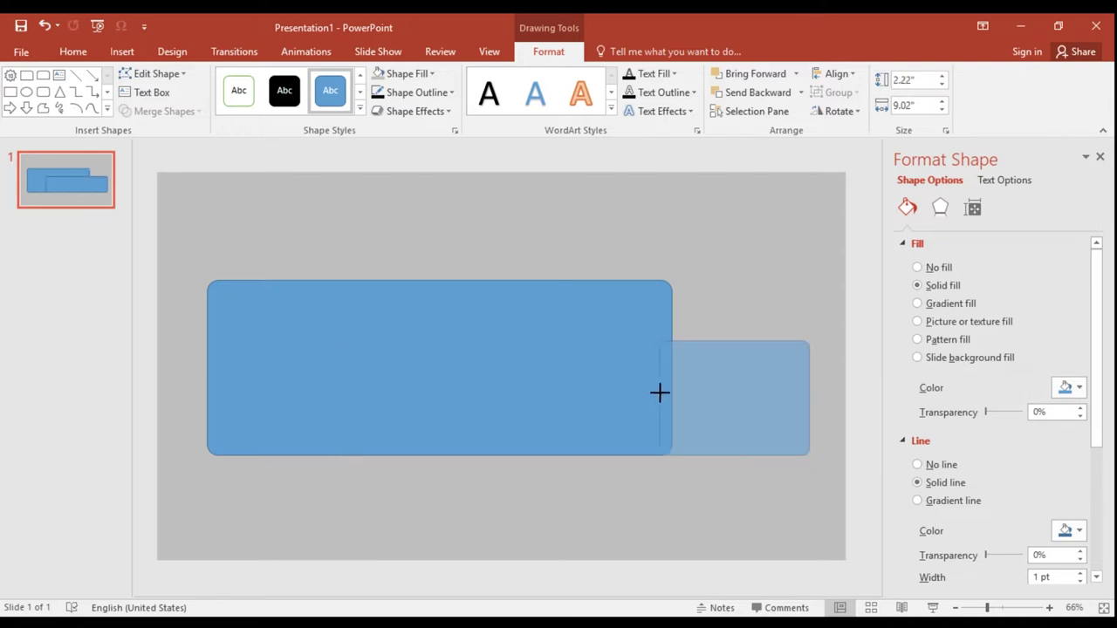
{"action": "left_click_drag", "start_coordinate": [777, 397], "coordinate": [757, 399]}
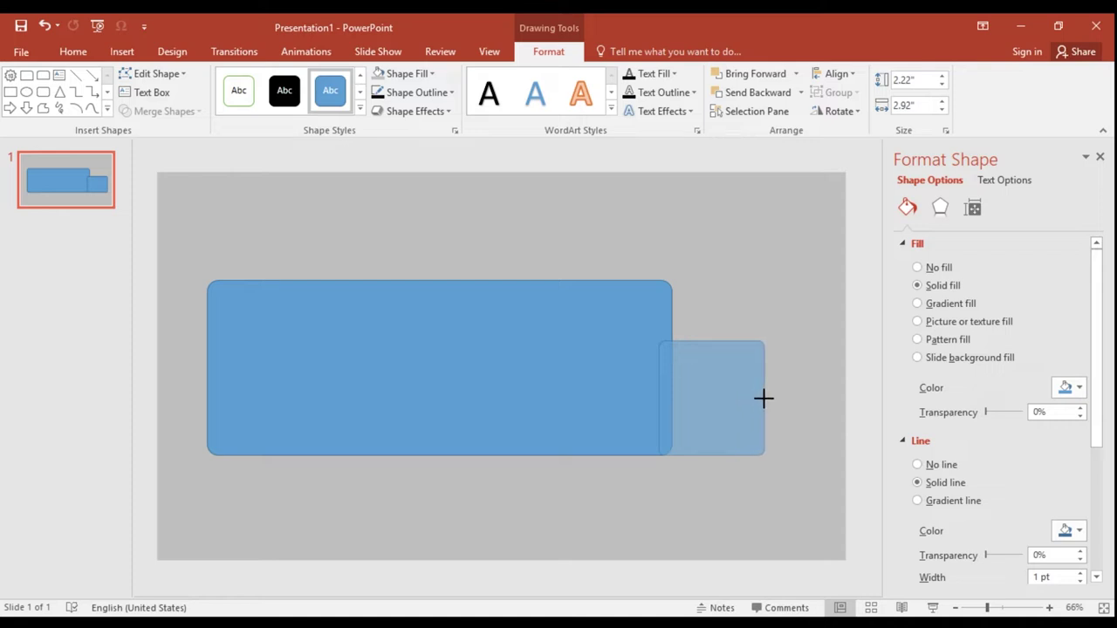
{"action": "left_click_drag", "start_coordinate": [757, 399], "coordinate": [766, 399]}
{"action": "left_click_drag", "start_coordinate": [661, 346], "coordinate": [663, 356]}
{"action": "left_click_drag", "start_coordinate": [671, 268], "coordinate": [672, 269]}
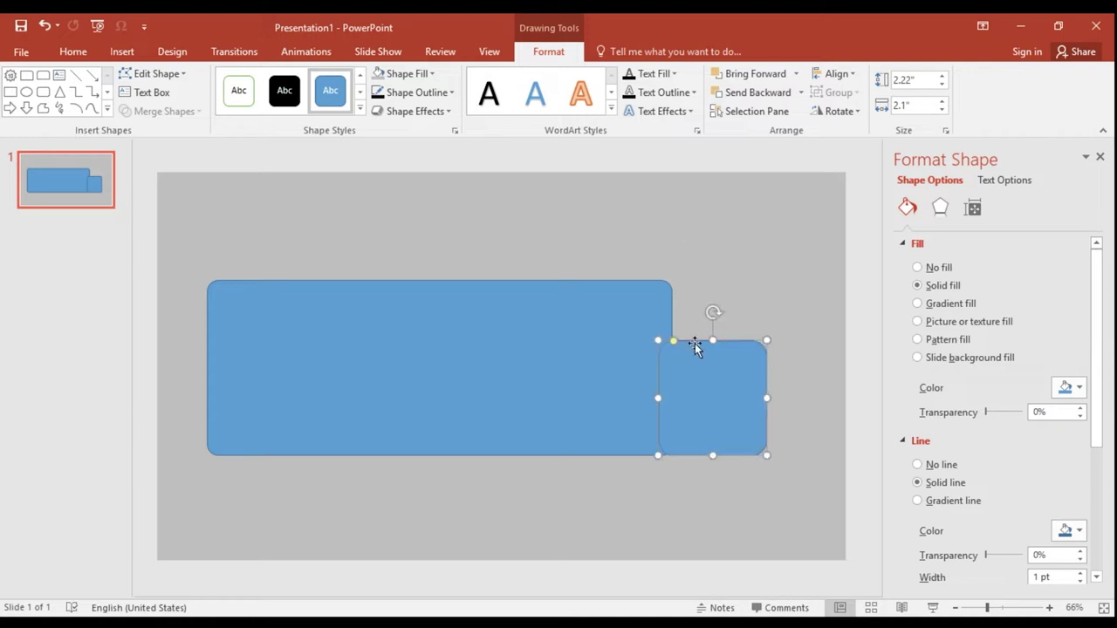
{"action": "left_click_drag", "start_coordinate": [674, 349], "coordinate": [688, 345]}
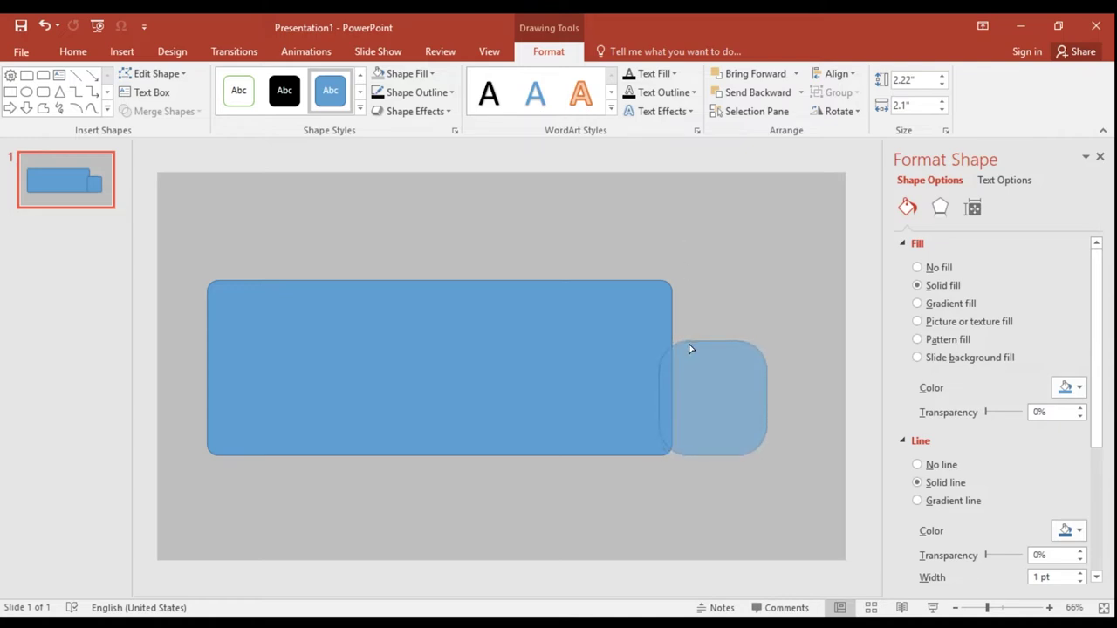
{"action": "left_click_drag", "start_coordinate": [688, 348], "coordinate": [693, 344]}
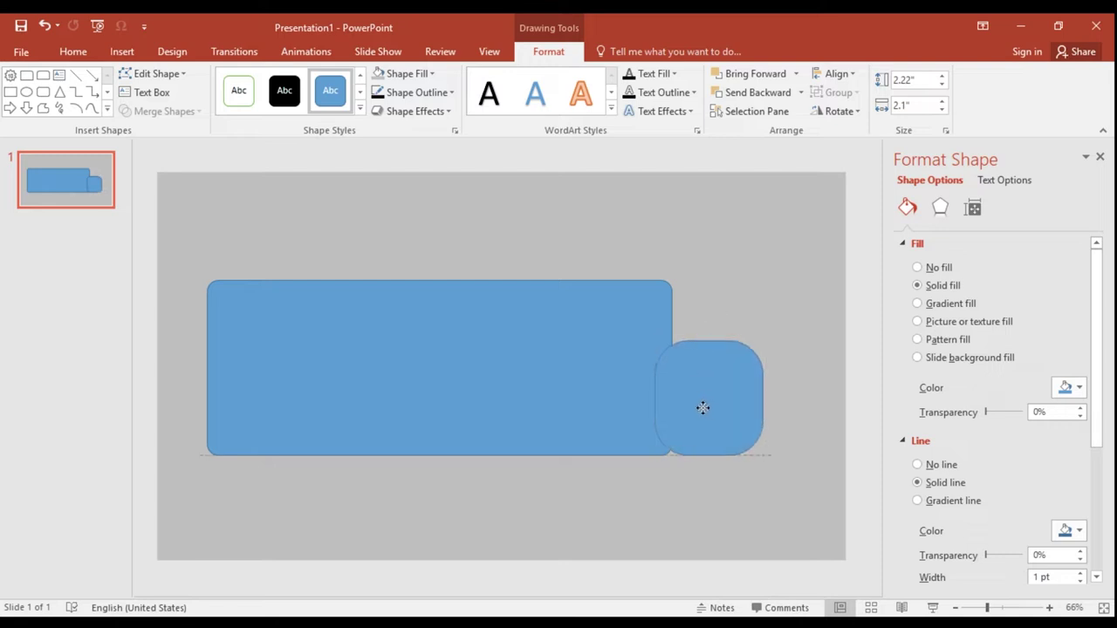
Step: Widen the front piece to 2.52", lower its top, and extend both bottoms to line up
{"action": "mouse_move", "coordinate": [703, 404]}
{"action": "left_mouse_down"}
{"action": "mouse_move", "coordinate": [681, 409]}
{"action": "mouse_move", "coordinate": [759, 401]}
{"action": "left_mouse_up"}
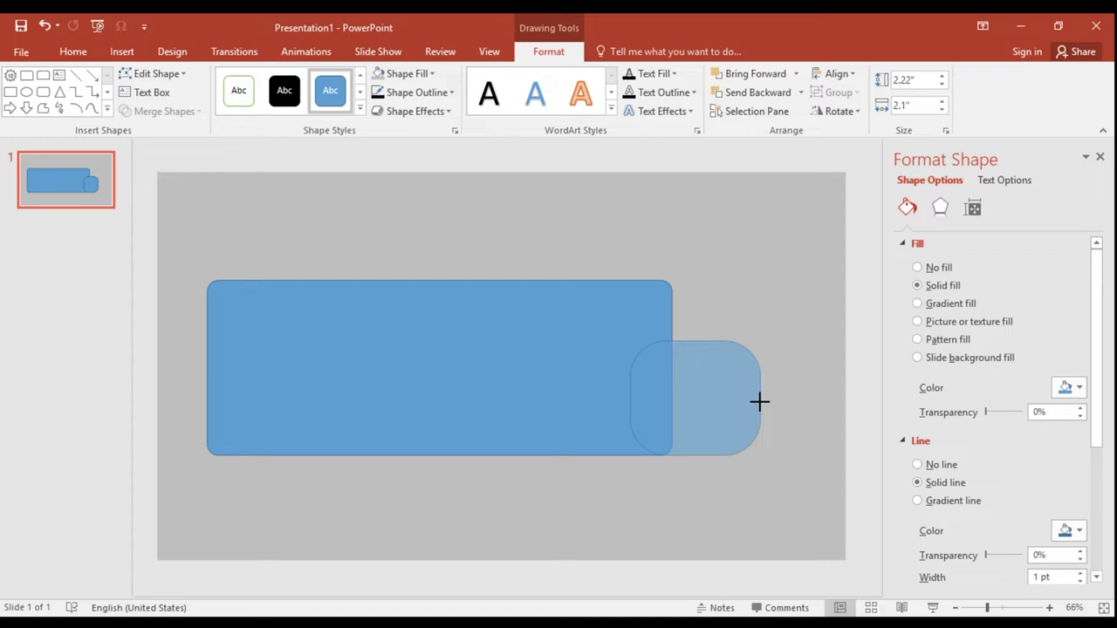
{"action": "left_click_drag", "start_coordinate": [758, 402], "coordinate": [760, 401]}
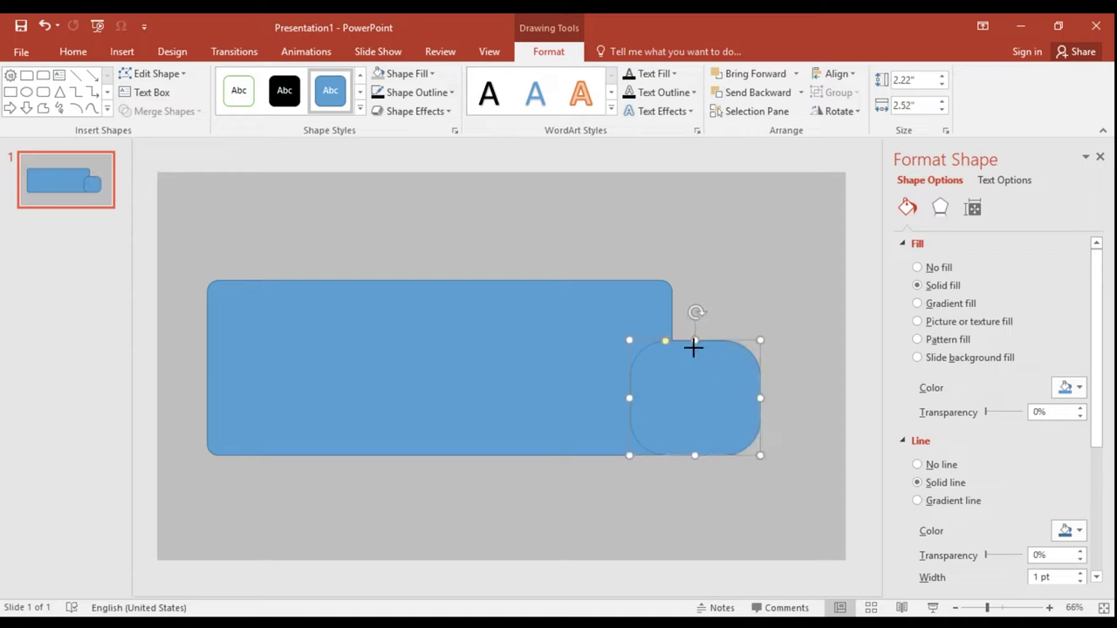
{"action": "left_click_drag", "start_coordinate": [695, 342], "coordinate": [693, 358]}
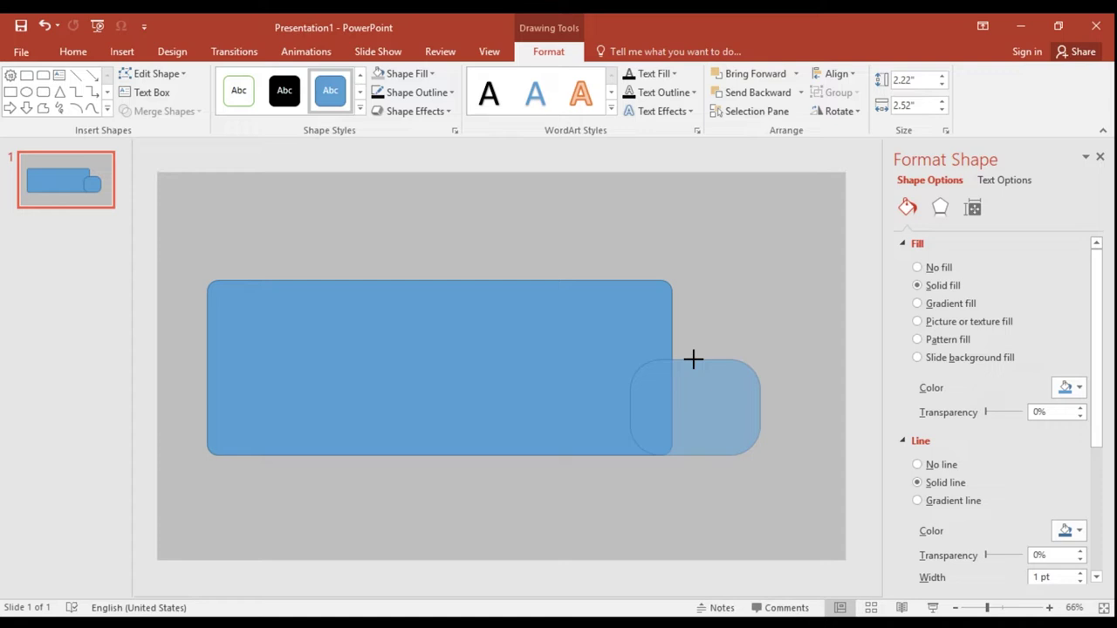
{"action": "left_click_drag", "start_coordinate": [693, 359], "coordinate": [693, 359]}
{"action": "left_click", "coordinate": [439, 456]}
{"action": "left_click_drag", "start_coordinate": [439, 455], "coordinate": [437, 473]}
{"action": "left_click", "coordinate": [709, 436]}
{"action": "left_click_drag", "start_coordinate": [695, 456], "coordinate": [691, 473]}
Step: Send the front piece backward so it sits behind the bus body
{"action": "left_click", "coordinate": [710, 513]}
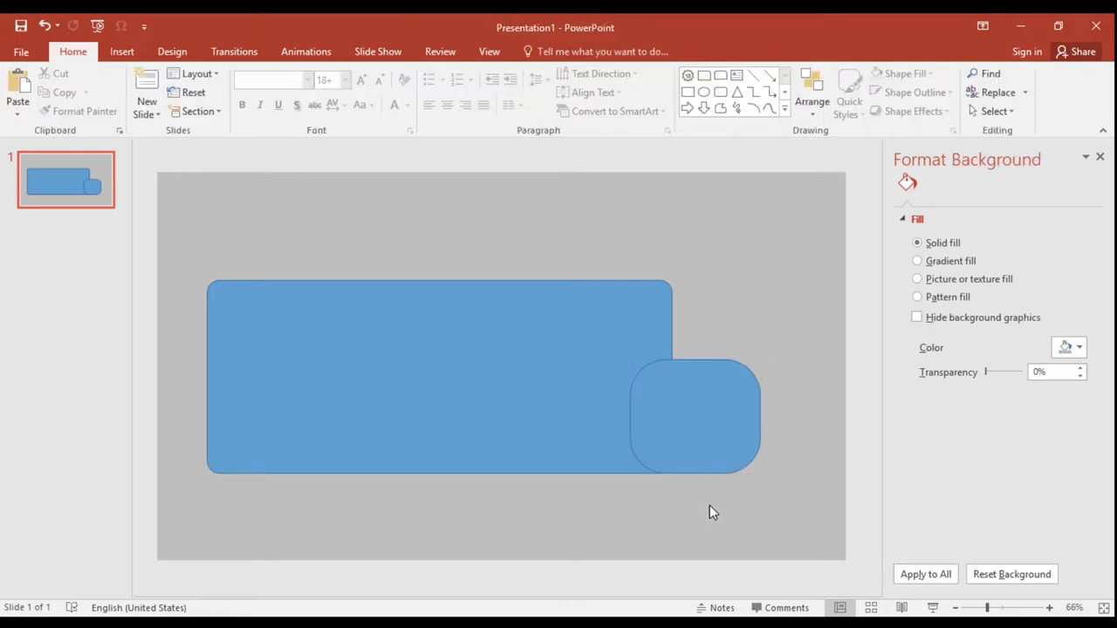
{"action": "left_click", "coordinate": [714, 423]}
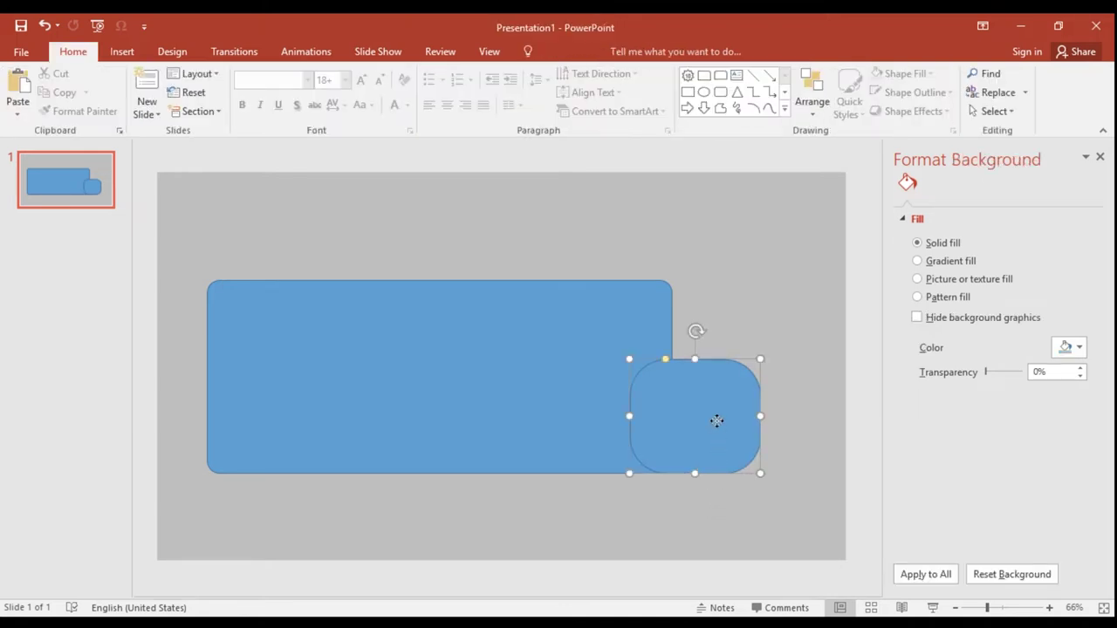
{"action": "left_click", "coordinate": [714, 297]}
{"action": "left_click", "coordinate": [471, 331]}
{"action": "left_click", "coordinate": [481, 507]}
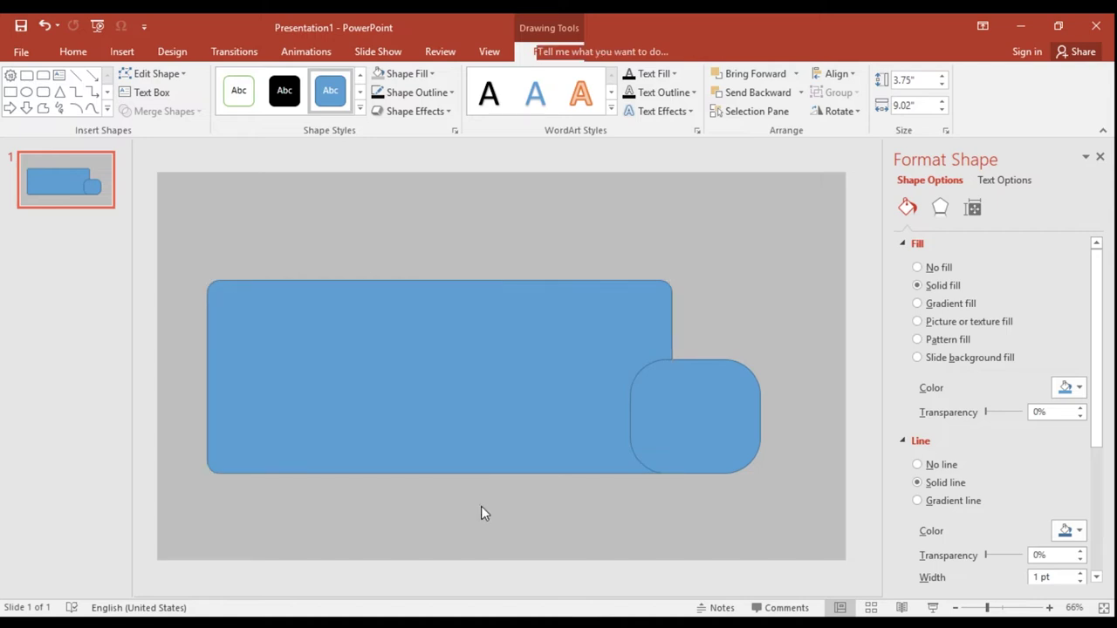
{"action": "left_click", "coordinate": [716, 406]}
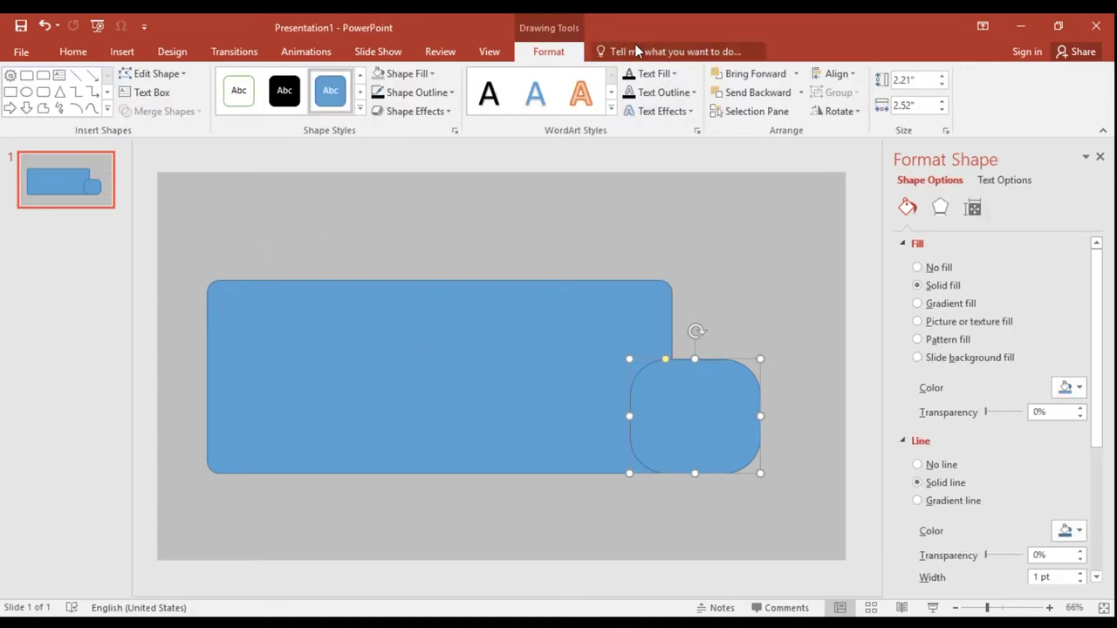
{"action": "left_click", "coordinate": [752, 92]}
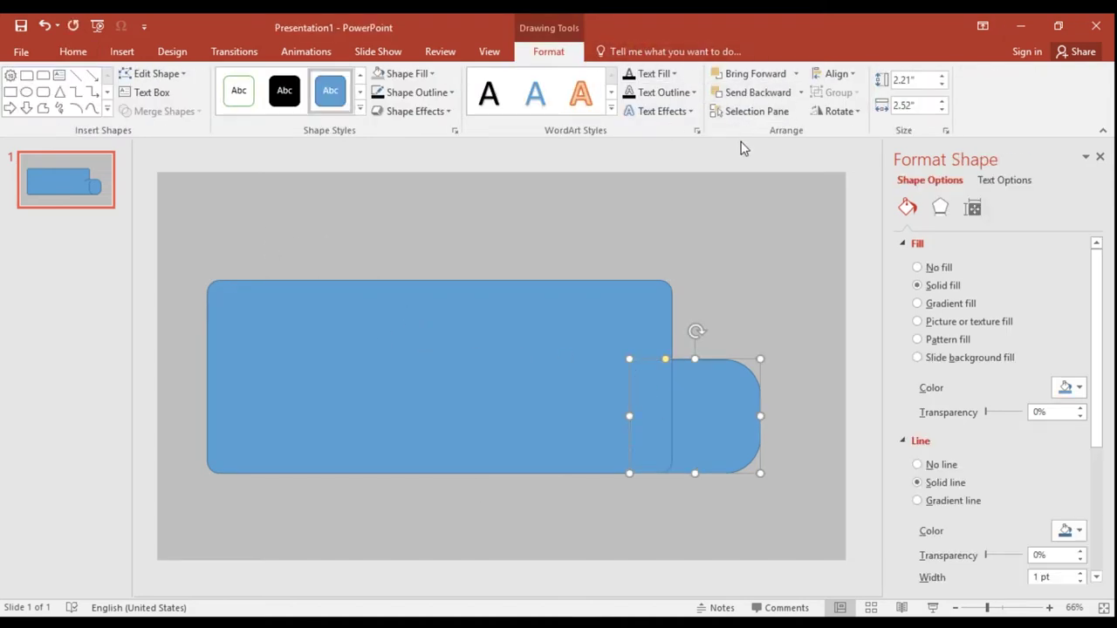
{"action": "left_click", "coordinate": [129, 54]}
{"action": "left_click", "coordinate": [276, 87]}
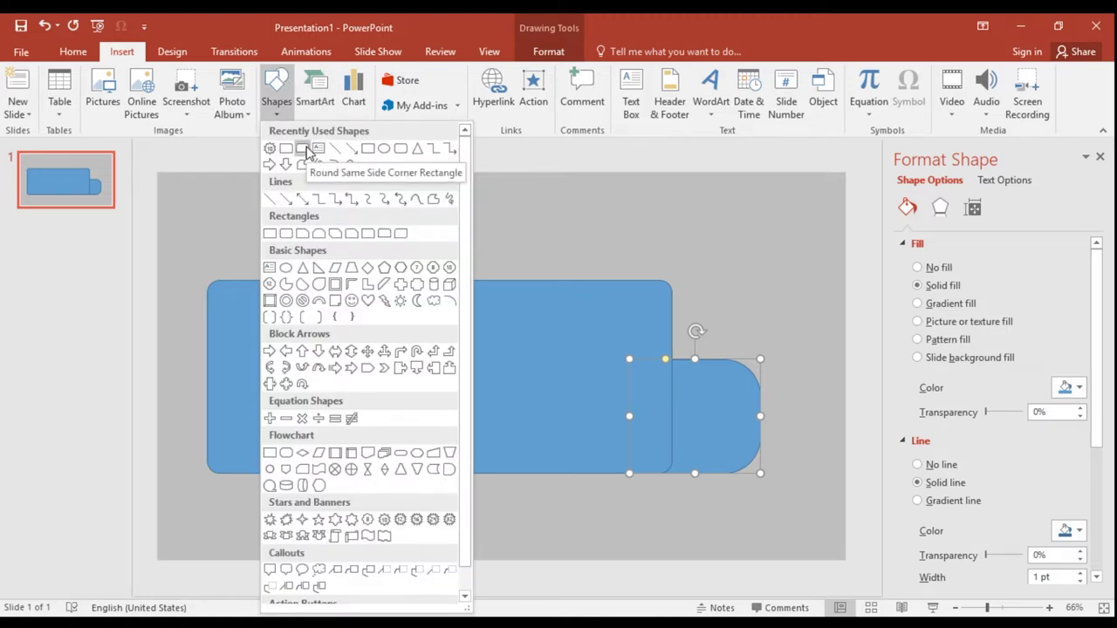
Step: Draw a 0.77" by 9.22" Round Same Side Corner roof strip, left-aligned on top of the body
{"action": "left_click", "coordinate": [302, 149]}
{"action": "left_click_drag", "start_coordinate": [201, 221], "coordinate": [681, 283]}
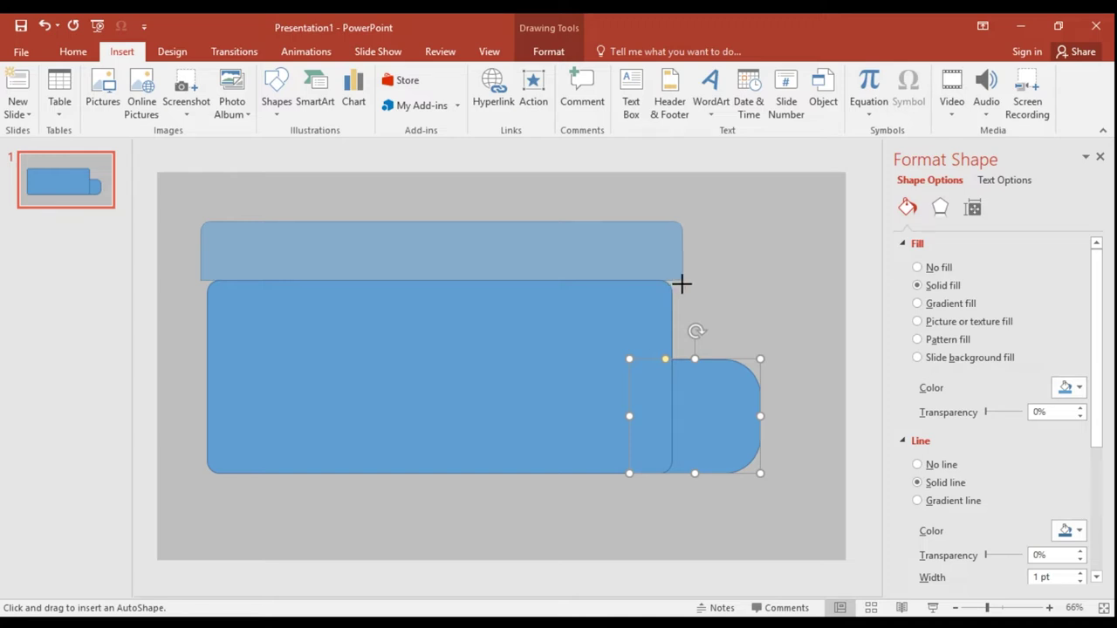
{"action": "left_click_drag", "start_coordinate": [681, 283], "coordinate": [683, 281]}
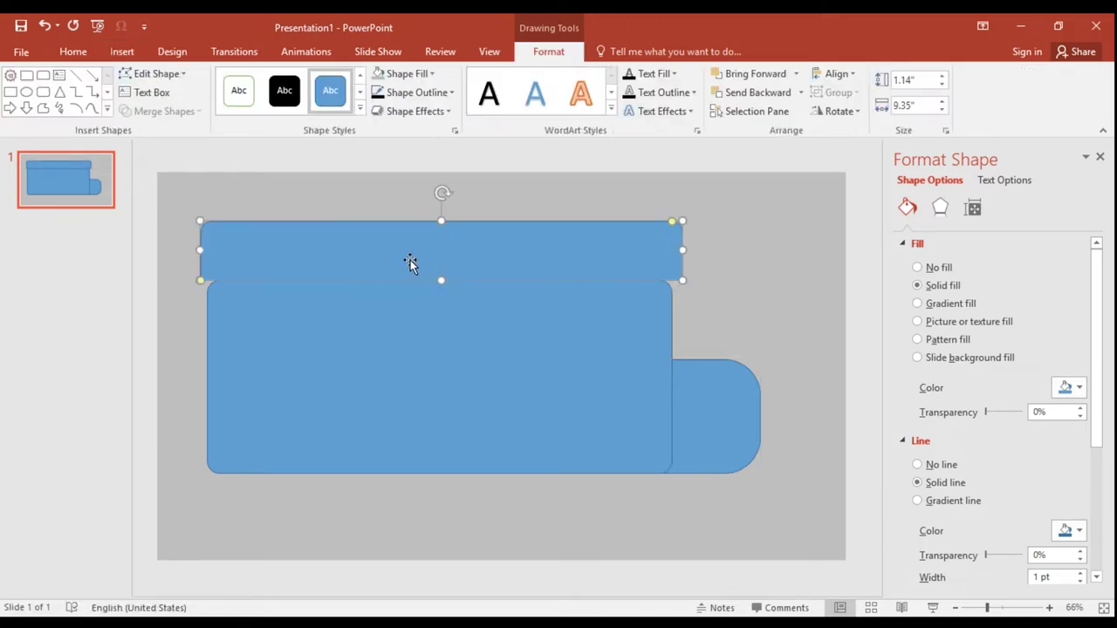
{"action": "left_click_drag", "start_coordinate": [200, 246], "coordinate": [207, 246]}
{"action": "left_click_drag", "start_coordinate": [304, 258], "coordinate": [302, 267]}
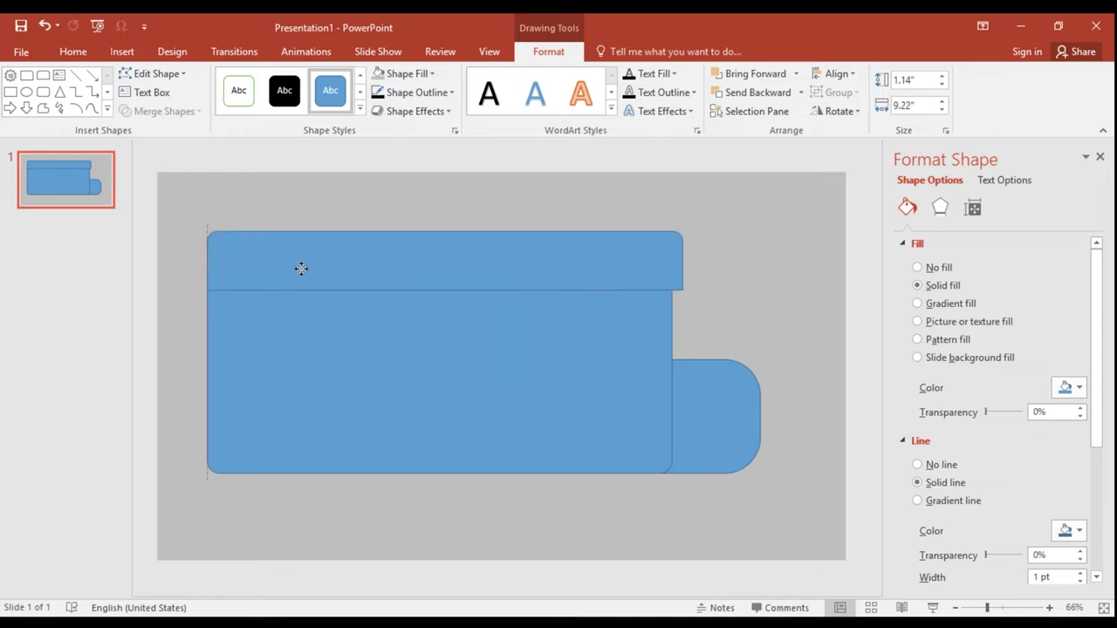
{"action": "left_click_drag", "start_coordinate": [301, 268], "coordinate": [301, 269]}
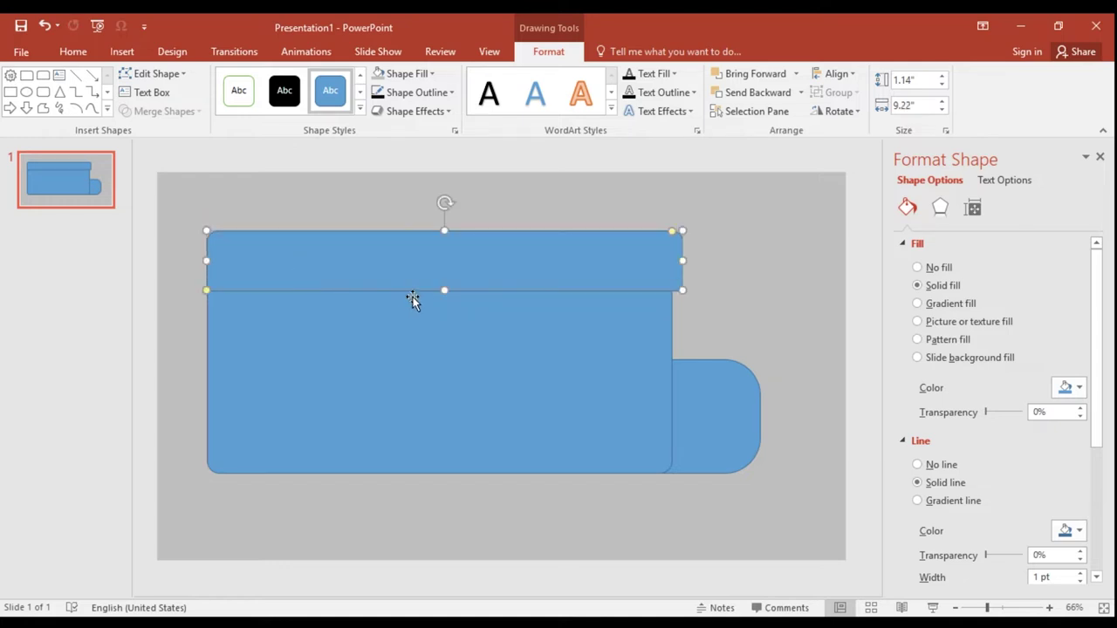
{"action": "left_click_drag", "start_coordinate": [445, 236], "coordinate": [447, 251]}
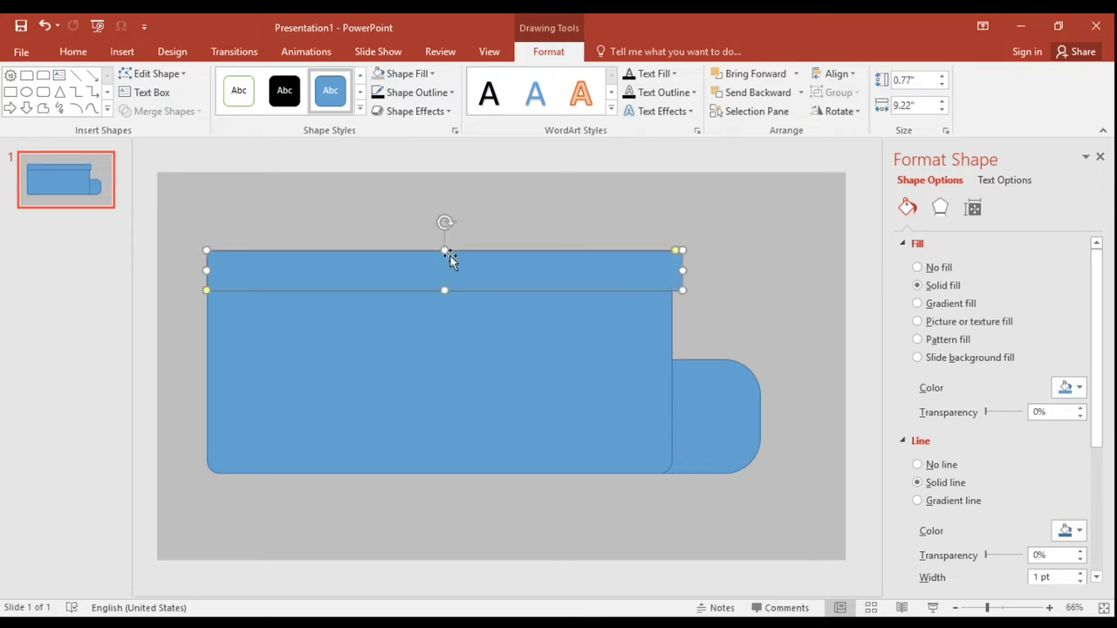
{"action": "left_click", "coordinate": [494, 513]}
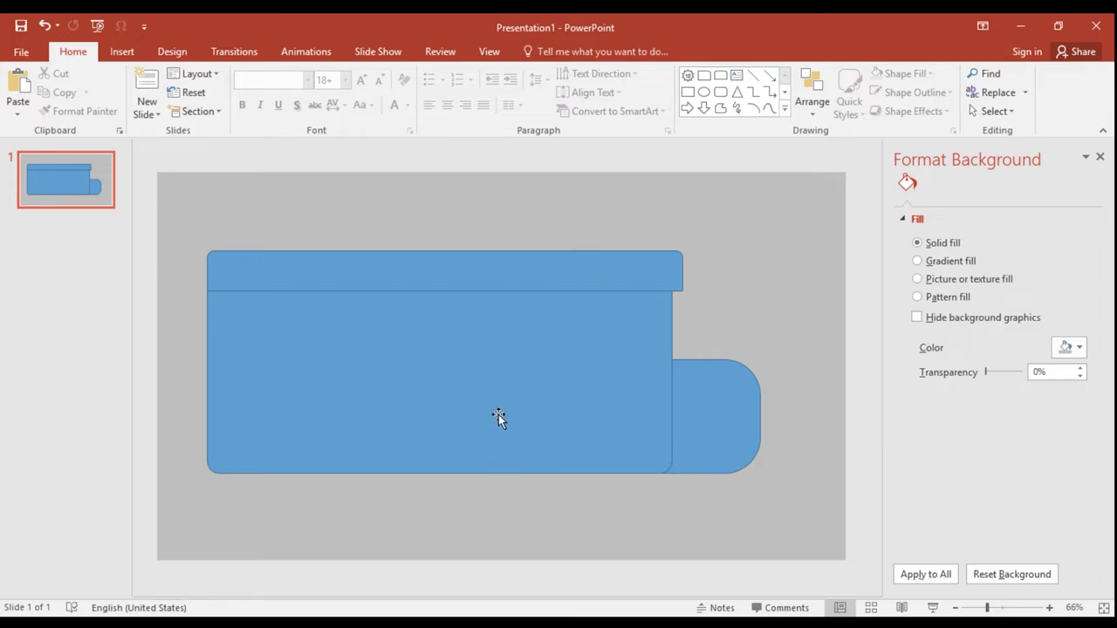
{"action": "left_click", "coordinate": [476, 376]}
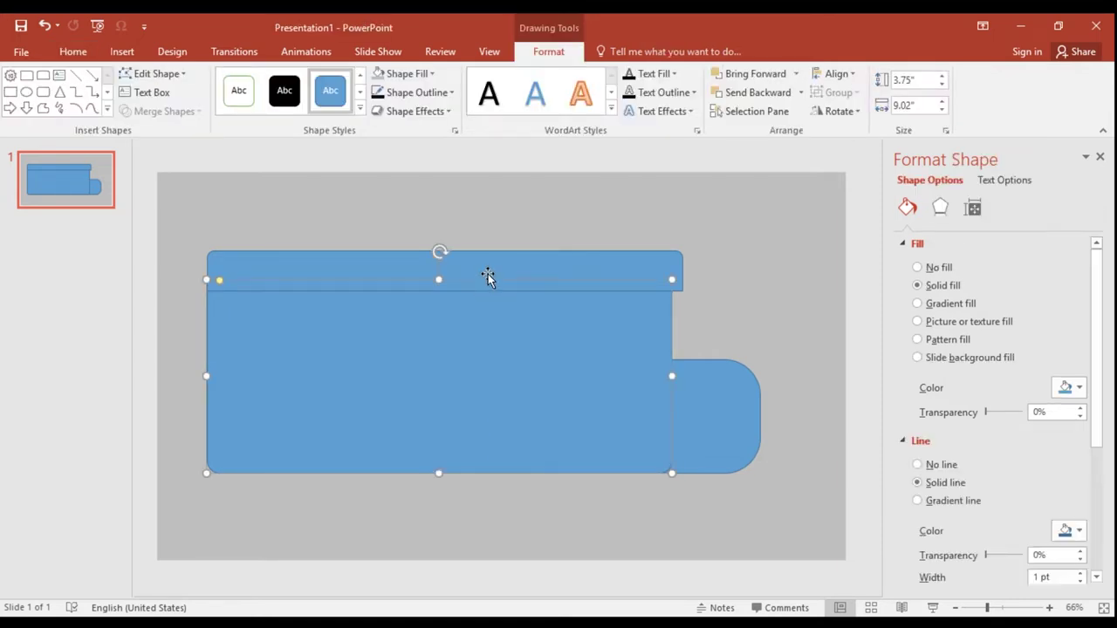
{"action": "left_click", "coordinate": [506, 223]}
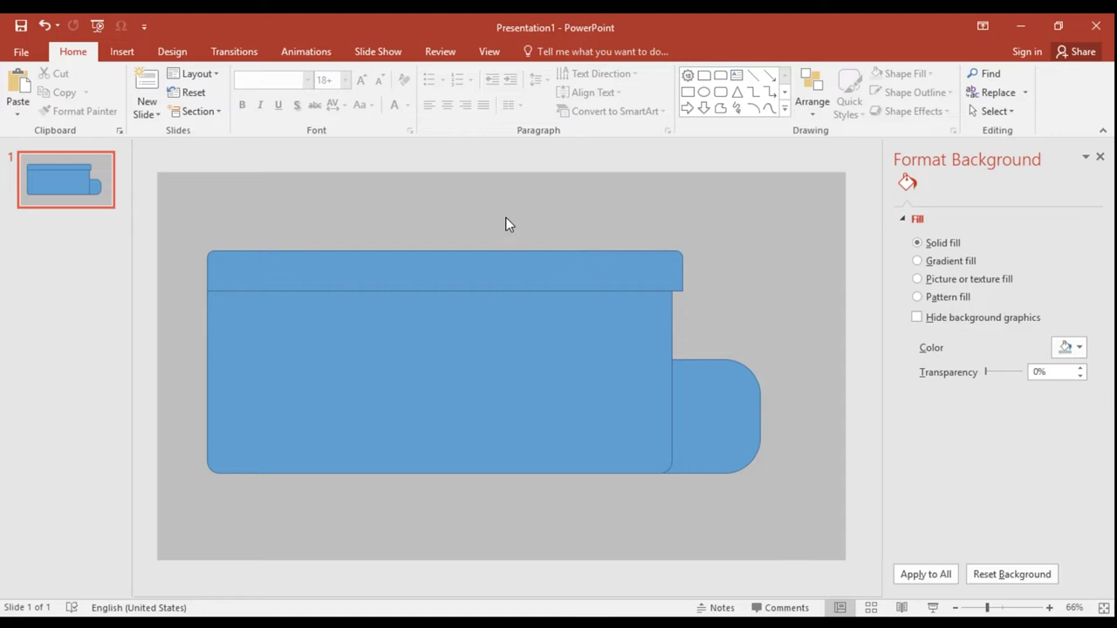
{"action": "left_click", "coordinate": [121, 52]}
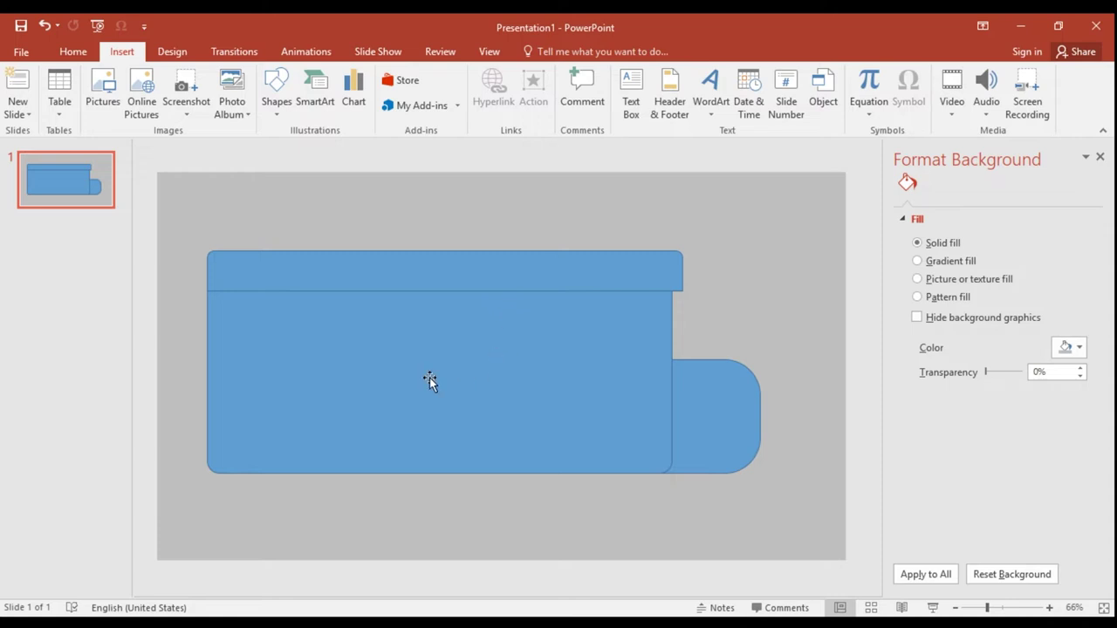
Step: Add two 2.03" circle wheels, one under the rear and one under the front cab
{"action": "left_click", "coordinate": [288, 109]}
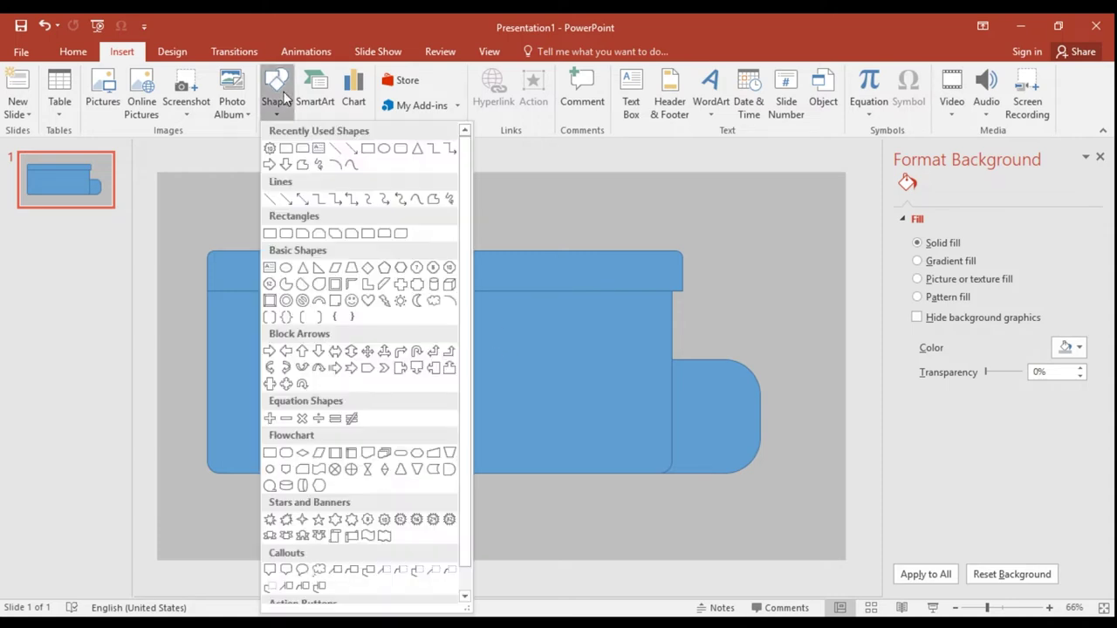
{"action": "left_click", "coordinate": [385, 150]}
{"action": "left_click_drag", "start_coordinate": [269, 427], "coordinate": [274, 489]}
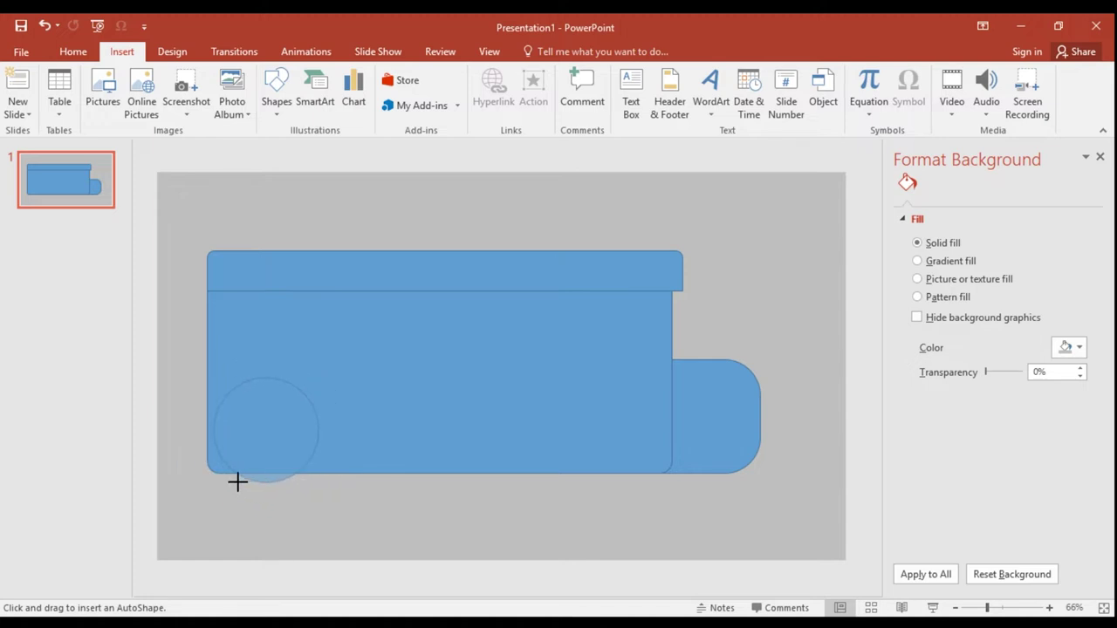
{"action": "left_click_drag", "start_coordinate": [274, 489], "coordinate": [236, 481]}
{"action": "mouse_move", "coordinate": [257, 444]}
{"action": "left_mouse_down"}
{"action": "mouse_move", "coordinate": [281, 484]}
{"action": "mouse_move", "coordinate": [665, 493]}
{"action": "left_mouse_up"}
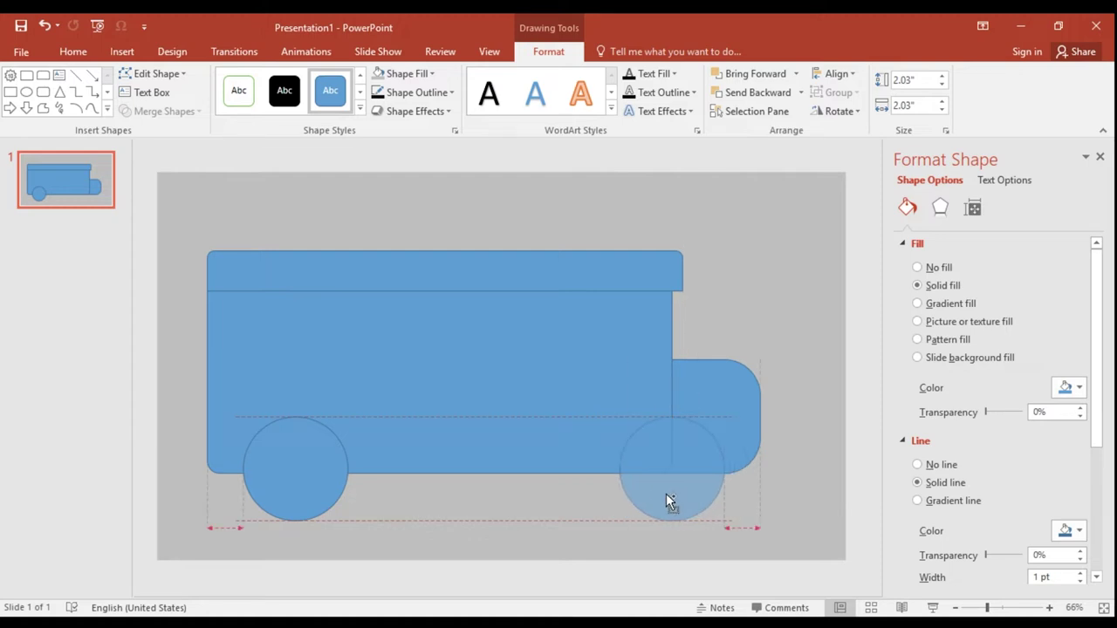
{"action": "left_click_drag", "start_coordinate": [666, 493], "coordinate": [666, 493]}
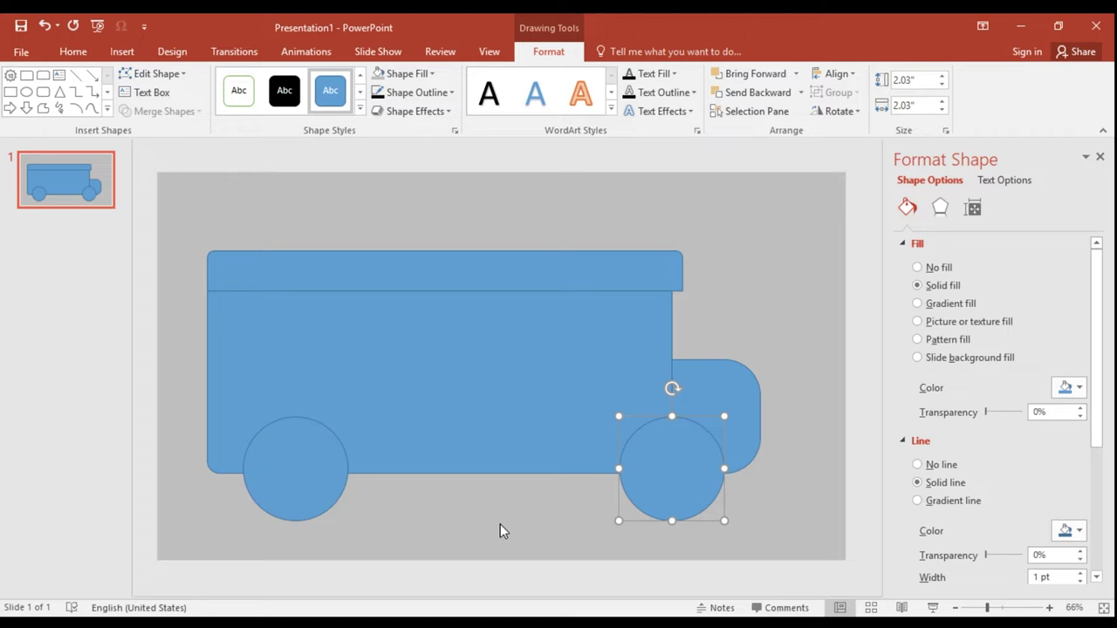
{"action": "left_click", "coordinate": [500, 530]}
{"action": "left_click", "coordinate": [715, 389]}
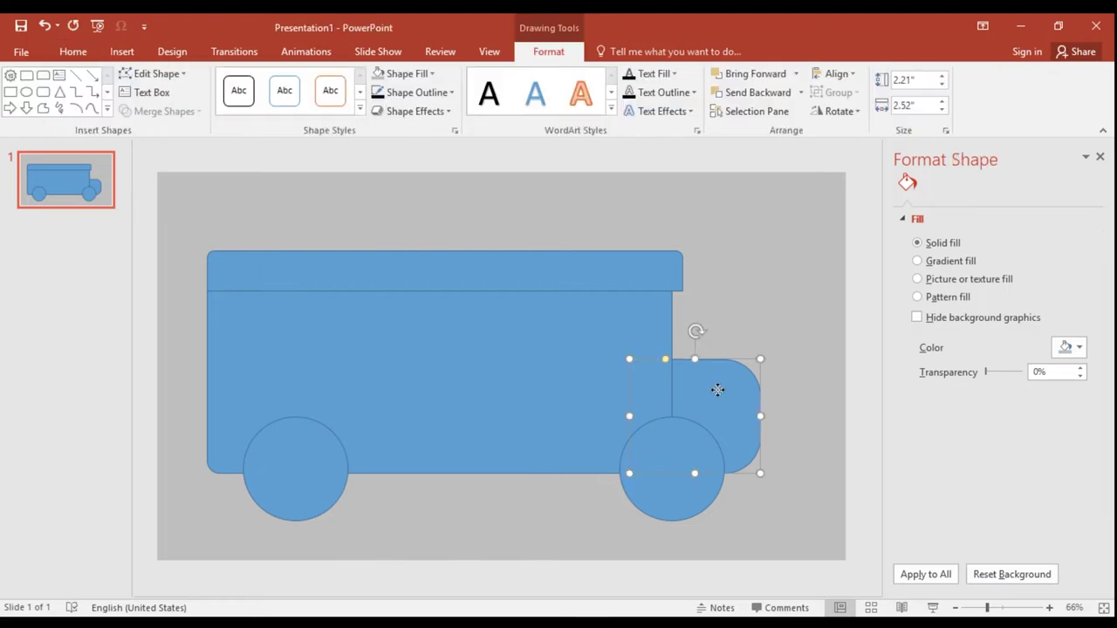
{"action": "left_click", "coordinate": [654, 366], "text": "shift"}
{"action": "left_click", "coordinate": [723, 324]}
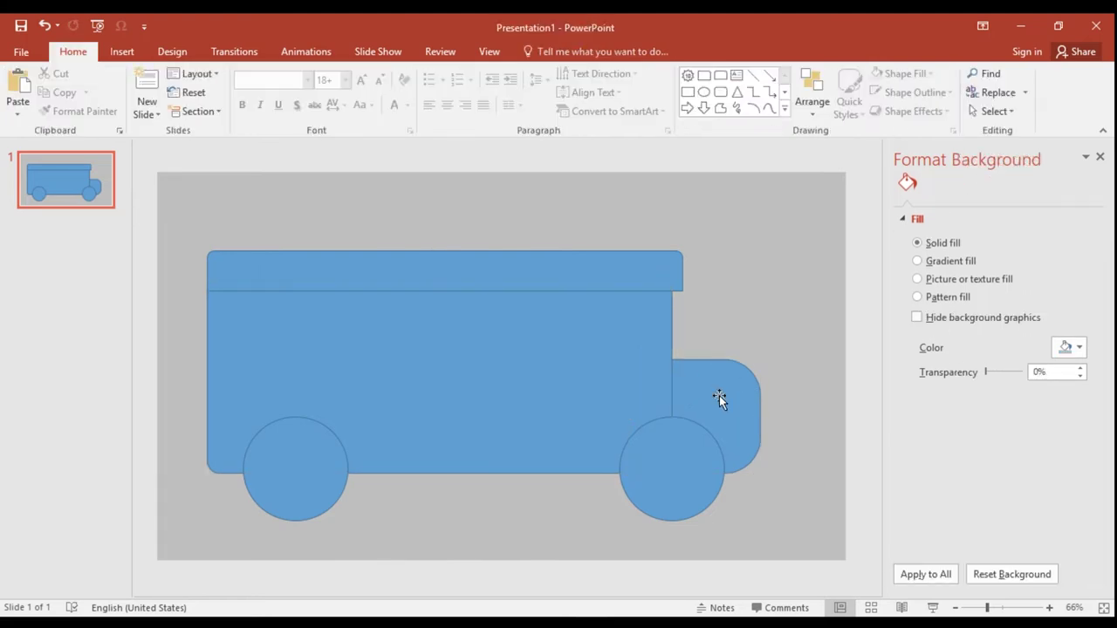
Step: Stretch the bus body to the right and shift the front cab and front wheel to follow
{"action": "left_click_drag", "start_coordinate": [721, 393], "coordinate": [799, 400]}
{"action": "left_click", "coordinate": [663, 361]}
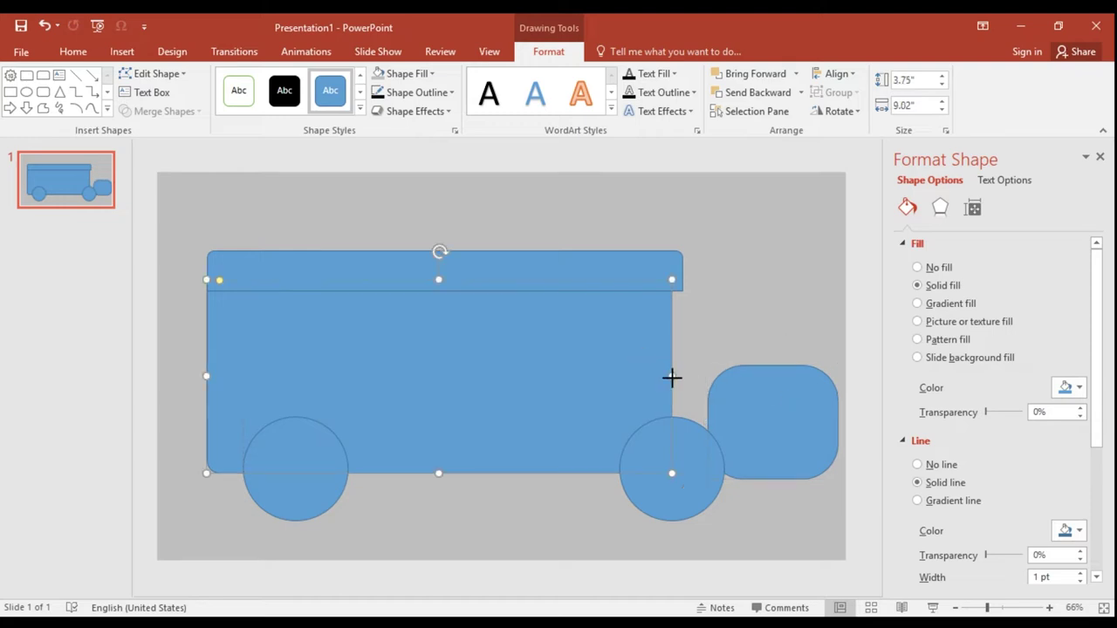
{"action": "left_click_drag", "start_coordinate": [672, 376], "coordinate": [726, 385]}
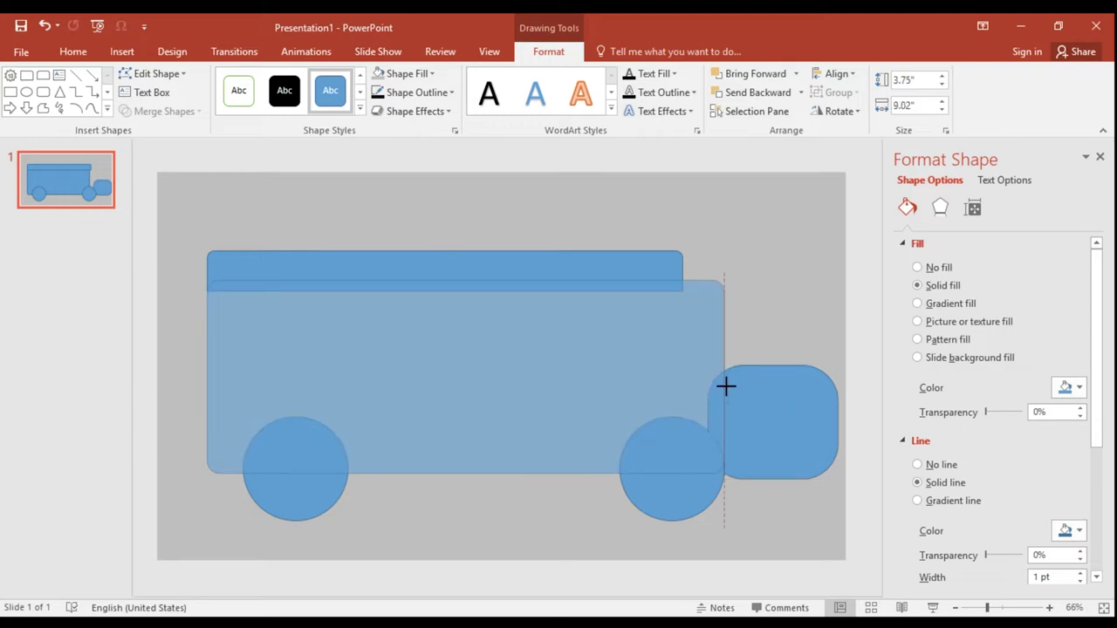
{"action": "left_click", "coordinate": [740, 418]}
{"action": "left_click_drag", "start_coordinate": [708, 420], "coordinate": [682, 423]}
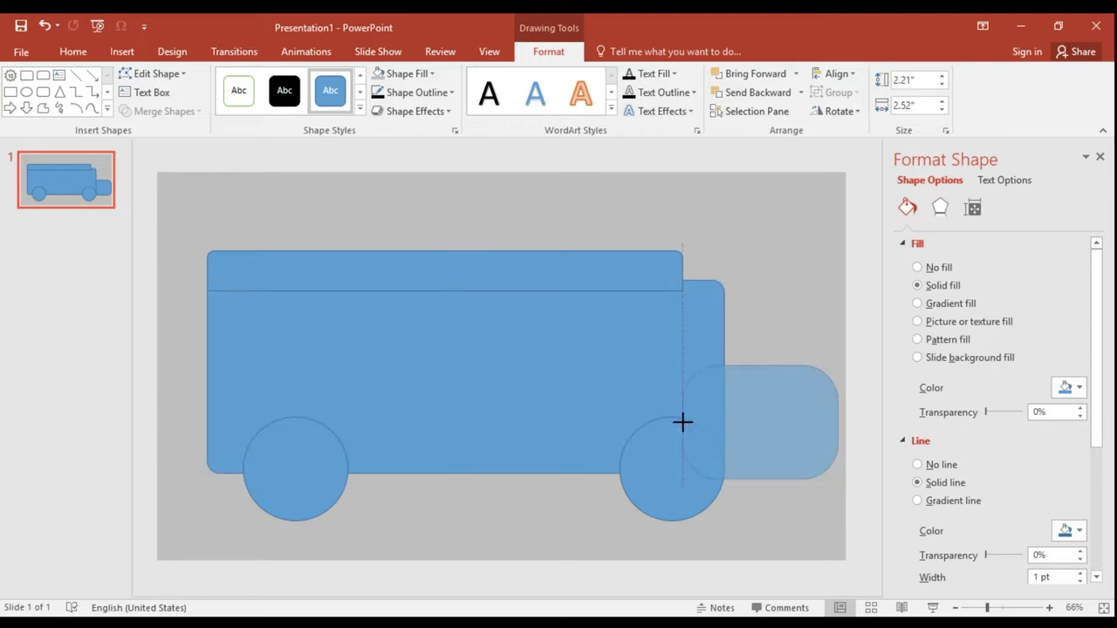
{"action": "left_click_drag", "start_coordinate": [678, 481], "coordinate": [713, 480]}
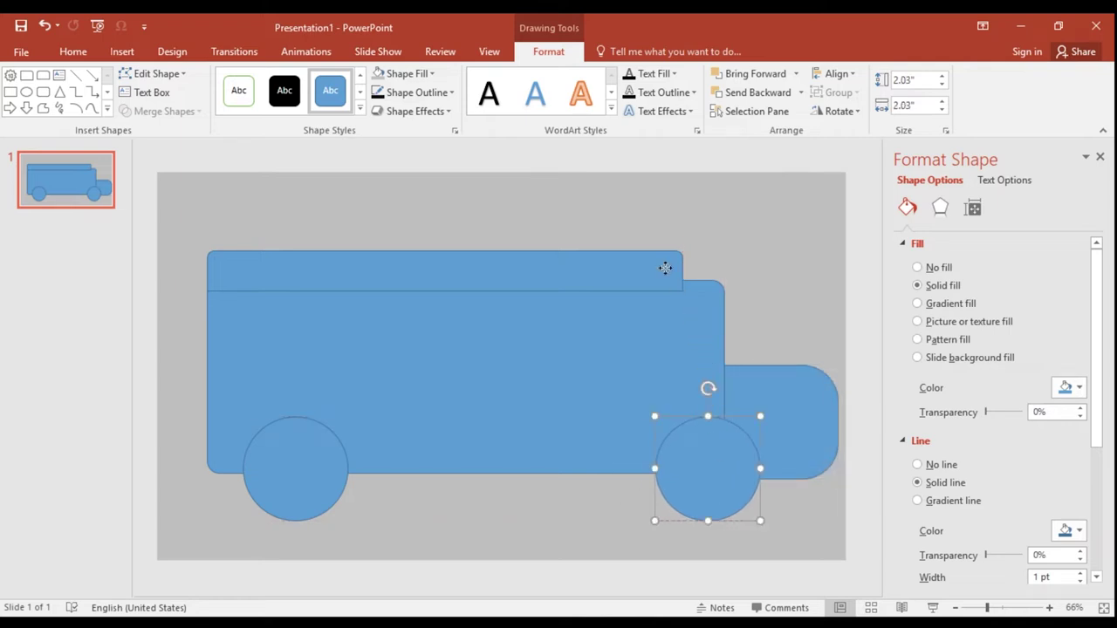
Step: Lengthen the roof strip to match the body and slide the cab flush against it
{"action": "left_click", "coordinate": [670, 270]}
{"action": "left_click_drag", "start_coordinate": [682, 276], "coordinate": [730, 276]}
{"action": "left_click", "coordinate": [794, 349]}
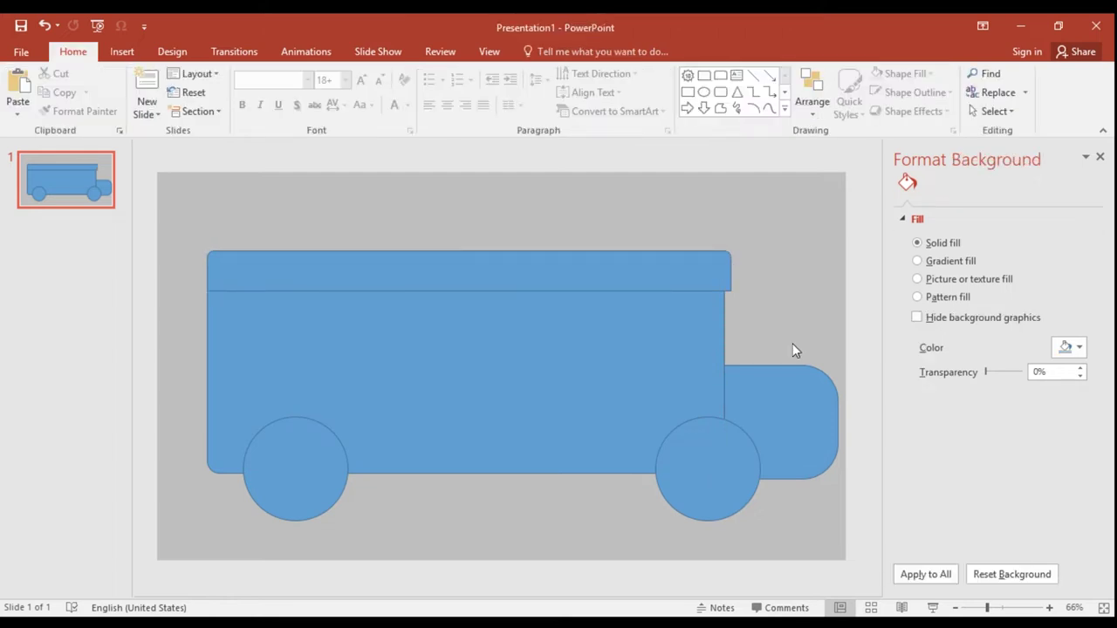
{"action": "left_click", "coordinate": [773, 417]}
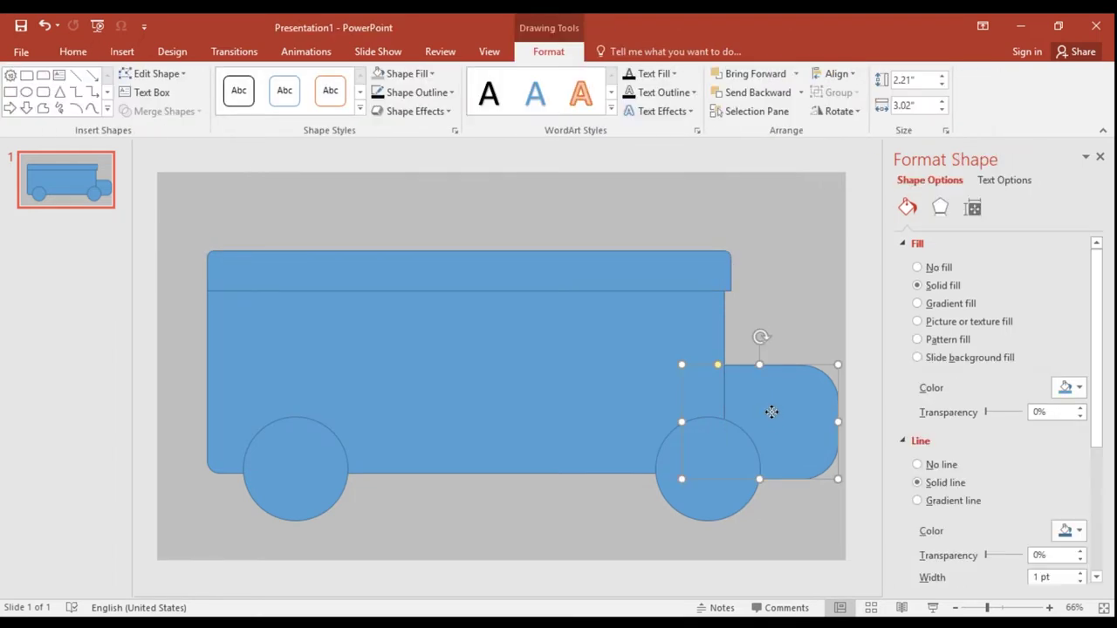
{"action": "left_click", "coordinate": [764, 305]}
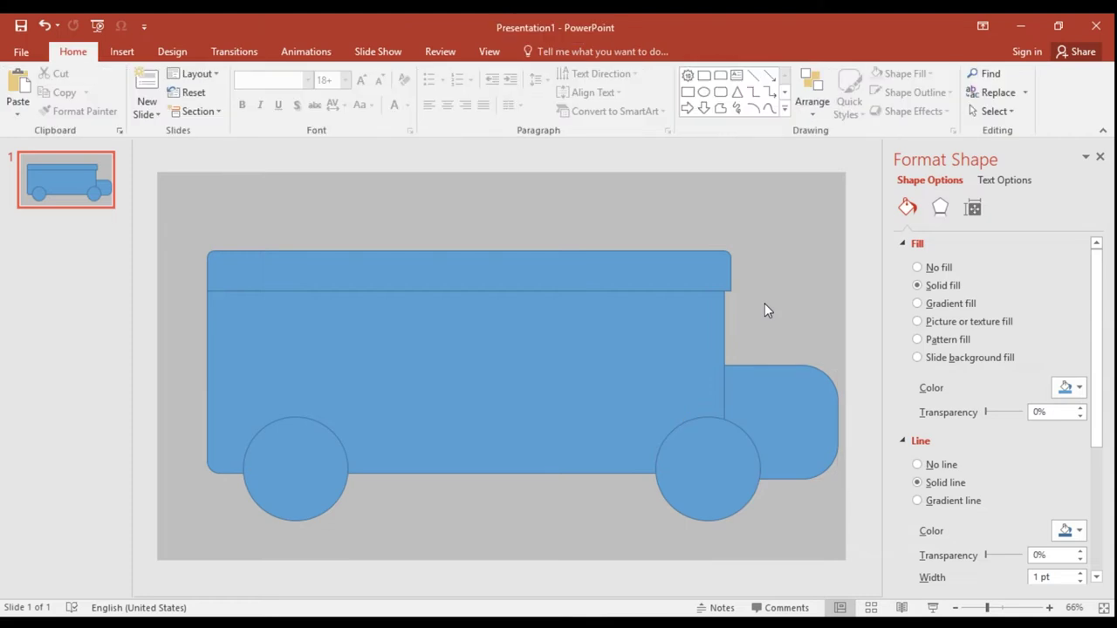
{"action": "left_click", "coordinate": [775, 409]}
{"action": "left_click_drag", "start_coordinate": [775, 409], "coordinate": [755, 409]}
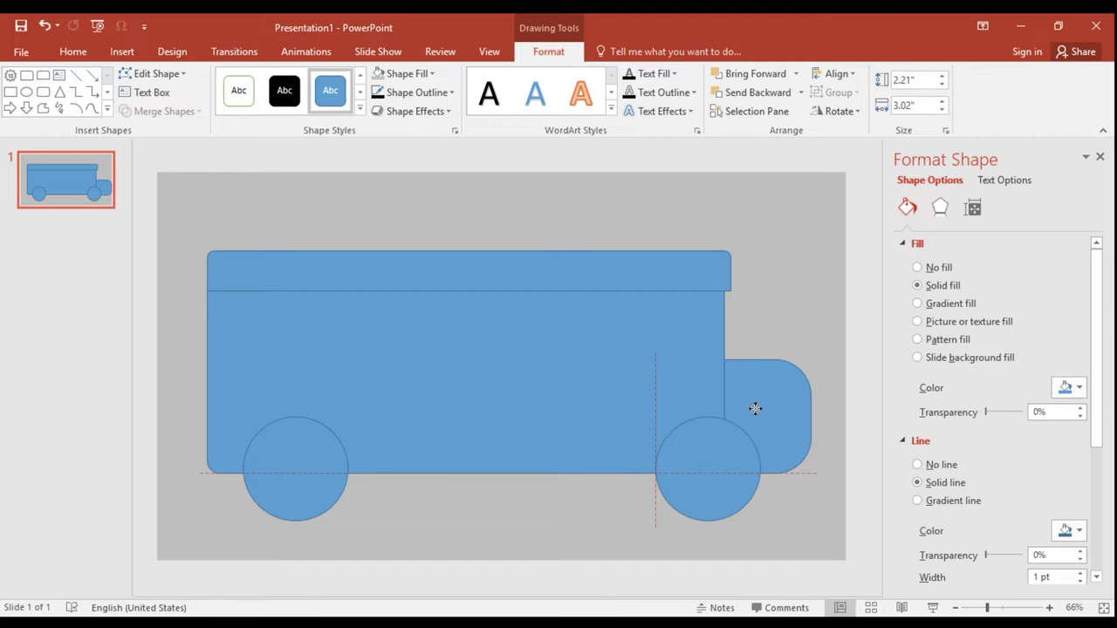
{"action": "left_click", "coordinate": [585, 517]}
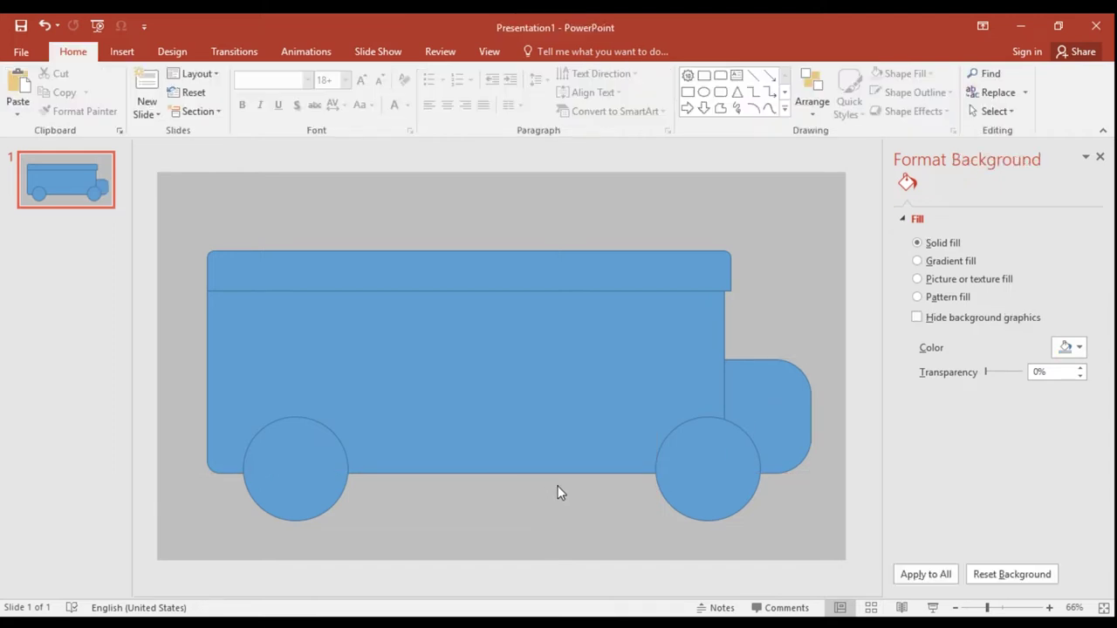
{"action": "left_click", "coordinate": [122, 51]}
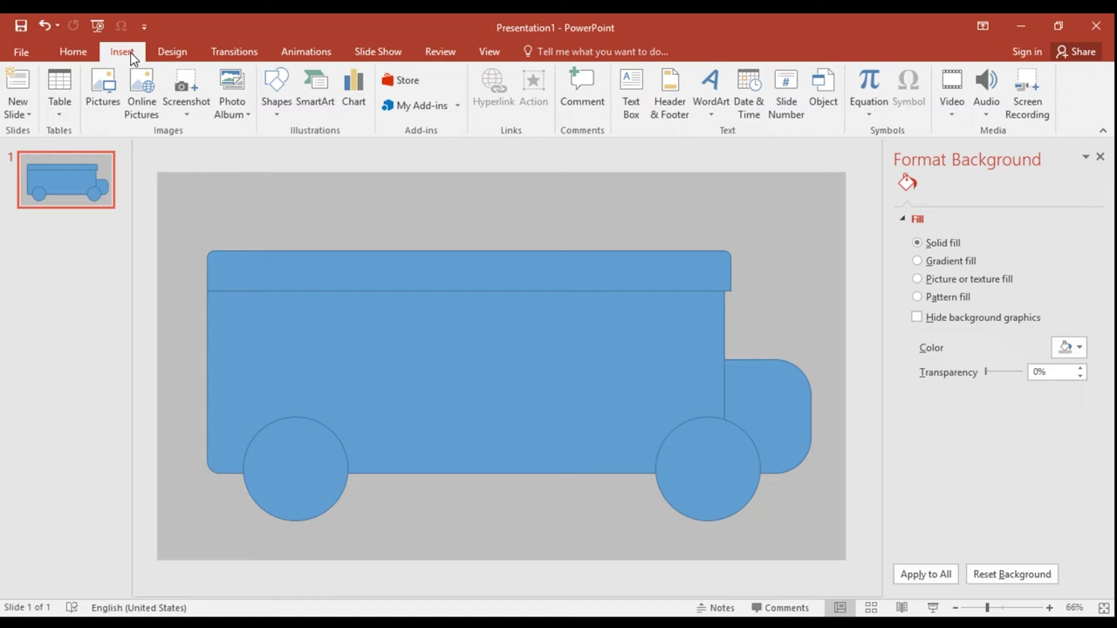
Step: Draw a 3.25" by 1.95" rounded-rectangle door on the body behind the front wheel
{"action": "left_click", "coordinate": [280, 90]}
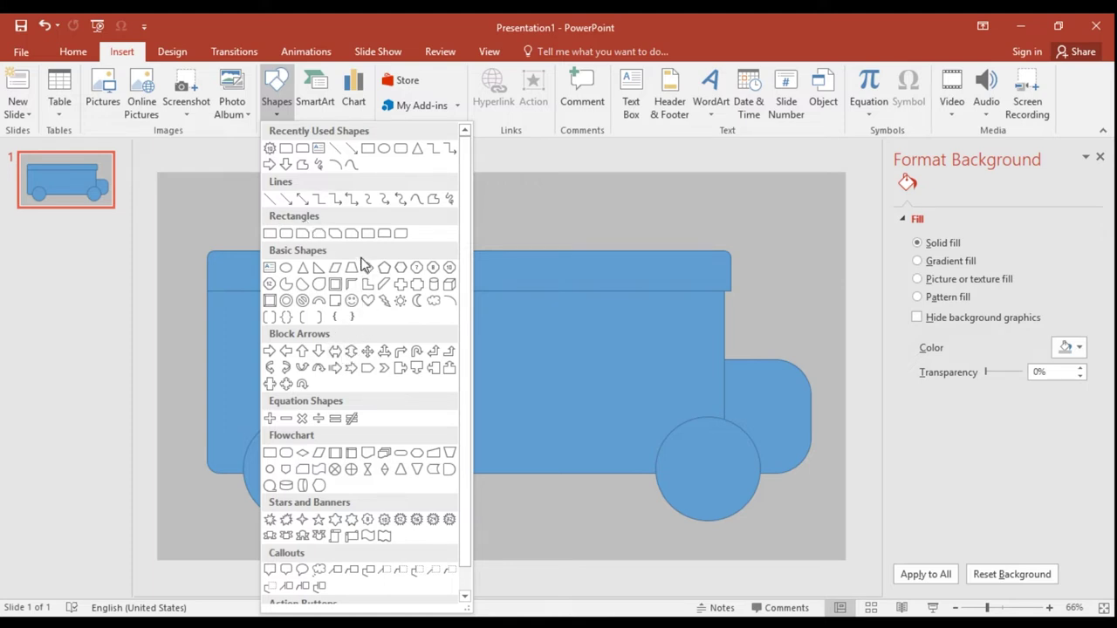
{"action": "left_click", "coordinate": [385, 234]}
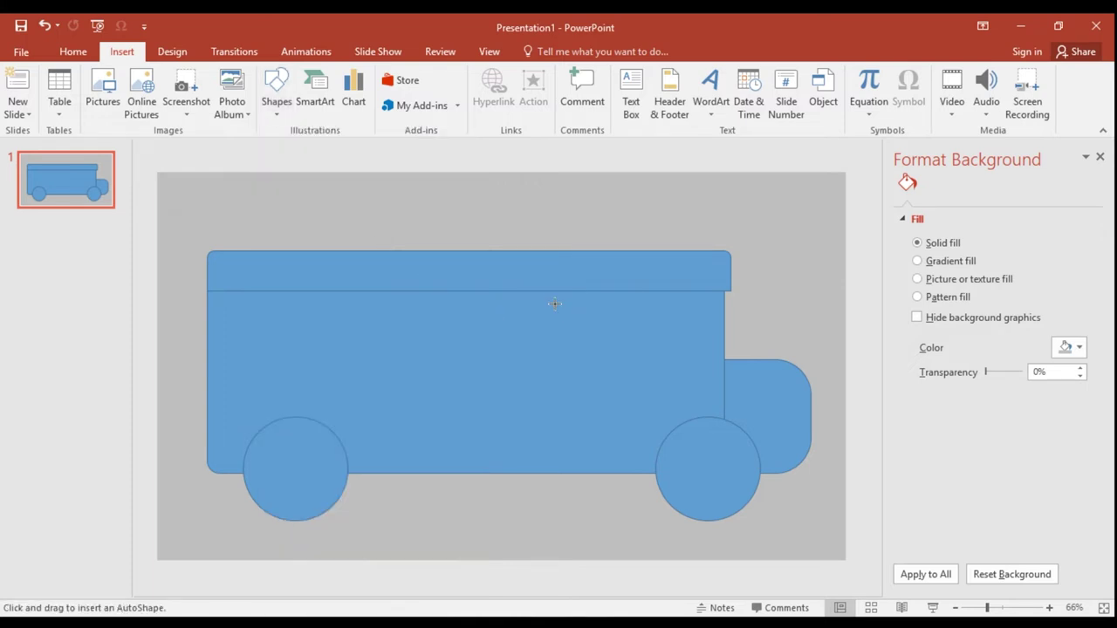
{"action": "left_click_drag", "start_coordinate": [555, 303], "coordinate": [644, 473]}
{"action": "left_click_drag", "start_coordinate": [644, 473], "coordinate": [640, 476]}
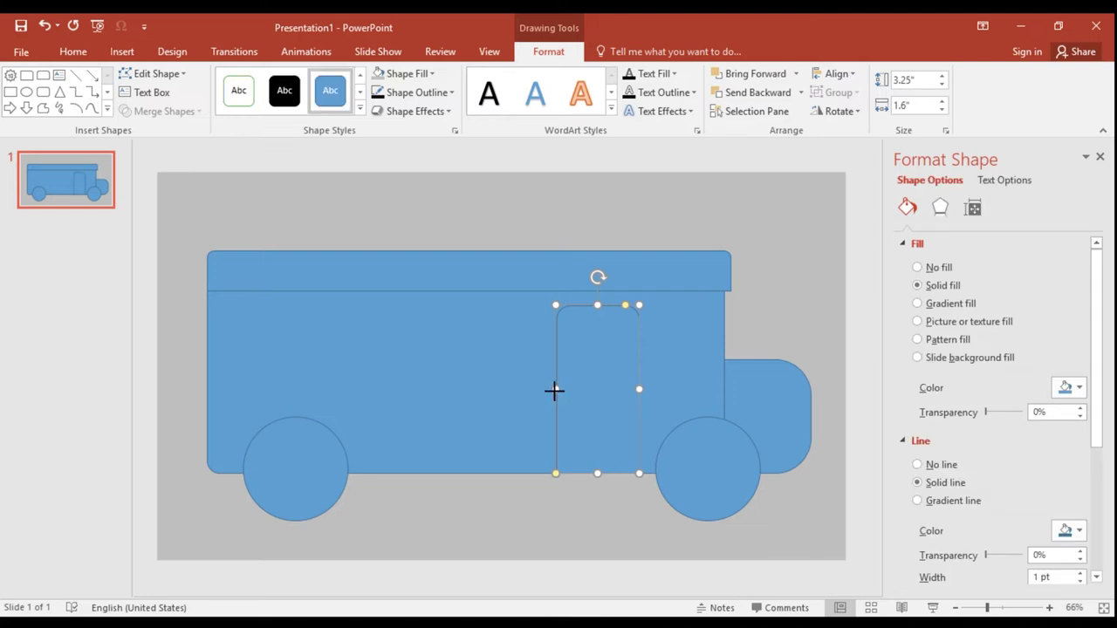
{"action": "left_click_drag", "start_coordinate": [556, 392], "coordinate": [543, 393]}
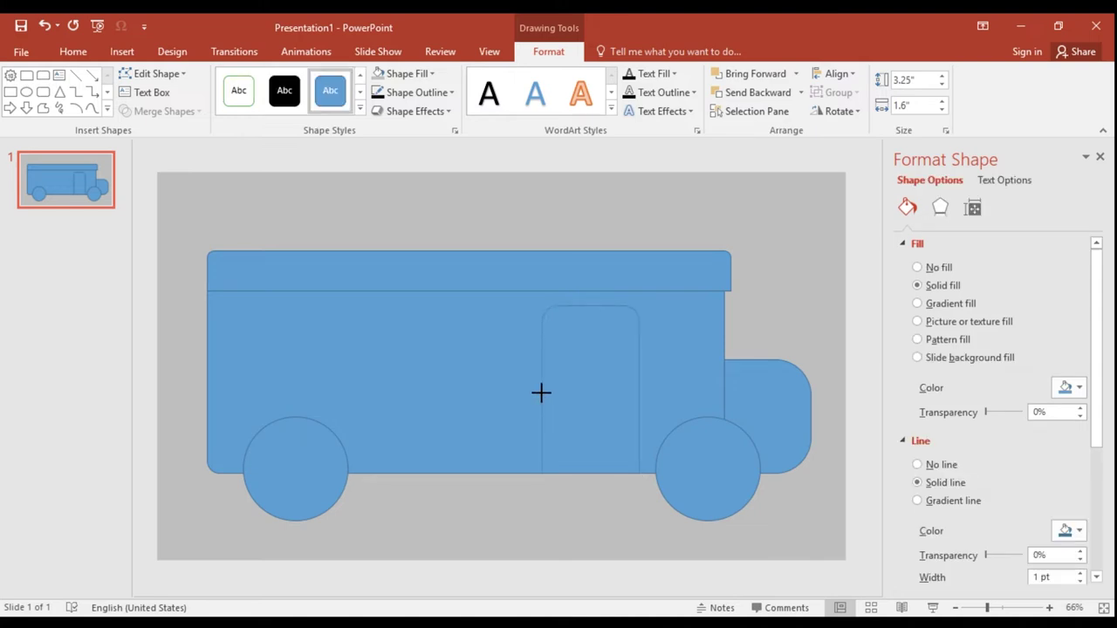
{"action": "left_click_drag", "start_coordinate": [540, 393], "coordinate": [539, 394]}
{"action": "left_click", "coordinate": [570, 518]}
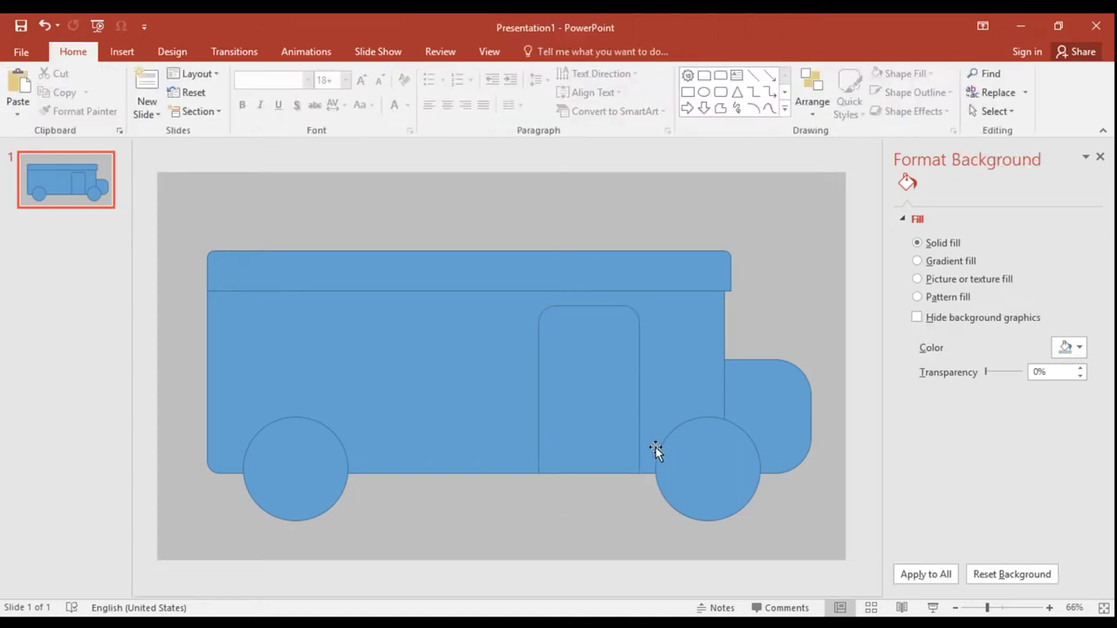
{"action": "left_click", "coordinate": [608, 425]}
{"action": "left_click", "coordinate": [542, 508]}
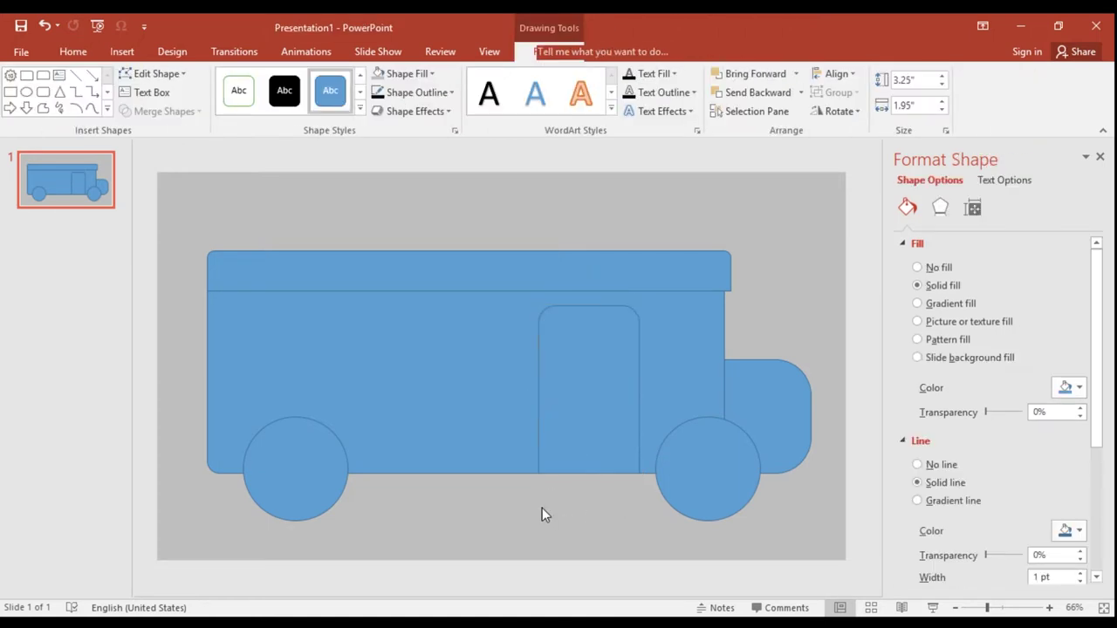
Step: Draw a rectangular window above the front cab
{"action": "left_click", "coordinate": [123, 52]}
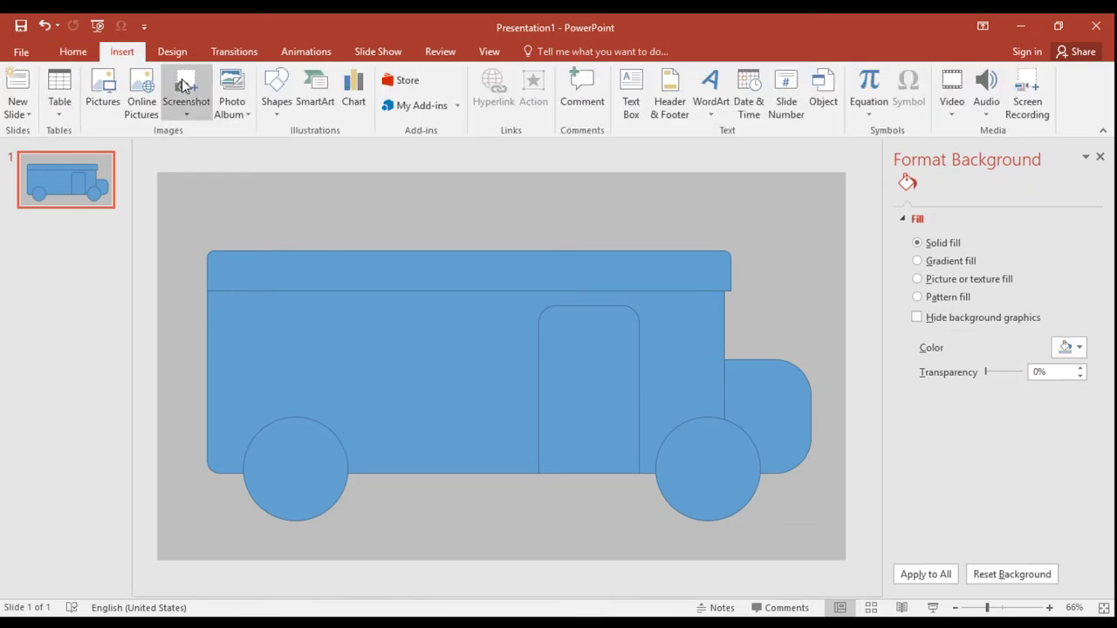
{"action": "left_click", "coordinate": [276, 84]}
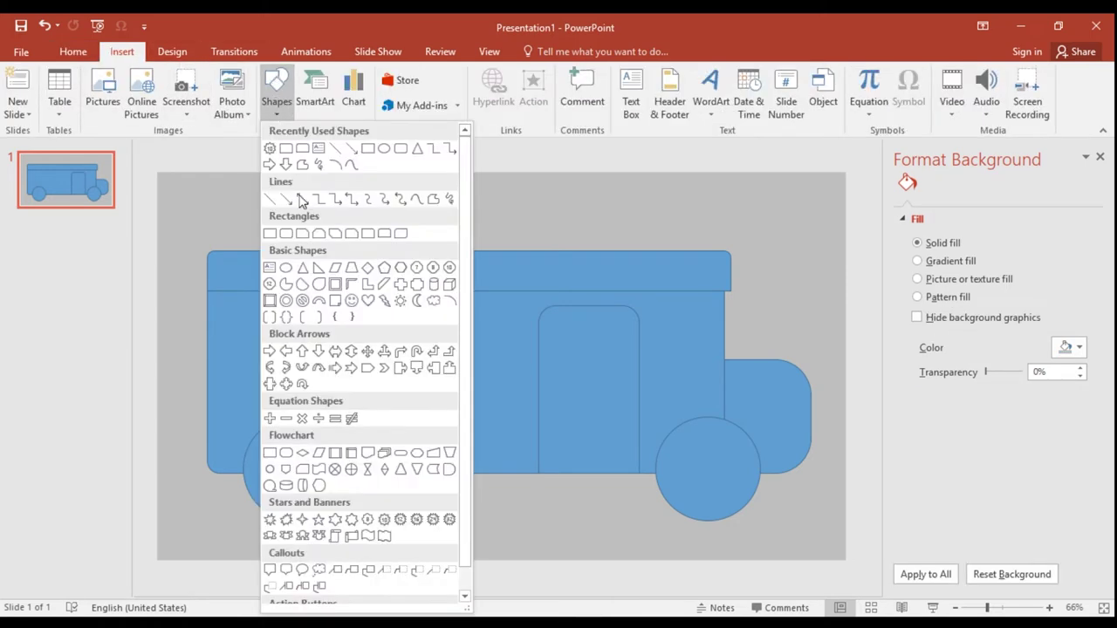
{"action": "left_click", "coordinate": [367, 233]}
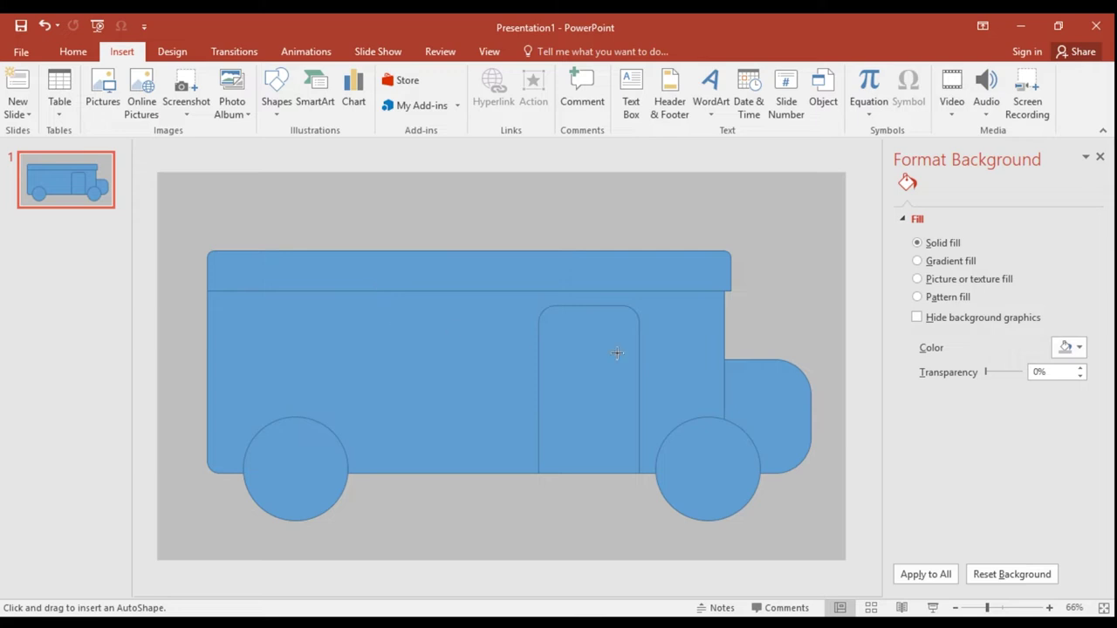
{"action": "left_click_drag", "start_coordinate": [656, 300], "coordinate": [731, 354]}
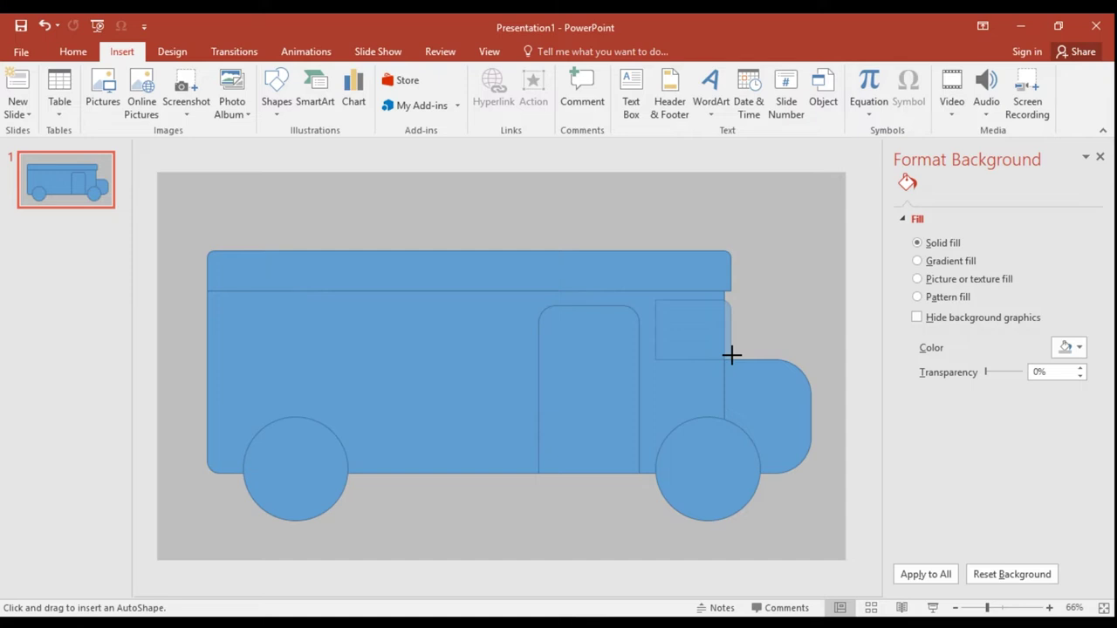
{"action": "left_click_drag", "start_coordinate": [732, 354], "coordinate": [732, 359]}
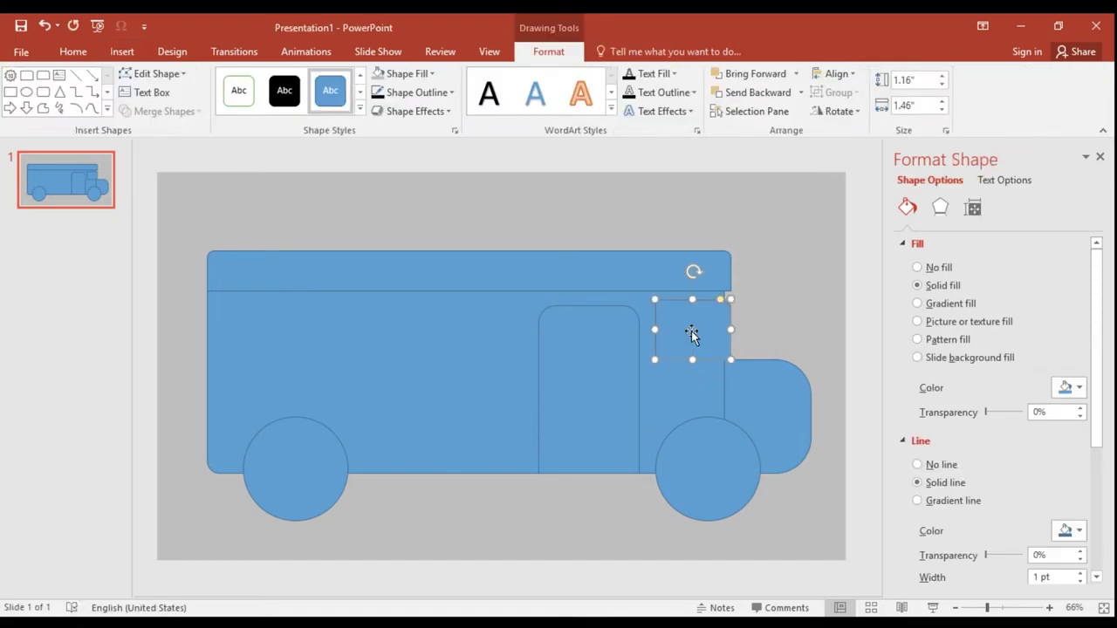
{"action": "left_click_drag", "start_coordinate": [693, 326], "coordinate": [495, 330]}
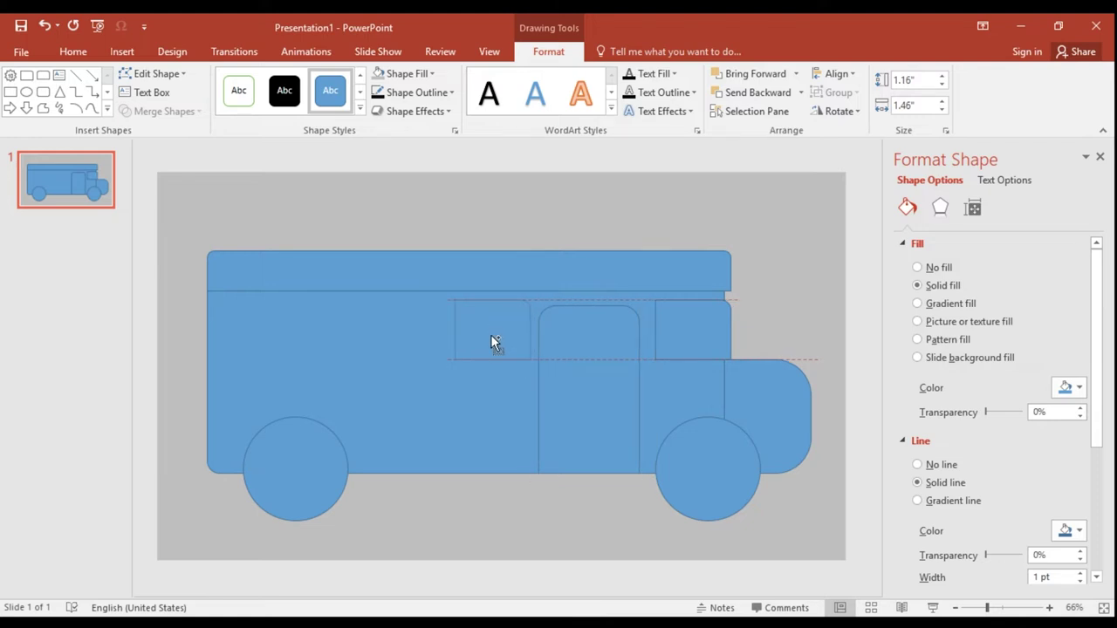
{"action": "left_click_drag", "start_coordinate": [491, 334], "coordinate": [491, 337]}
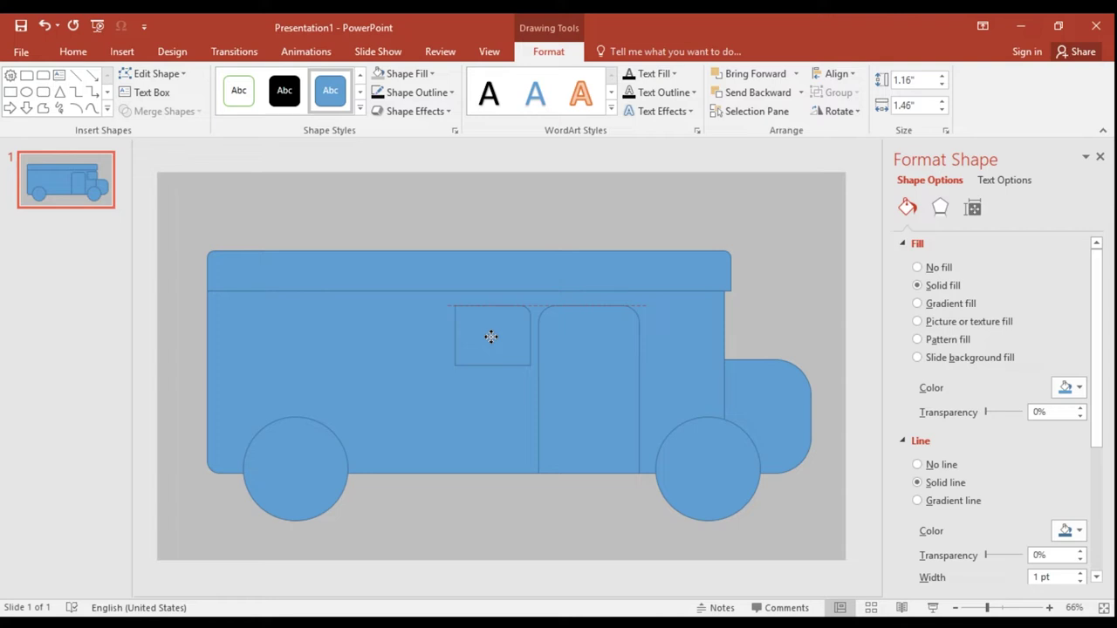
{"action": "key", "text": "ctrl+z"}
Step: Copy 0.68" by 1.46" windows beside the door and at the rear, flipping the rear one horizontally
{"action": "left_click_drag", "start_coordinate": [678, 335], "coordinate": [489, 344]}
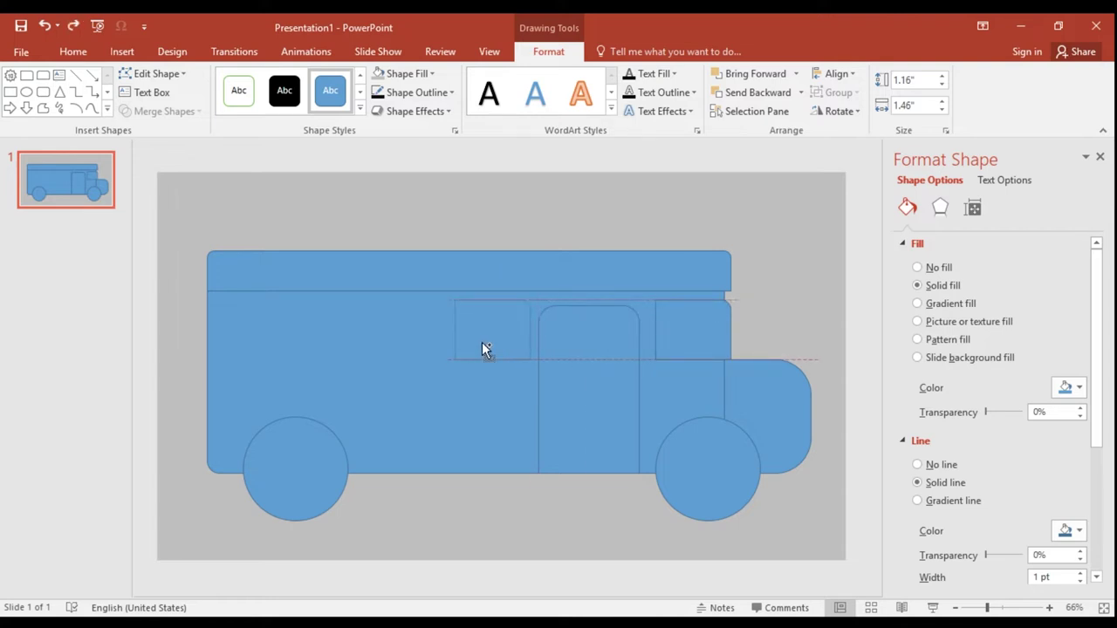
{"action": "mouse_move", "coordinate": [479, 348]}
{"action": "left_mouse_down"}
{"action": "mouse_move", "coordinate": [488, 339]}
{"action": "mouse_move", "coordinate": [489, 355]}
{"action": "mouse_move", "coordinate": [487, 341]}
{"action": "left_mouse_up"}
{"action": "left_click_drag", "start_coordinate": [267, 320], "coordinate": [264, 321]}
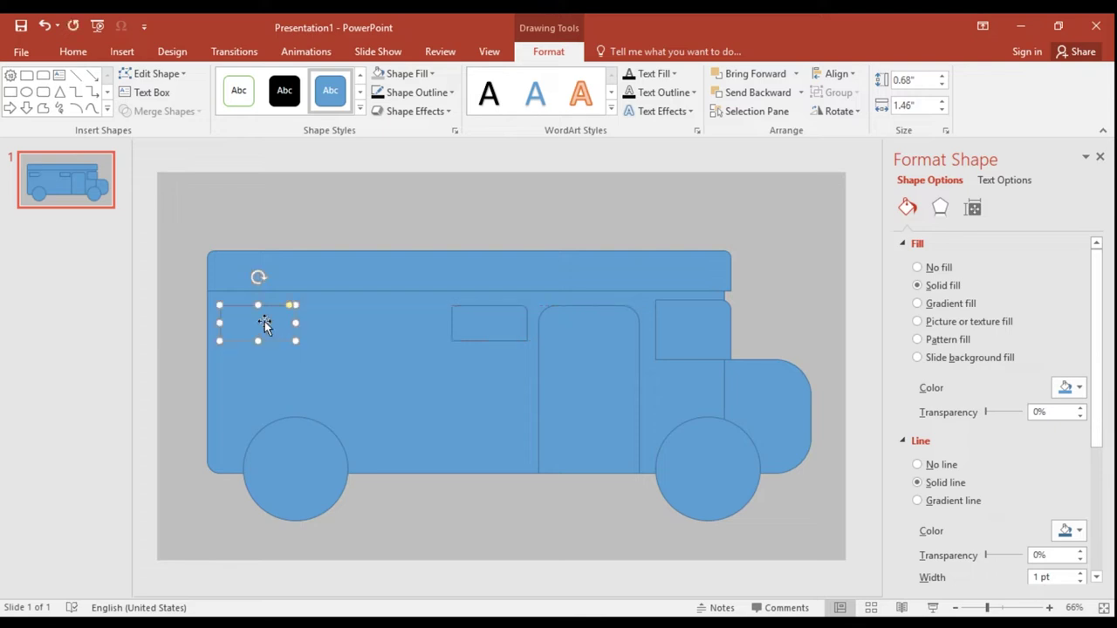
{"action": "left_click", "coordinate": [817, 113]}
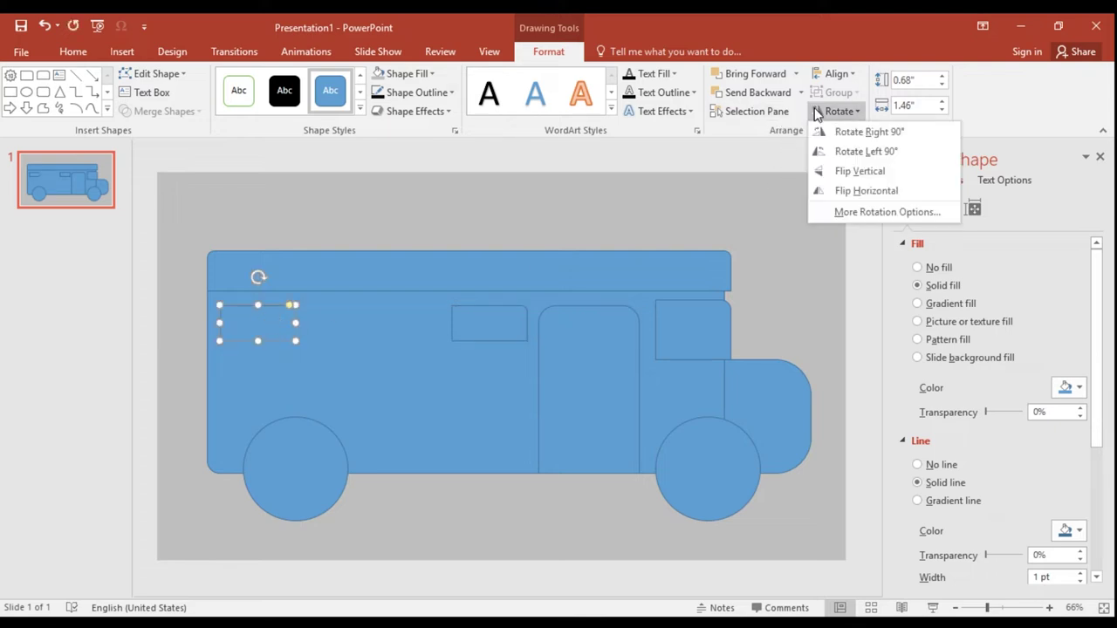
{"action": "left_click", "coordinate": [845, 194]}
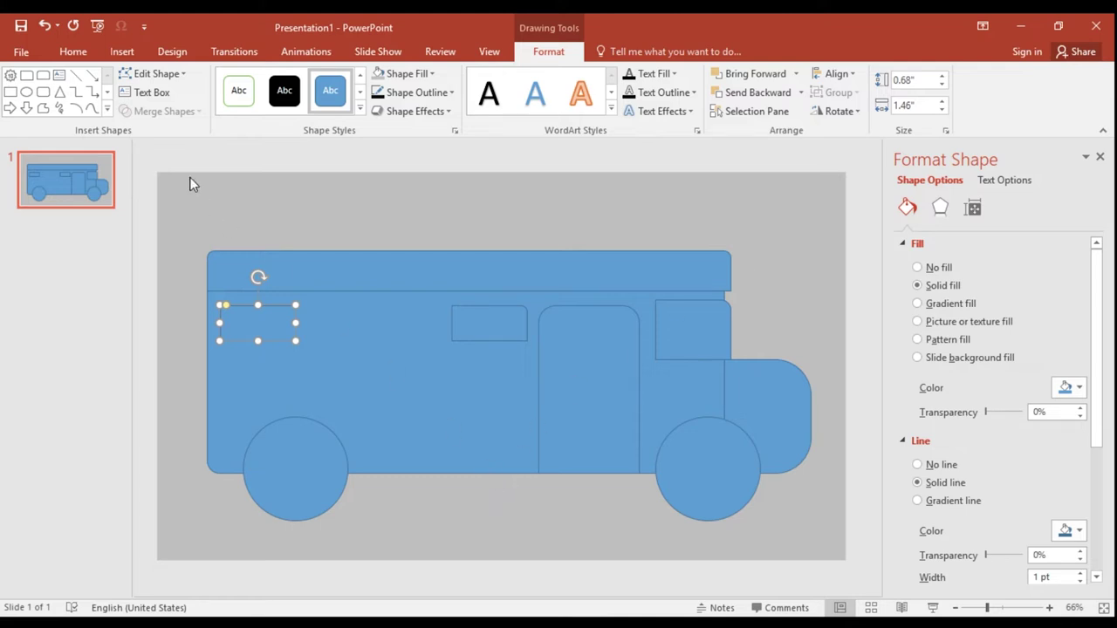
{"action": "left_click", "coordinate": [122, 52]}
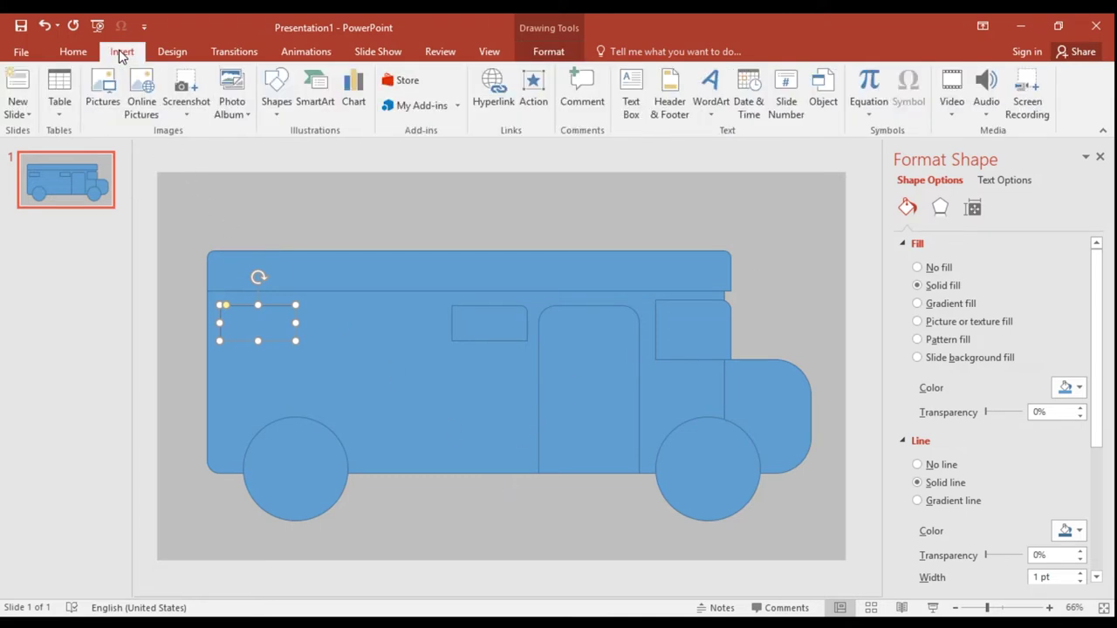
Step: Draw a 0.97" by 1.46" rectangle panel below the door-side window
{"action": "left_click", "coordinate": [278, 89]}
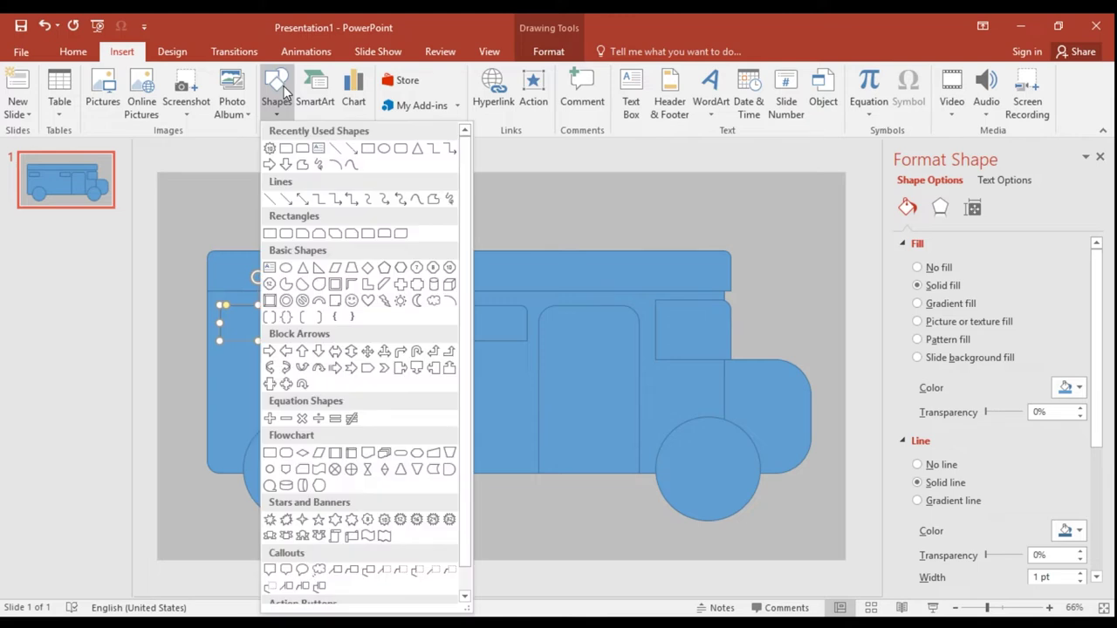
{"action": "left_click", "coordinate": [272, 234]}
{"action": "mouse_move", "coordinate": [333, 348]}
{"action": "left_mouse_down"}
{"action": "mouse_move", "coordinate": [417, 383]}
{"action": "mouse_move", "coordinate": [523, 365]}
{"action": "mouse_move", "coordinate": [452, 368]}
{"action": "mouse_move", "coordinate": [484, 365]}
{"action": "mouse_move", "coordinate": [490, 389]}
{"action": "left_mouse_up"}
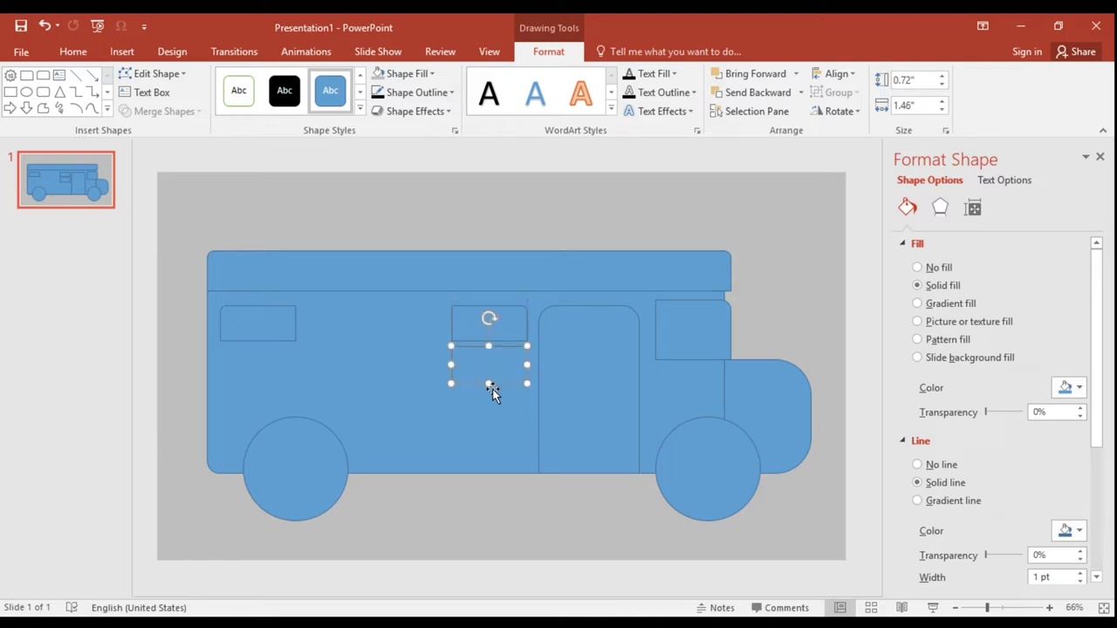
{"action": "key", "text": "Escape"}
{"action": "left_click", "coordinate": [491, 396]}
{"action": "left_click", "coordinate": [472, 276]}
Step: Raise the roof strip and stretch the bus body's top up to meet it
{"action": "left_click_drag", "start_coordinate": [472, 275], "coordinate": [468, 236]}
{"action": "left_click", "coordinate": [411, 294]}
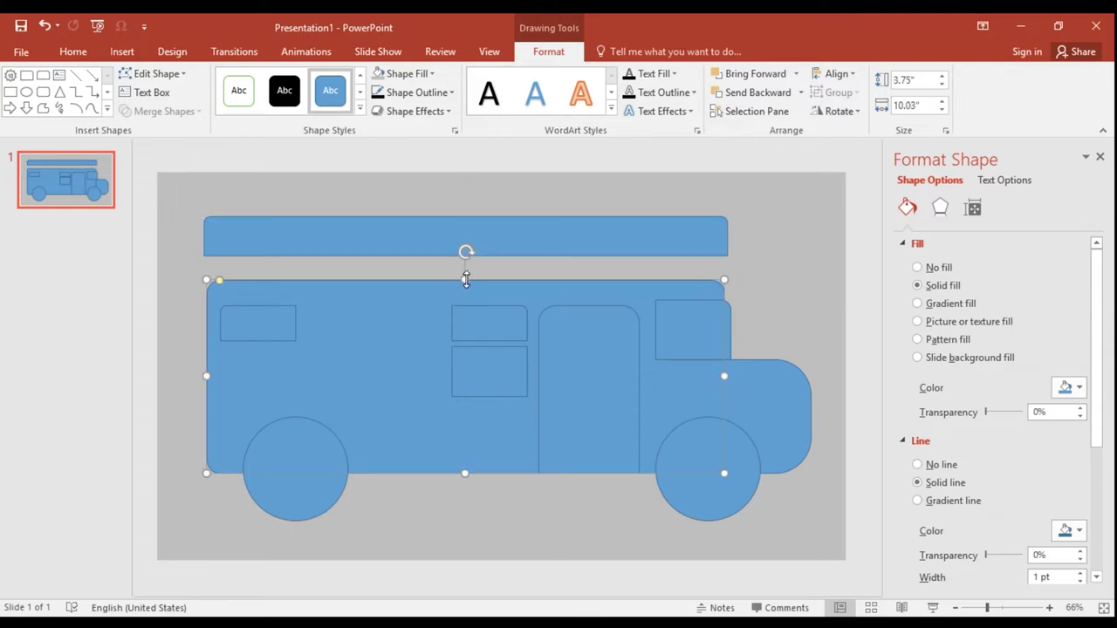
{"action": "mouse_move", "coordinate": [466, 278]}
{"action": "left_mouse_down"}
{"action": "mouse_move", "coordinate": [466, 260]}
{"action": "mouse_move", "coordinate": [496, 249]}
{"action": "left_mouse_up"}
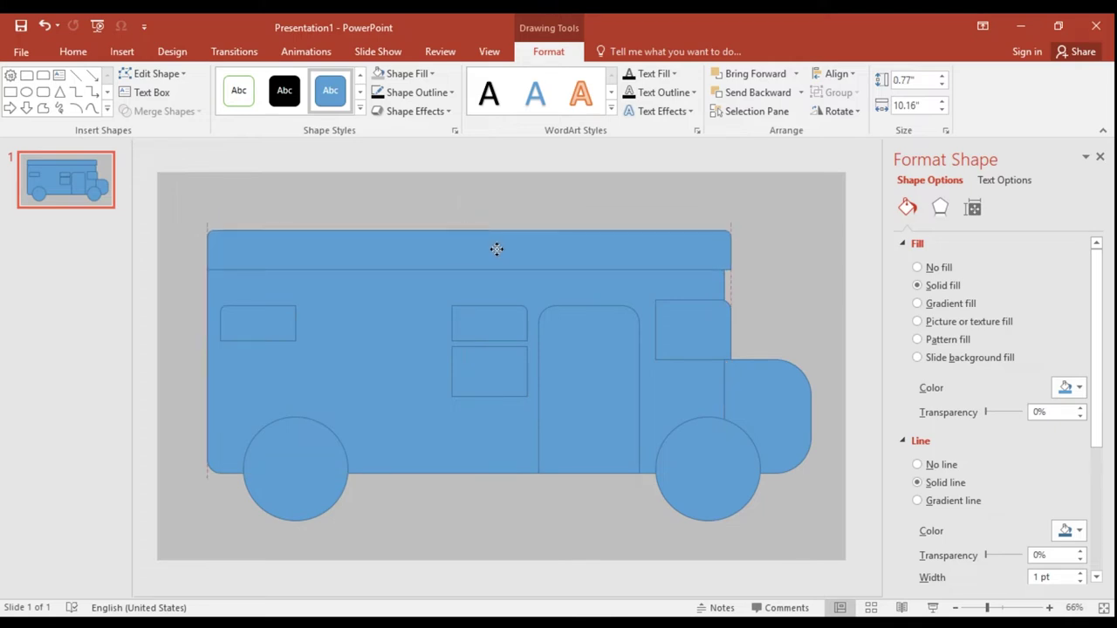
Step: Move the middle, left and front windows higher to line up with the taller body
{"action": "left_click", "coordinate": [494, 319]}
{"action": "left_click_drag", "start_coordinate": [493, 320], "coordinate": [496, 303]}
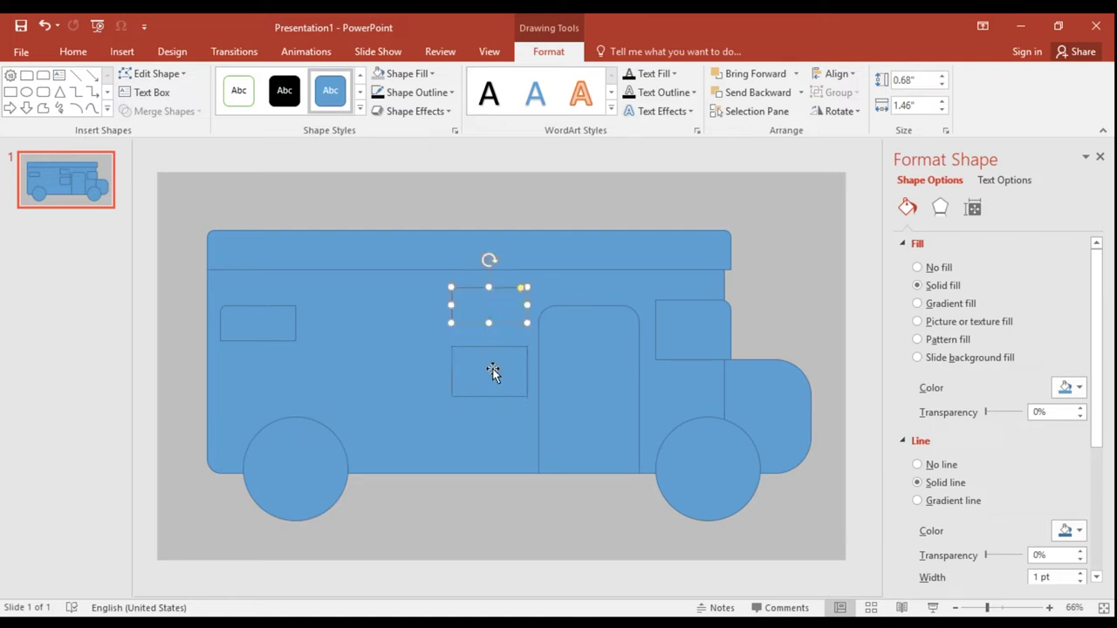
{"action": "left_click_drag", "start_coordinate": [494, 372], "coordinate": [489, 353]}
{"action": "left_click", "coordinate": [256, 325]}
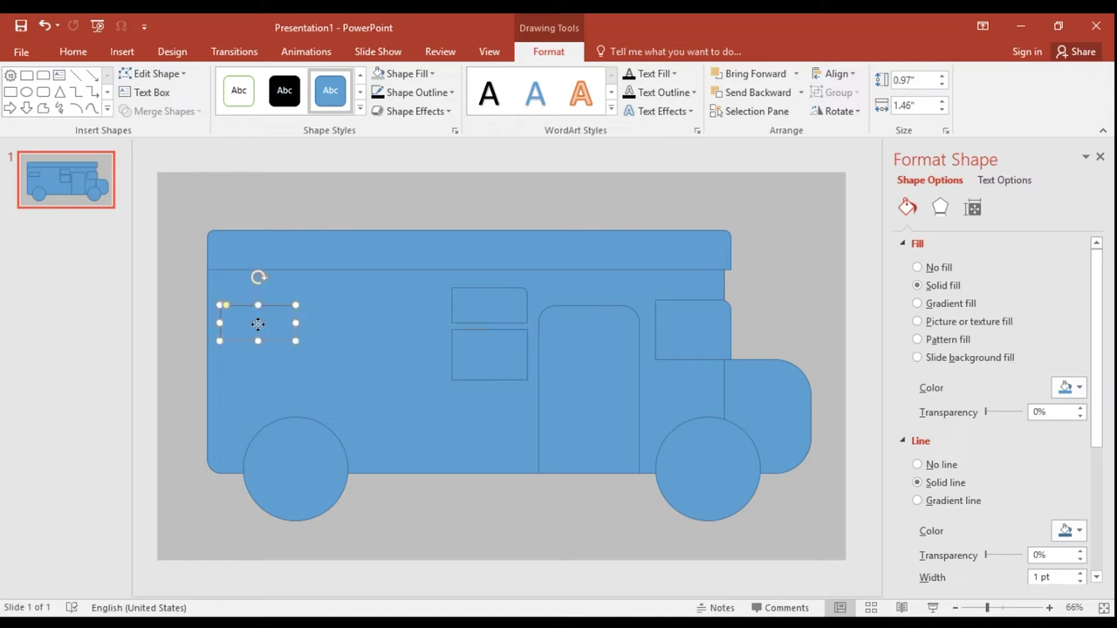
{"action": "left_click_drag", "start_coordinate": [256, 325], "coordinate": [258, 306]}
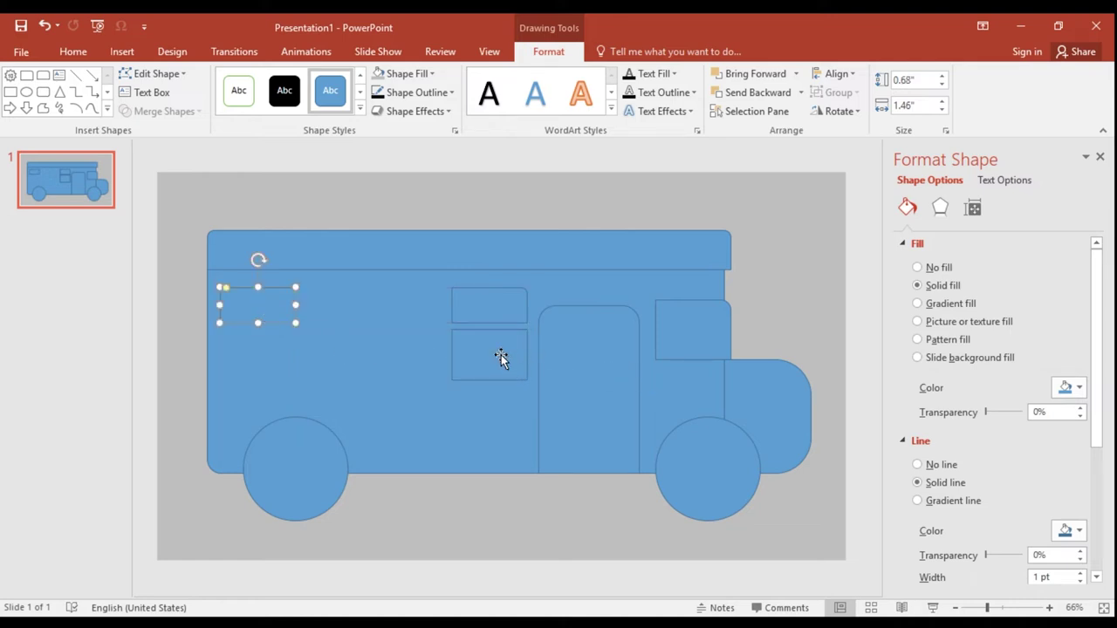
{"action": "left_click_drag", "start_coordinate": [688, 327], "coordinate": [685, 315]}
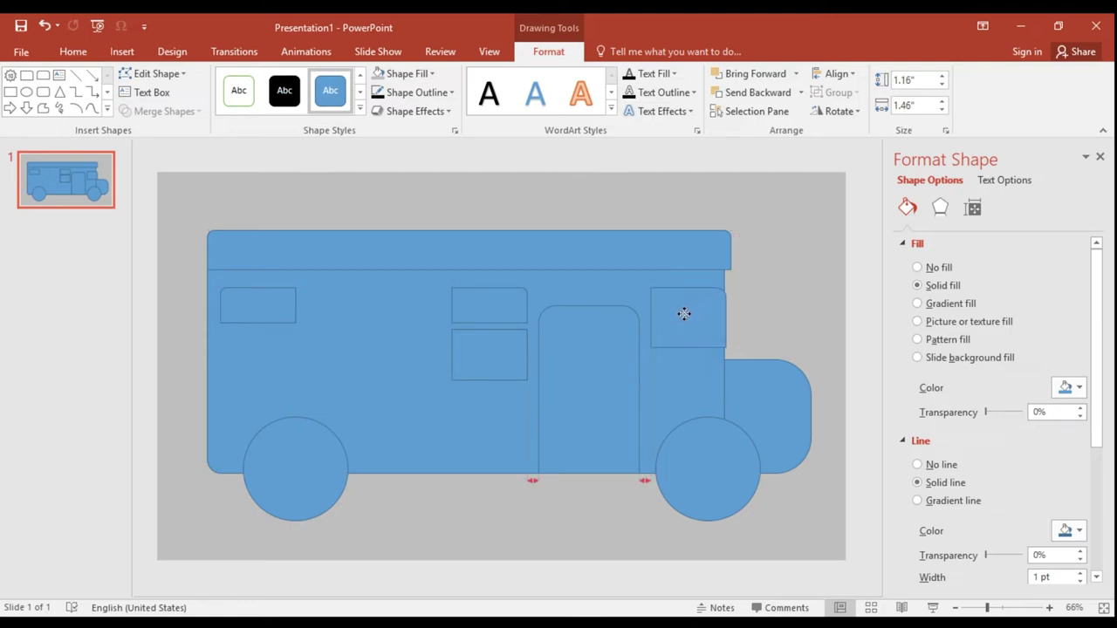
{"action": "left_click_drag", "start_coordinate": [684, 315], "coordinate": [684, 315]}
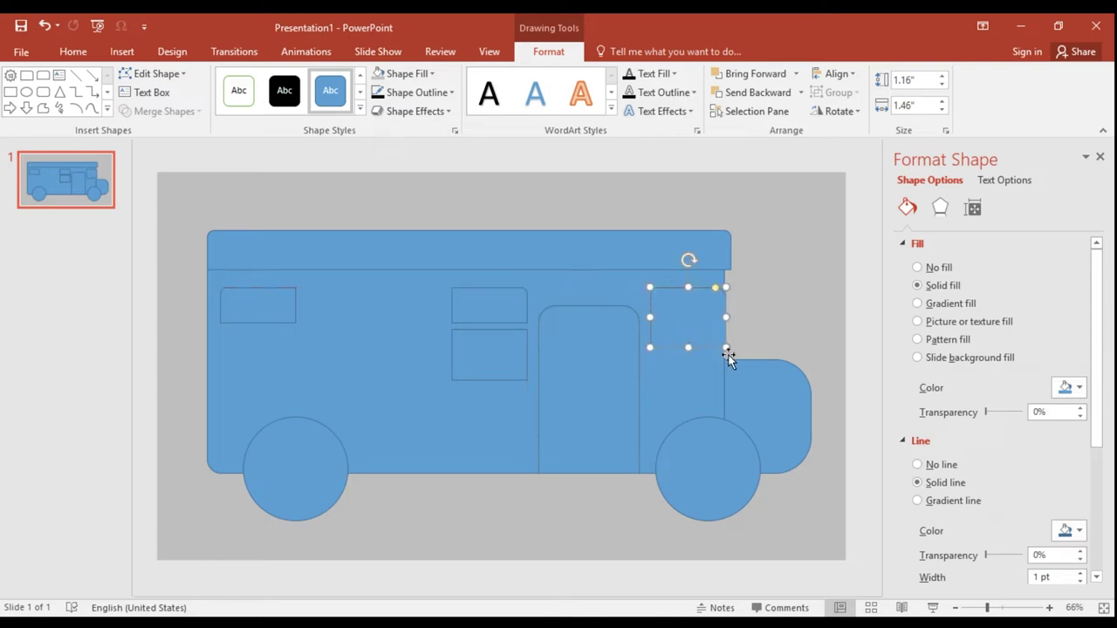
Step: Raise the front hood's top, nudge the front window, and copy the lower panel leftward
{"action": "left_click", "coordinate": [741, 379]}
{"action": "left_click_drag", "start_coordinate": [733, 357], "coordinate": [735, 351]}
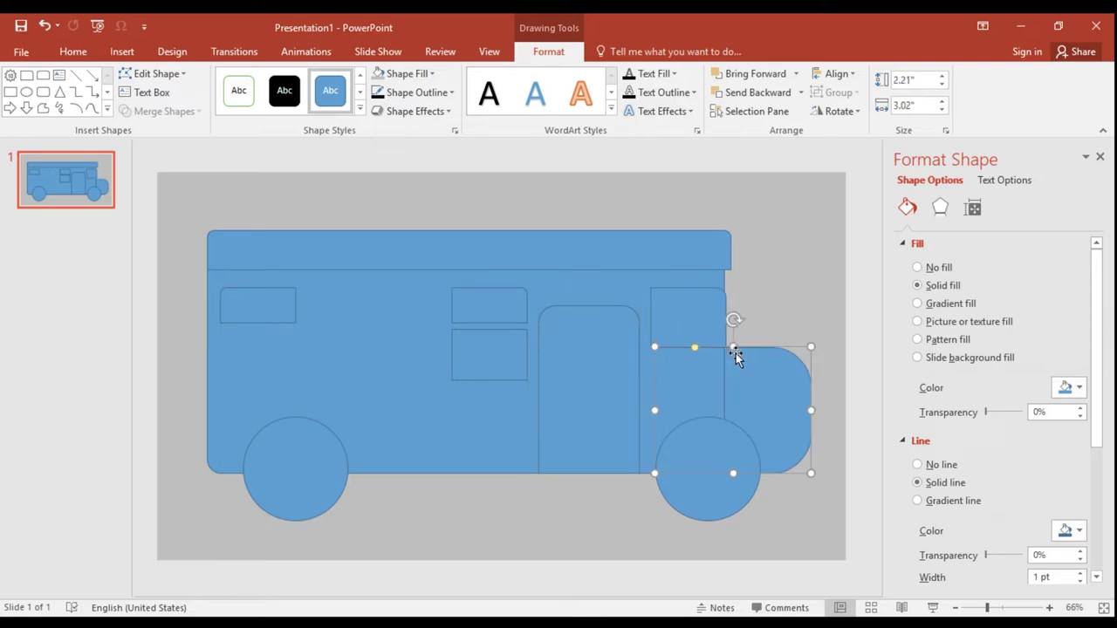
{"action": "left_click", "coordinate": [694, 325]}
{"action": "left_click", "coordinate": [703, 392]}
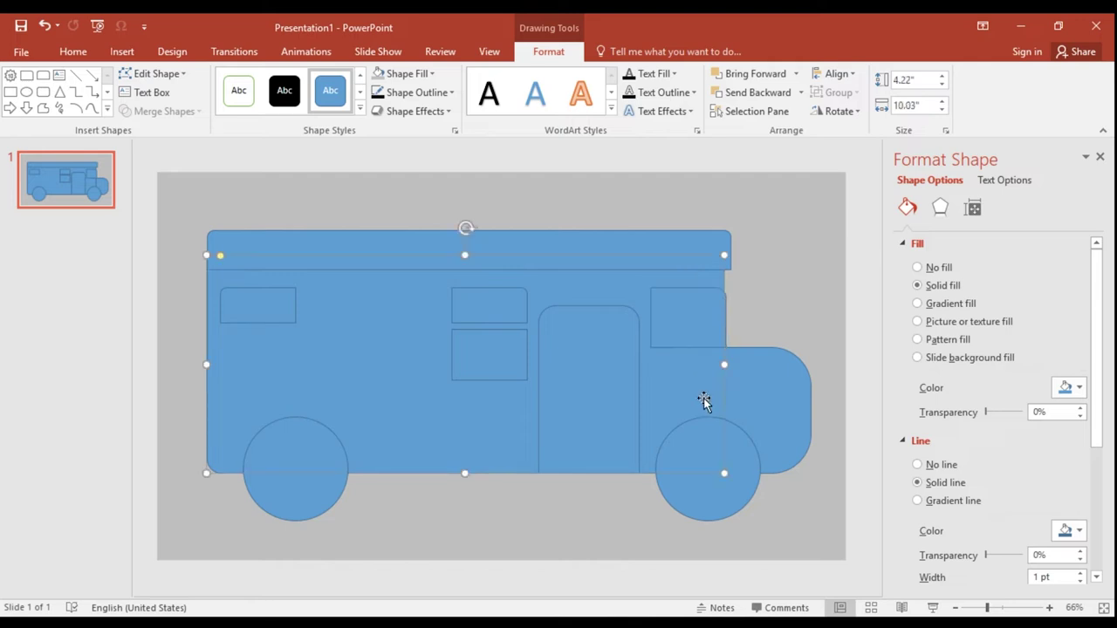
{"action": "left_click", "coordinate": [778, 333]}
{"action": "left_click", "coordinate": [700, 328]}
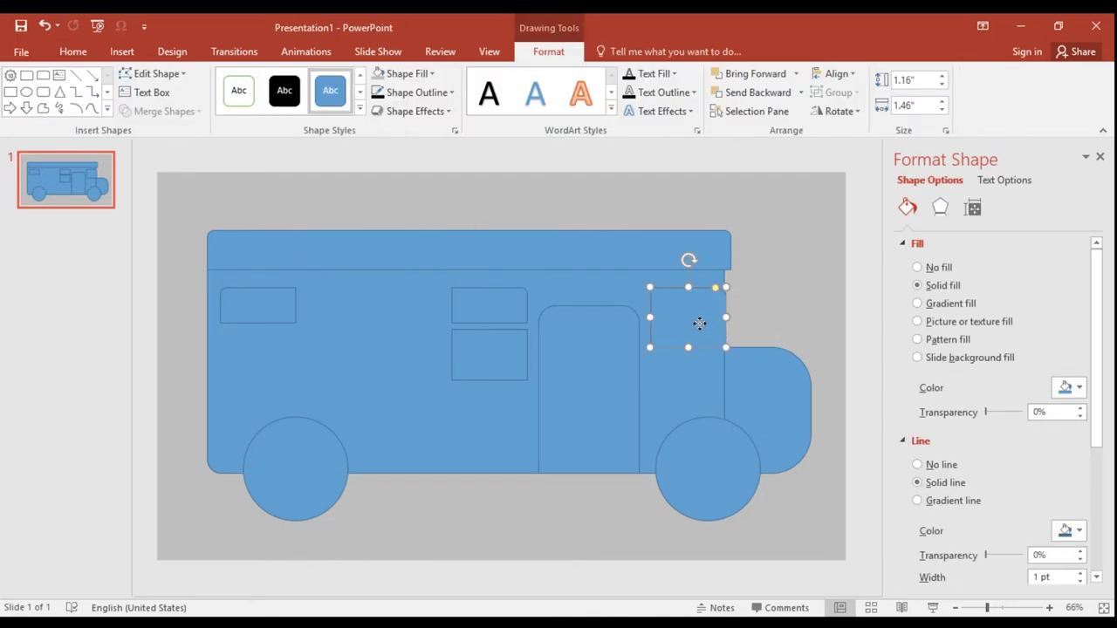
{"action": "left_click_drag", "start_coordinate": [700, 329], "coordinate": [703, 324]}
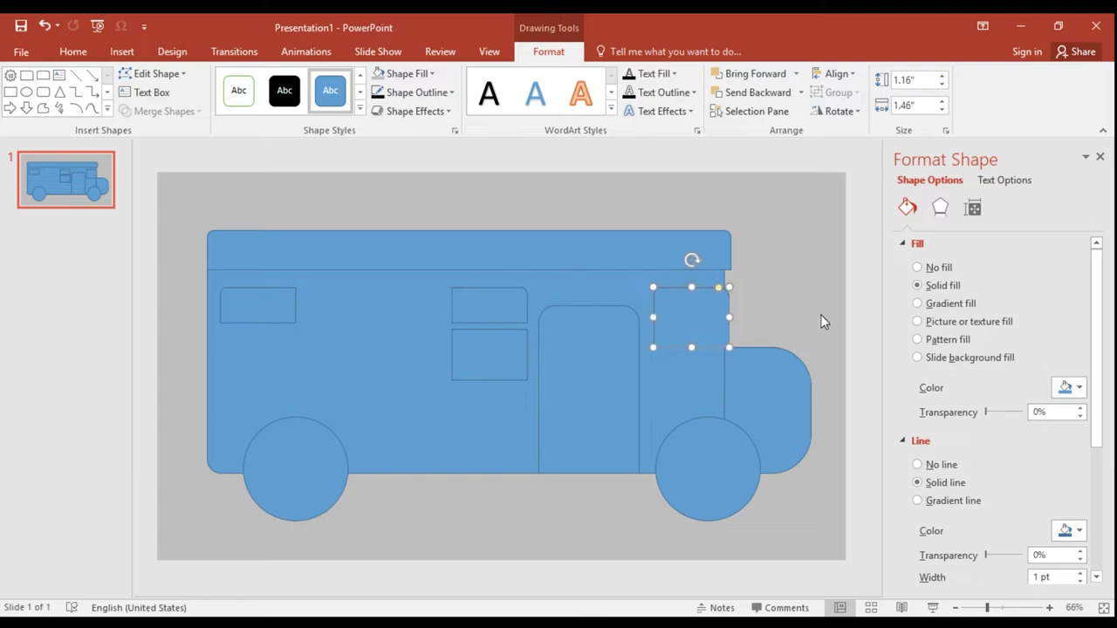
{"action": "left_click", "coordinate": [823, 319]}
{"action": "mouse_move", "coordinate": [481, 354]}
{"action": "left_mouse_down"}
{"action": "mouse_move", "coordinate": [265, 348]}
{"action": "mouse_move", "coordinate": [319, 361]}
{"action": "mouse_move", "coordinate": [416, 352]}
{"action": "left_mouse_up"}
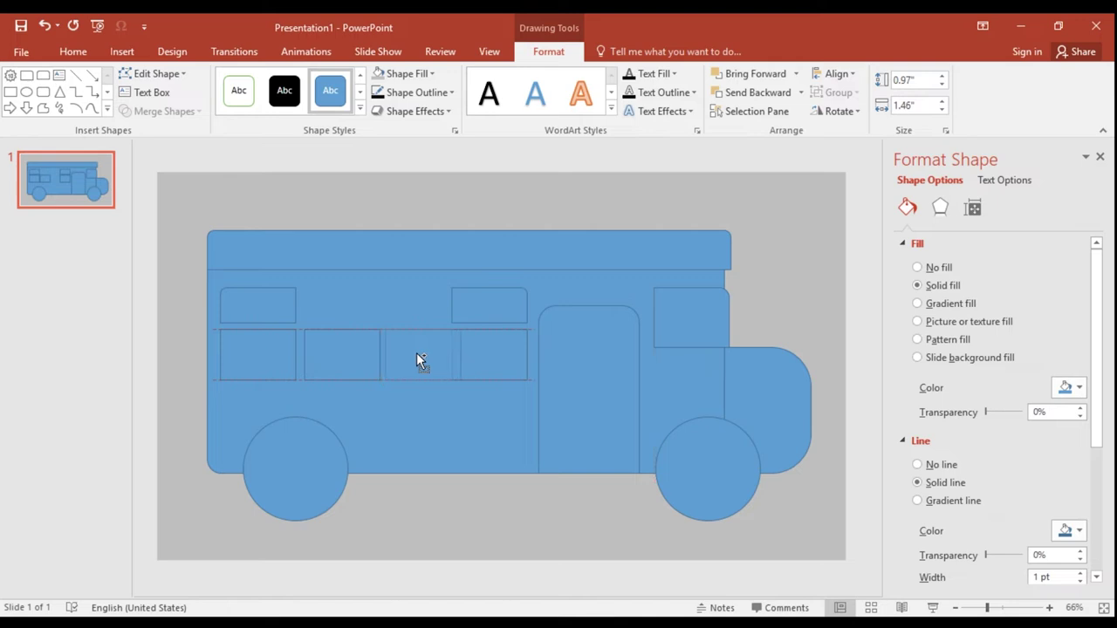
Step: Undo a stray window move, then select all six windows and shrink them slightly together
{"action": "left_click_drag", "start_coordinate": [241, 292], "coordinate": [365, 332]}
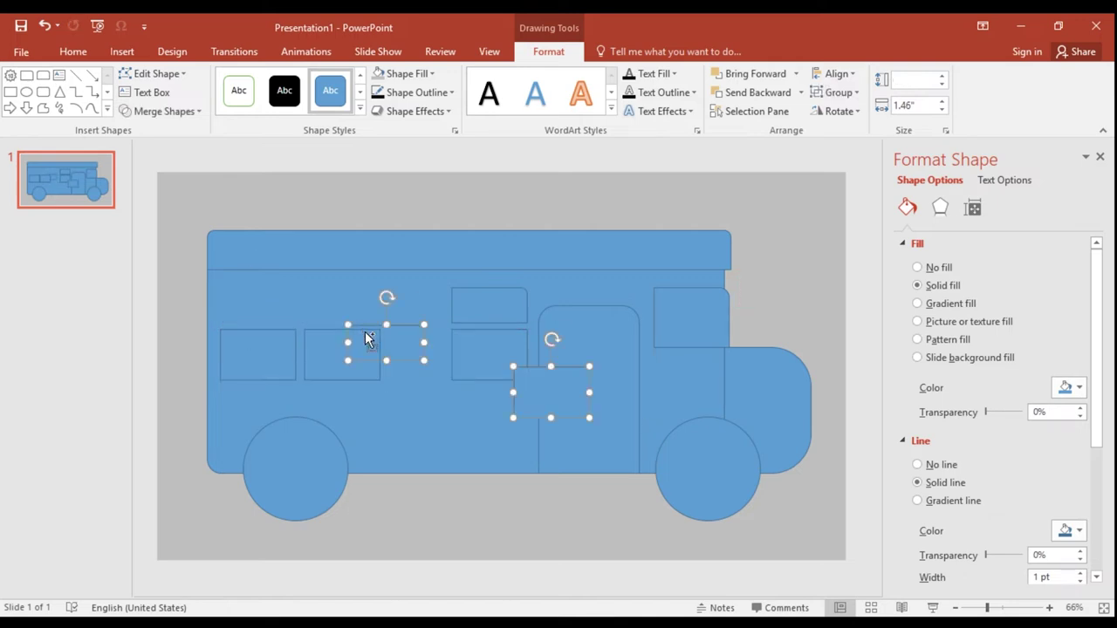
{"action": "key", "text": "ctrl+z"}
{"action": "left_click", "coordinate": [300, 331]}
{"action": "left_click", "coordinate": [275, 313], "text": "shift"}
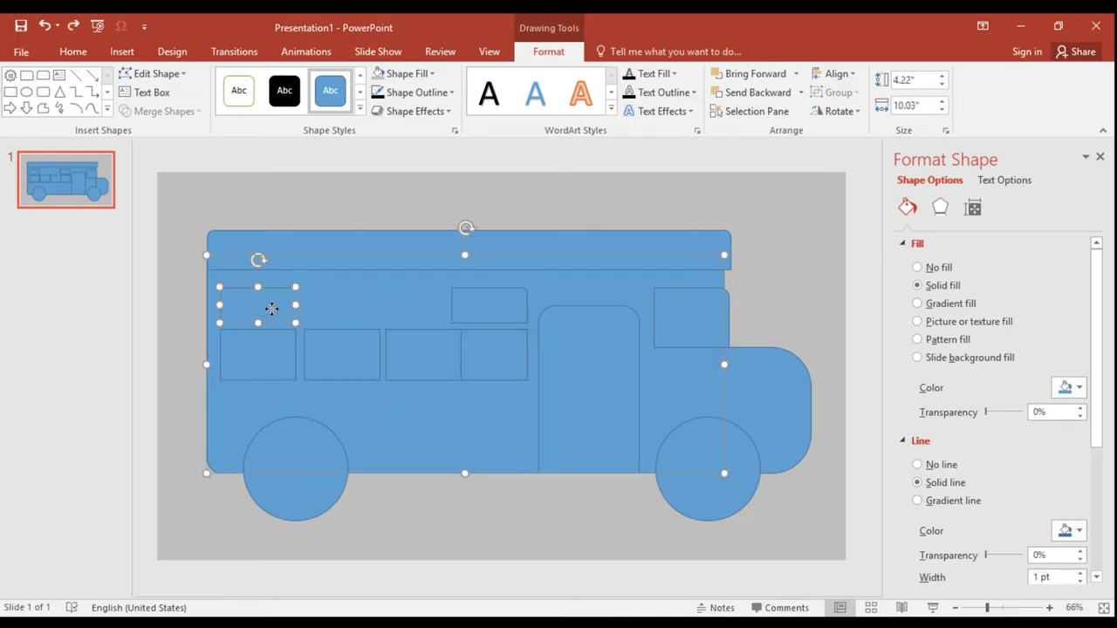
{"action": "left_click", "coordinate": [288, 354], "text": "shift"}
{"action": "left_click", "coordinate": [348, 356], "text": "shift"}
{"action": "left_click", "coordinate": [415, 356], "text": "shift"}
{"action": "left_click", "coordinate": [500, 353], "text": "shift"}
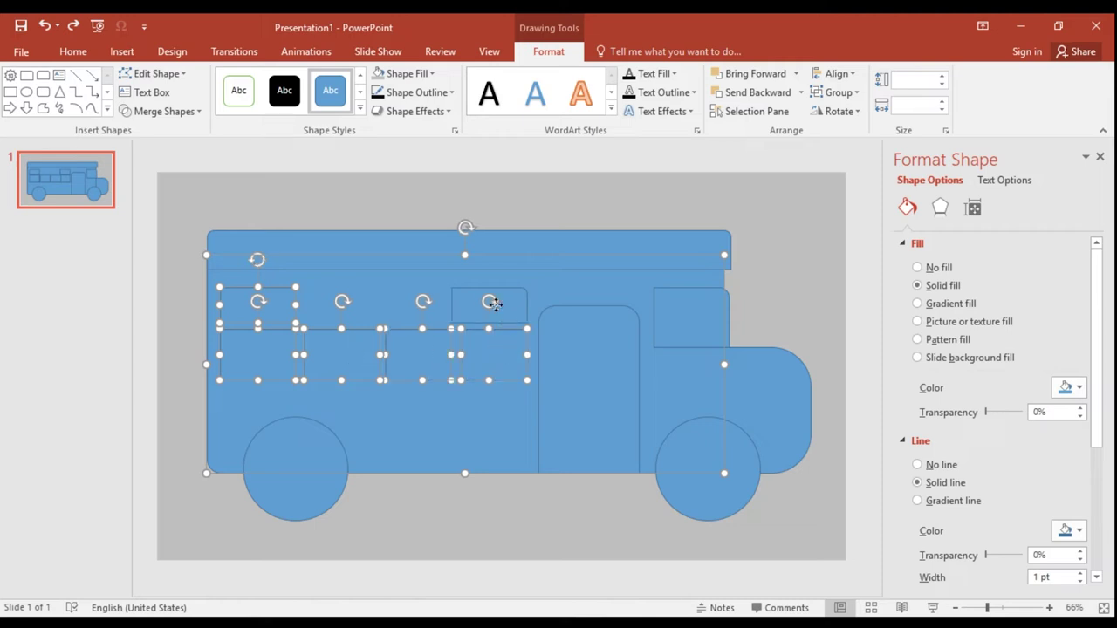
{"action": "left_click", "coordinate": [491, 299], "text": "shift"}
{"action": "left_click", "coordinate": [356, 278], "text": "shift"}
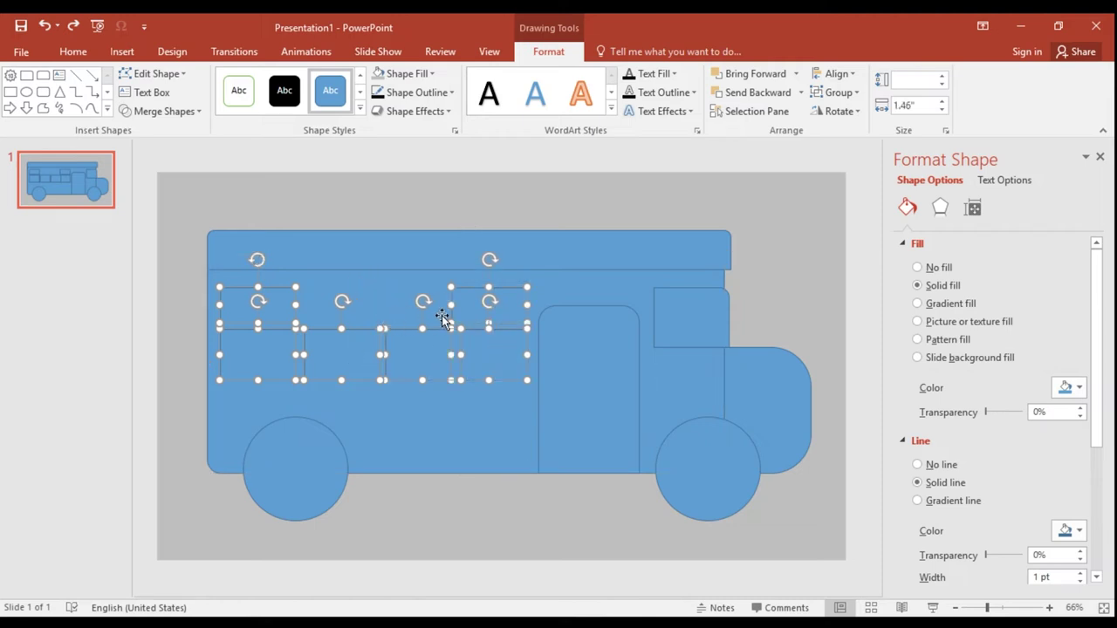
{"action": "left_click_drag", "start_coordinate": [527, 287], "coordinate": [521, 289]}
{"action": "left_click", "coordinate": [485, 415]}
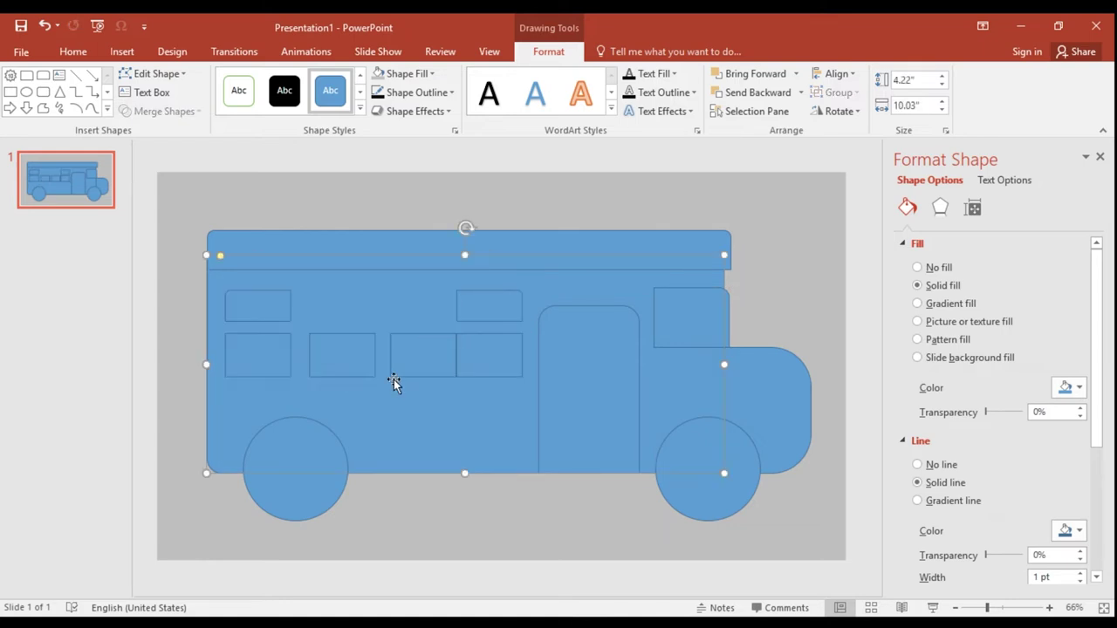
Step: Nudge the upper and lower windows into evenly spaced, aligned rows
{"action": "left_click_drag", "start_coordinate": [349, 367], "coordinate": [347, 365]}
{"action": "left_click_drag", "start_coordinate": [421, 364], "coordinate": [413, 364]}
{"action": "left_click_drag", "start_coordinate": [272, 361], "coordinate": [275, 360]}
{"action": "left_click_drag", "start_coordinate": [259, 309], "coordinate": [266, 316]}
{"action": "left_click_drag", "start_coordinate": [474, 307], "coordinate": [475, 311]}
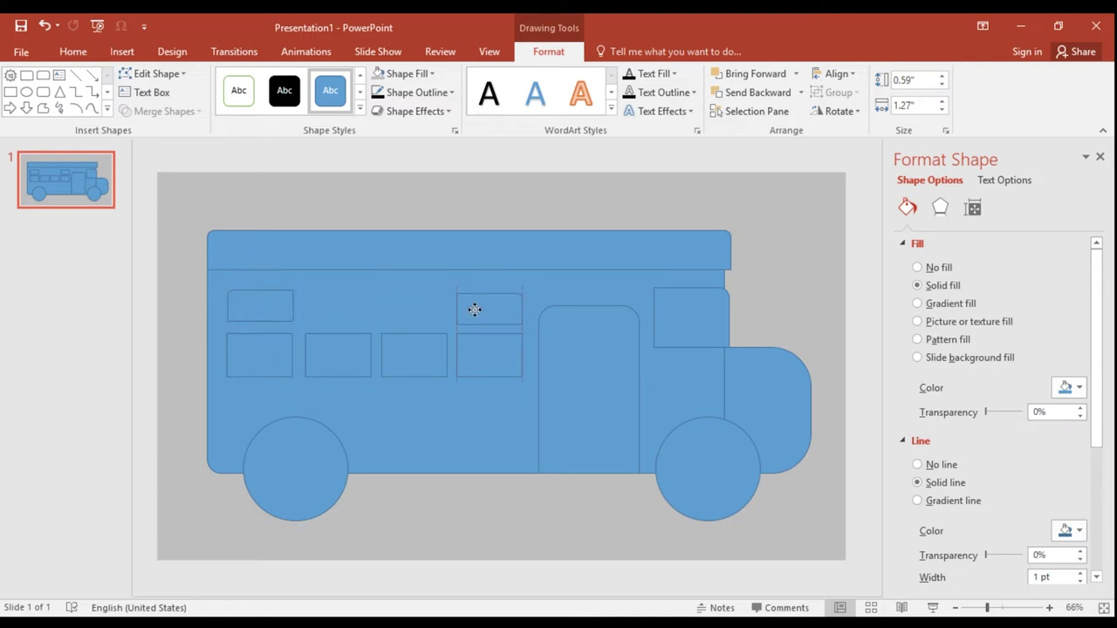
{"action": "left_click_drag", "start_coordinate": [475, 310], "coordinate": [475, 308]}
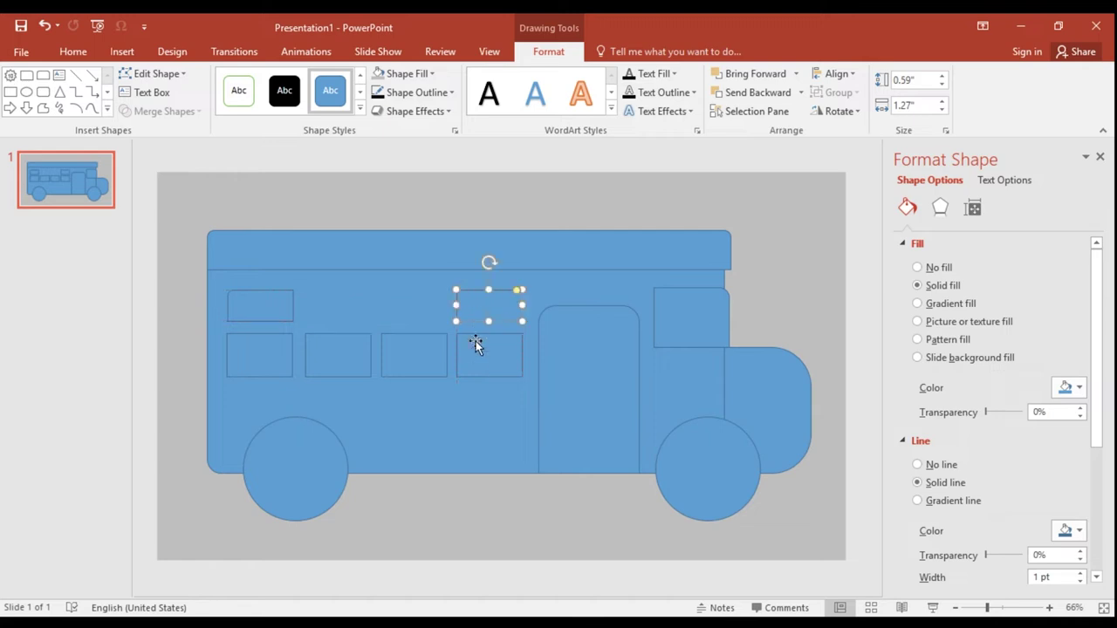
{"action": "left_click_drag", "start_coordinate": [478, 368], "coordinate": [423, 360]}
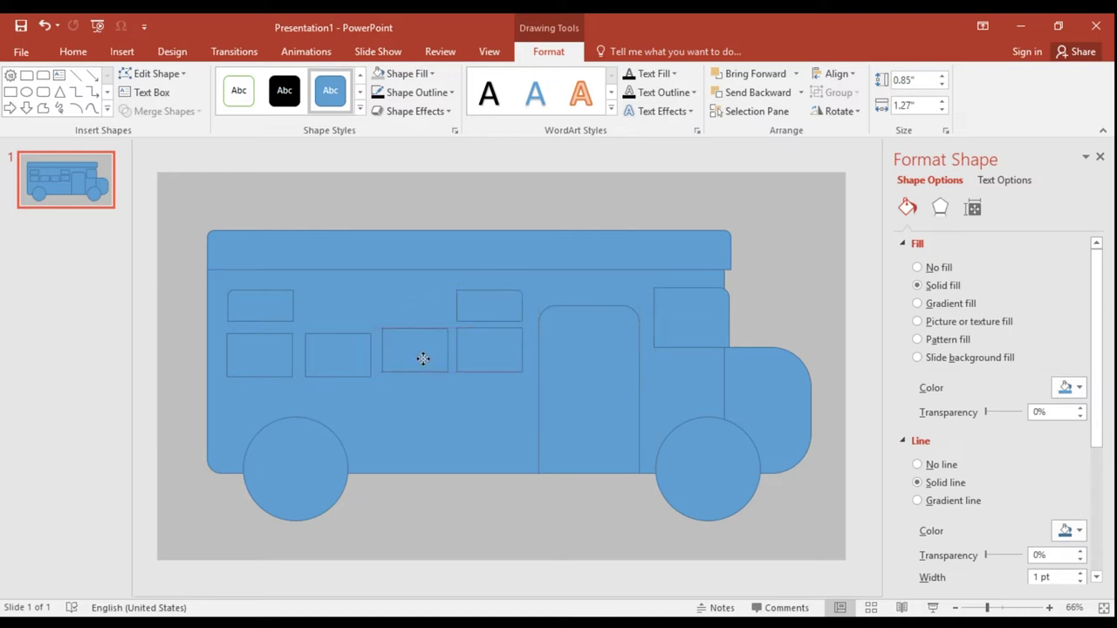
{"action": "left_click_drag", "start_coordinate": [335, 361], "coordinate": [335, 355]}
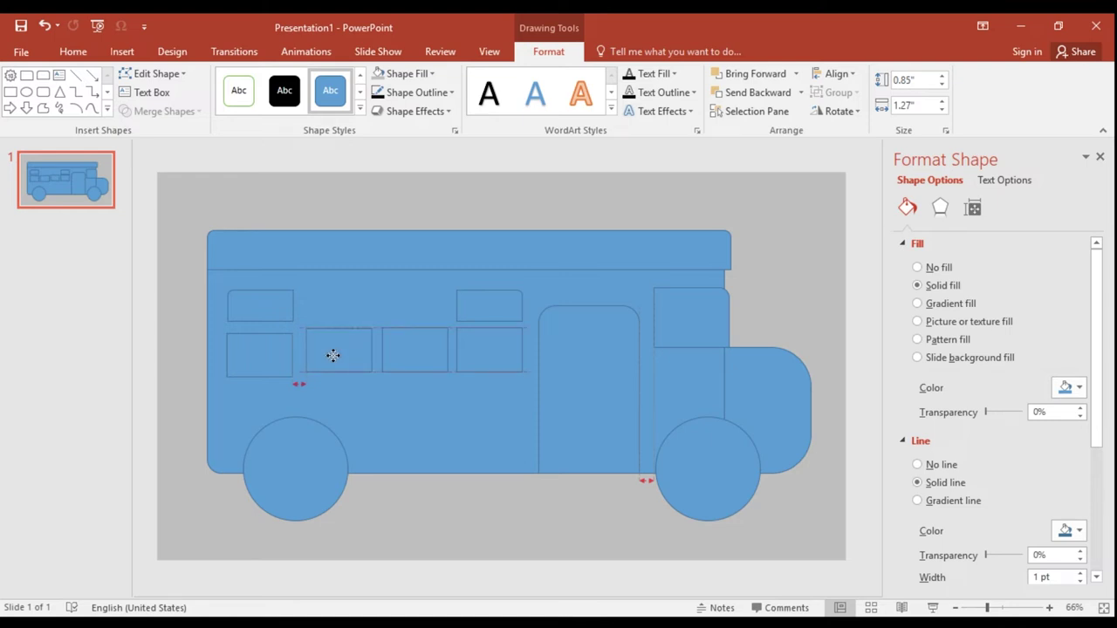
{"action": "left_click_drag", "start_coordinate": [334, 356], "coordinate": [333, 355]}
{"action": "left_click_drag", "start_coordinate": [267, 363], "coordinate": [268, 357]}
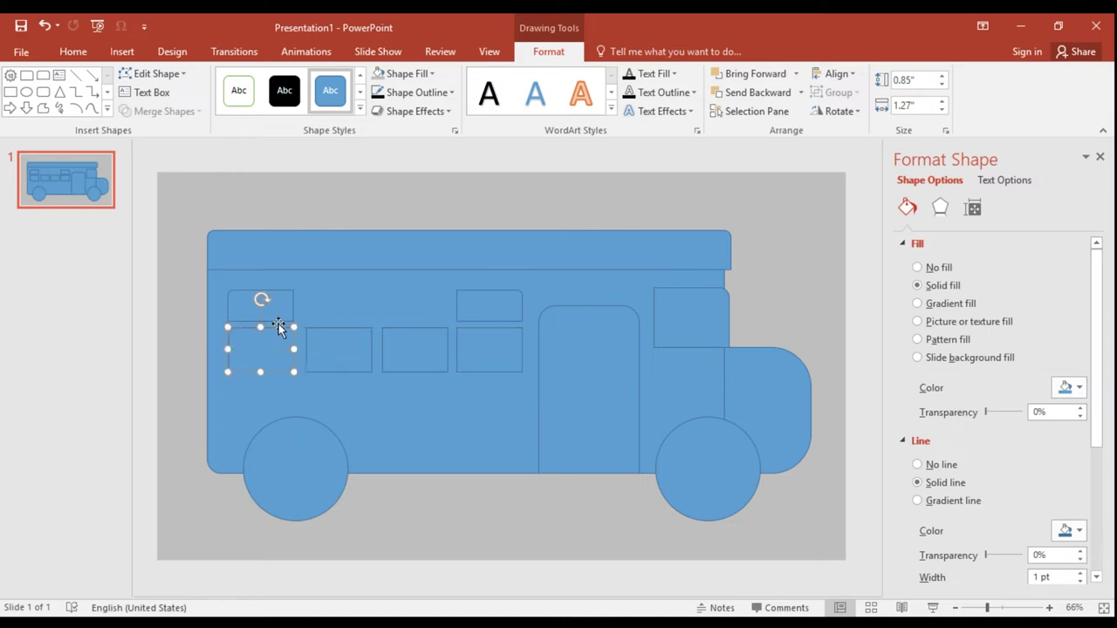
Step: Copy a 0.59" by 1.27" window into the upper row to complete two rows of four
{"action": "left_click", "coordinate": [505, 314]}
{"action": "mouse_move", "coordinate": [413, 352]}
{"action": "left_mouse_down"}
{"action": "mouse_move", "coordinate": [415, 314]}
{"action": "mouse_move", "coordinate": [343, 304]}
{"action": "left_mouse_up"}
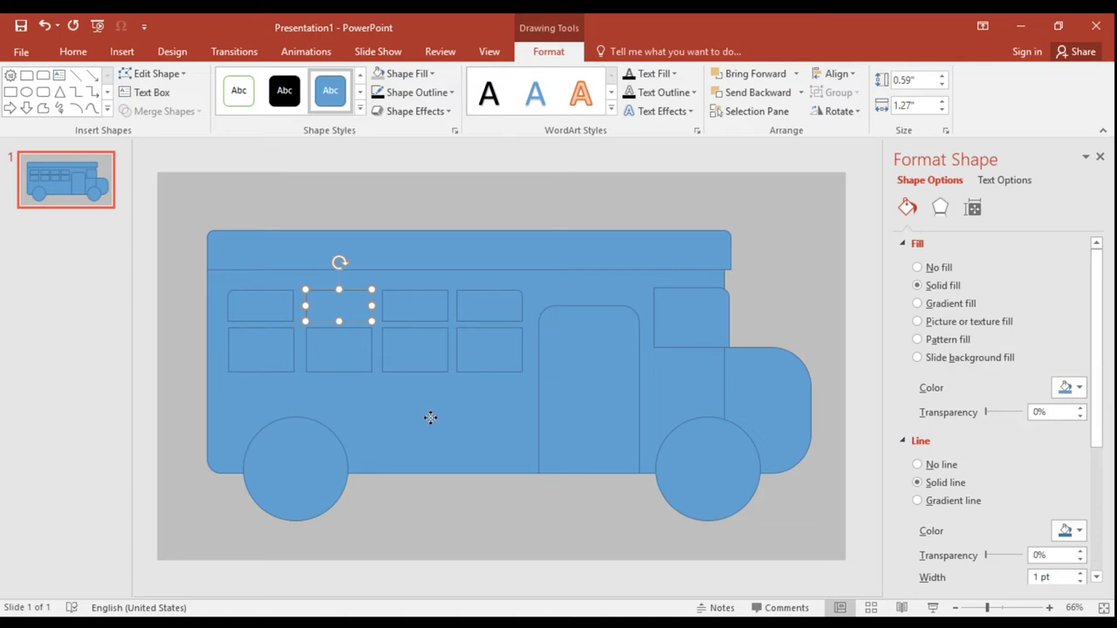
{"action": "left_click", "coordinate": [430, 418]}
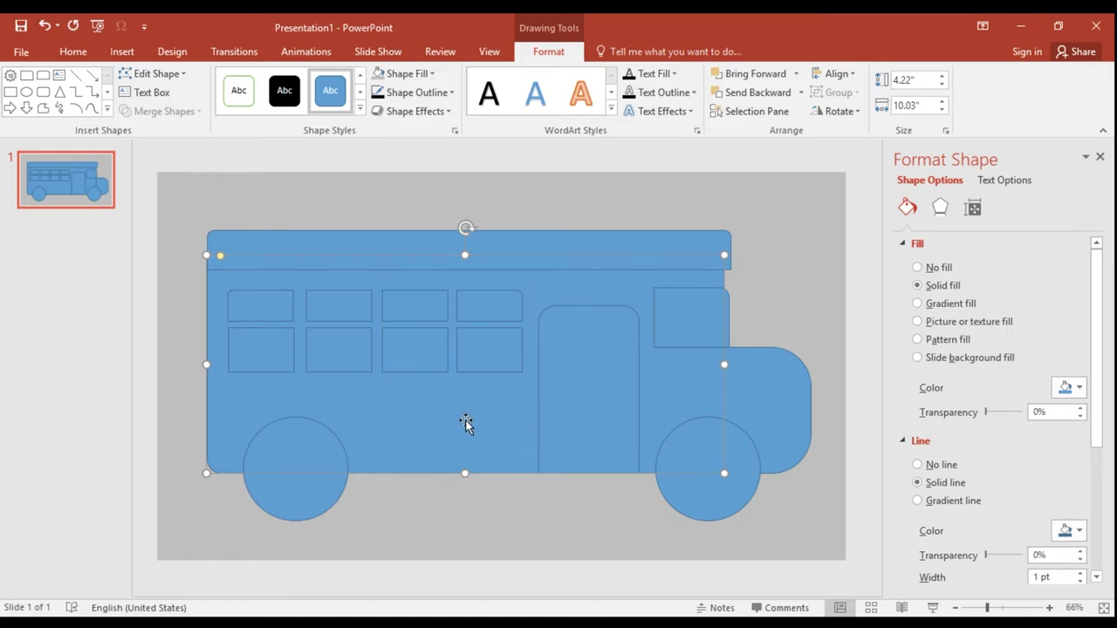
Step: Copy a window into the doorway as a narrow door panel and flip it horizontally
{"action": "left_click", "coordinate": [567, 379]}
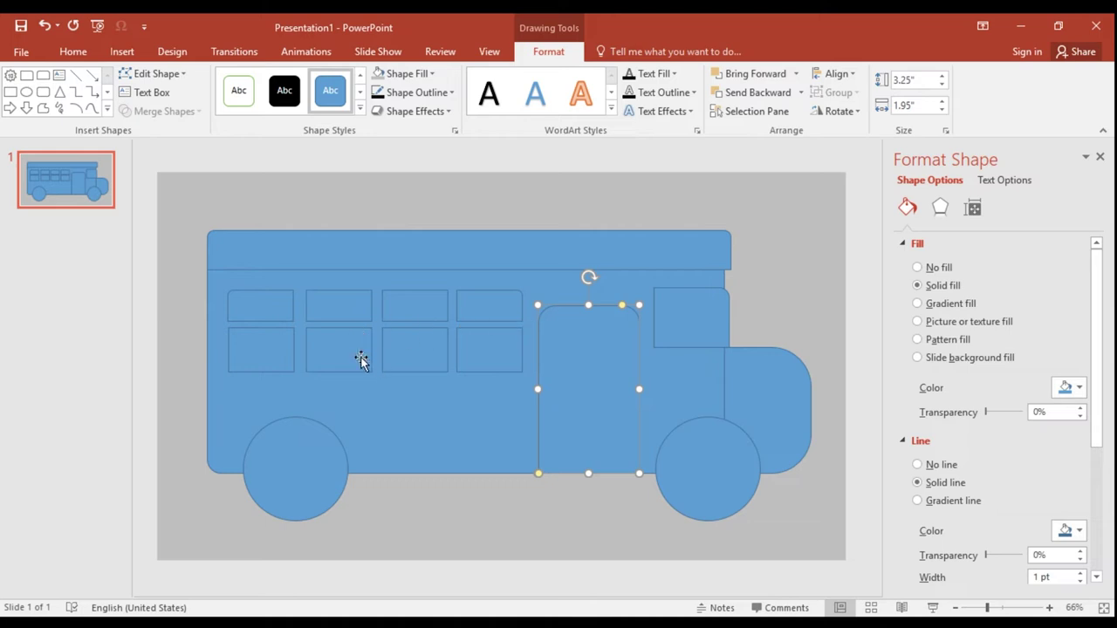
{"action": "left_click", "coordinate": [264, 311]}
{"action": "mouse_move", "coordinate": [265, 311]}
{"action": "left_mouse_down"}
{"action": "mouse_move", "coordinate": [588, 324]}
{"action": "mouse_move", "coordinate": [578, 320]}
{"action": "mouse_move", "coordinate": [571, 470]}
{"action": "left_mouse_up"}
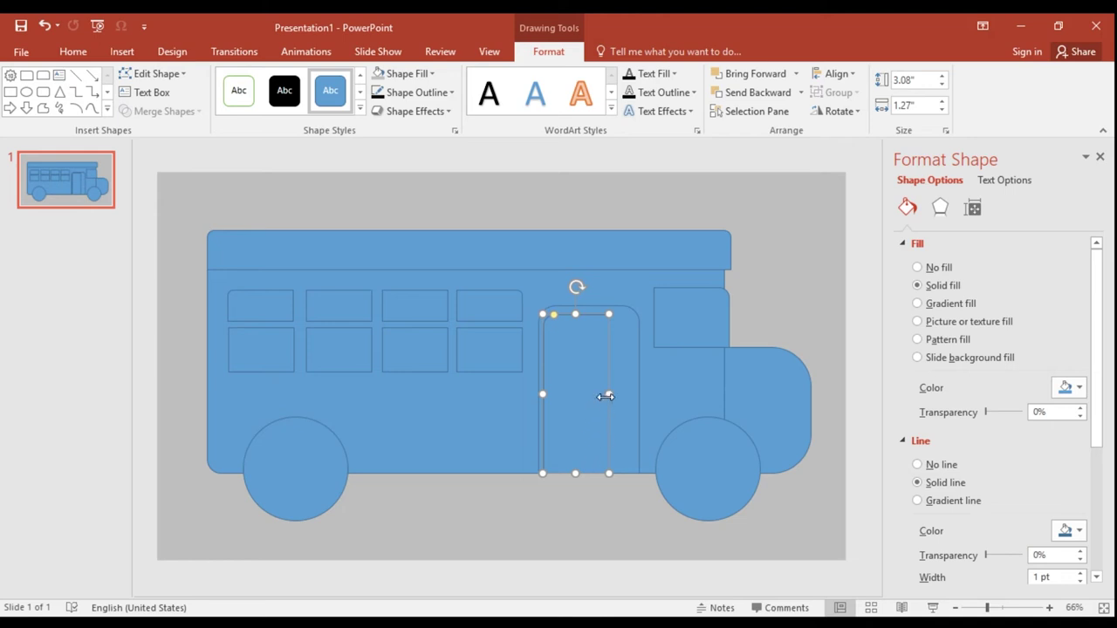
{"action": "mouse_move", "coordinate": [609, 397]}
{"action": "left_mouse_down"}
{"action": "mouse_move", "coordinate": [586, 398]}
{"action": "mouse_move", "coordinate": [616, 399]}
{"action": "left_mouse_up"}
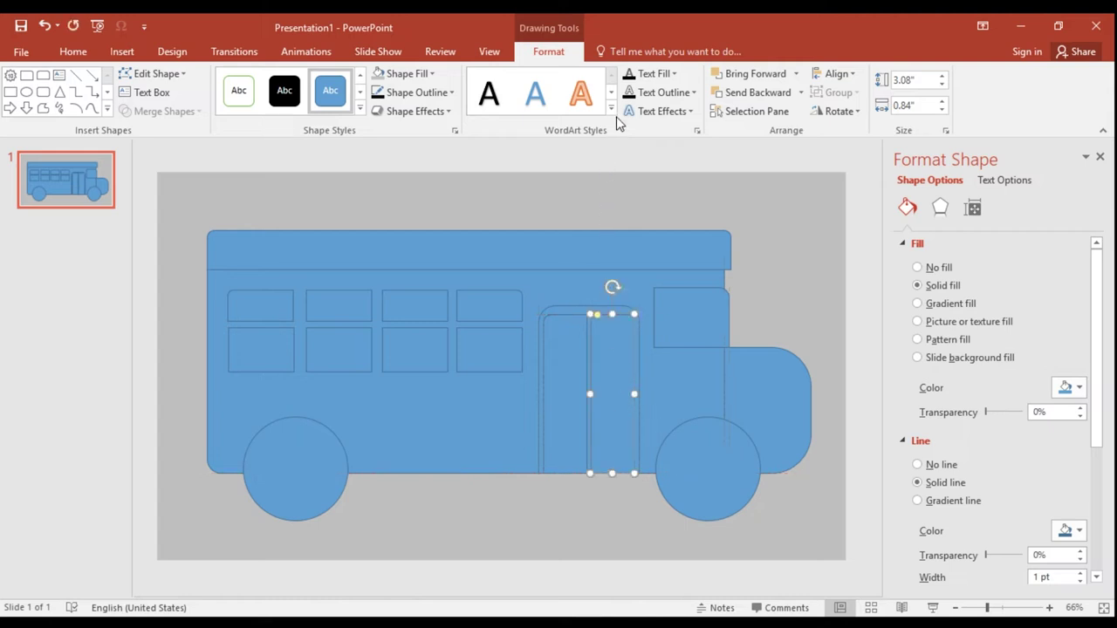
{"action": "left_click", "coordinate": [836, 111]}
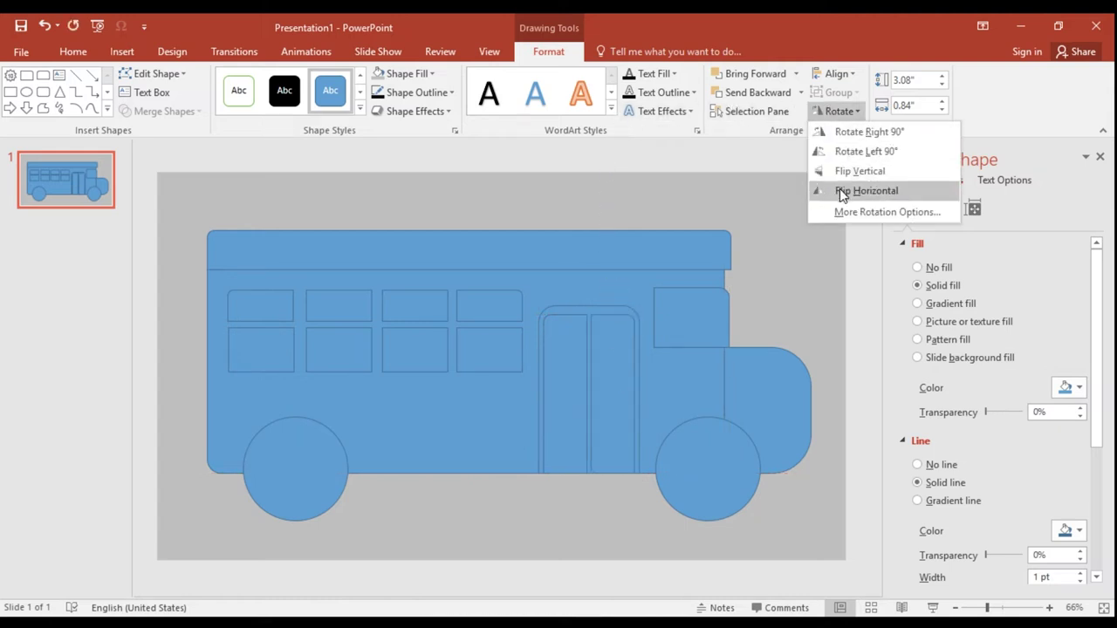
{"action": "left_click", "coordinate": [840, 190]}
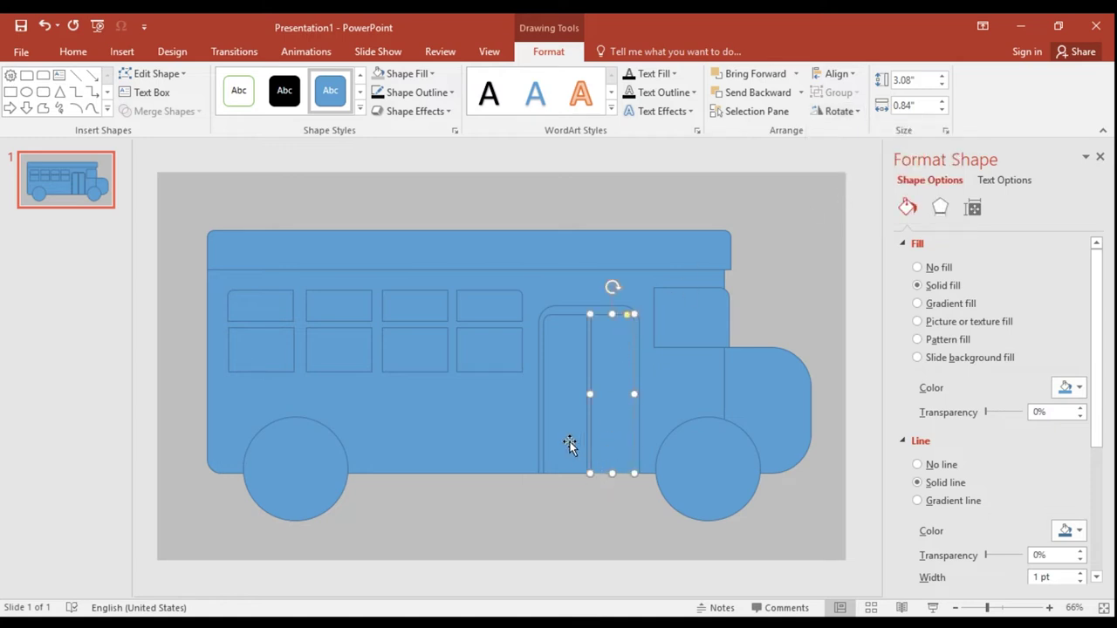
Step: Raise the door frame and stretch both 0.84"-wide door panels to 3.3" tall
{"action": "left_click", "coordinate": [576, 308]}
{"action": "left_click", "coordinate": [587, 305]}
{"action": "left_click_drag", "start_coordinate": [586, 305], "coordinate": [589, 289]}
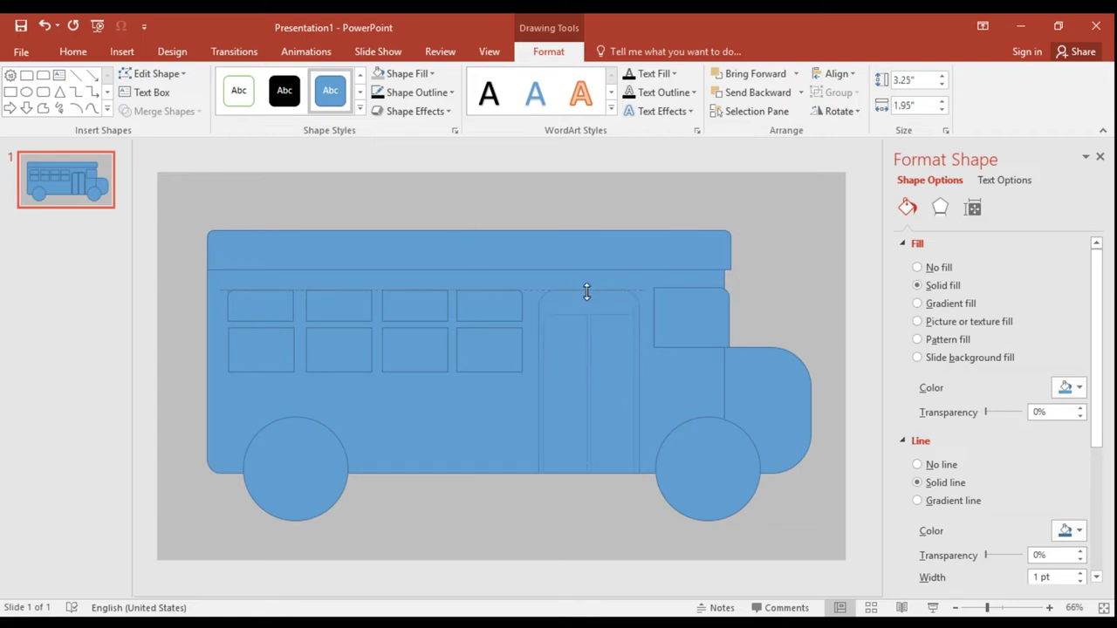
{"action": "left_click", "coordinate": [571, 352]}
{"action": "left_click", "coordinate": [600, 345], "text": "shift"}
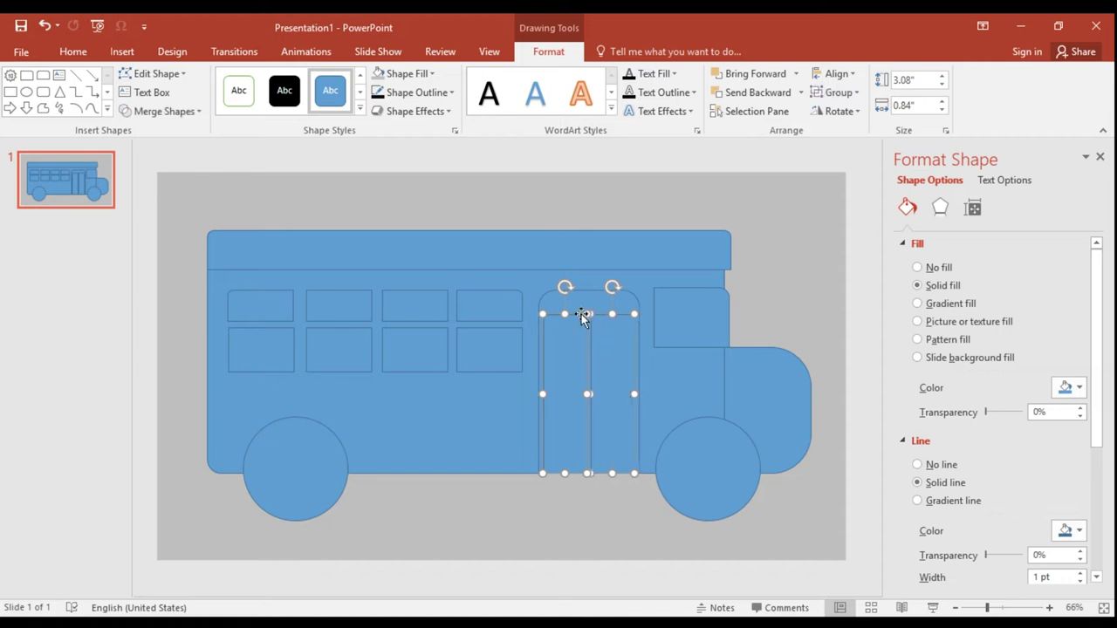
{"action": "left_click_drag", "start_coordinate": [565, 313], "coordinate": [566, 303]}
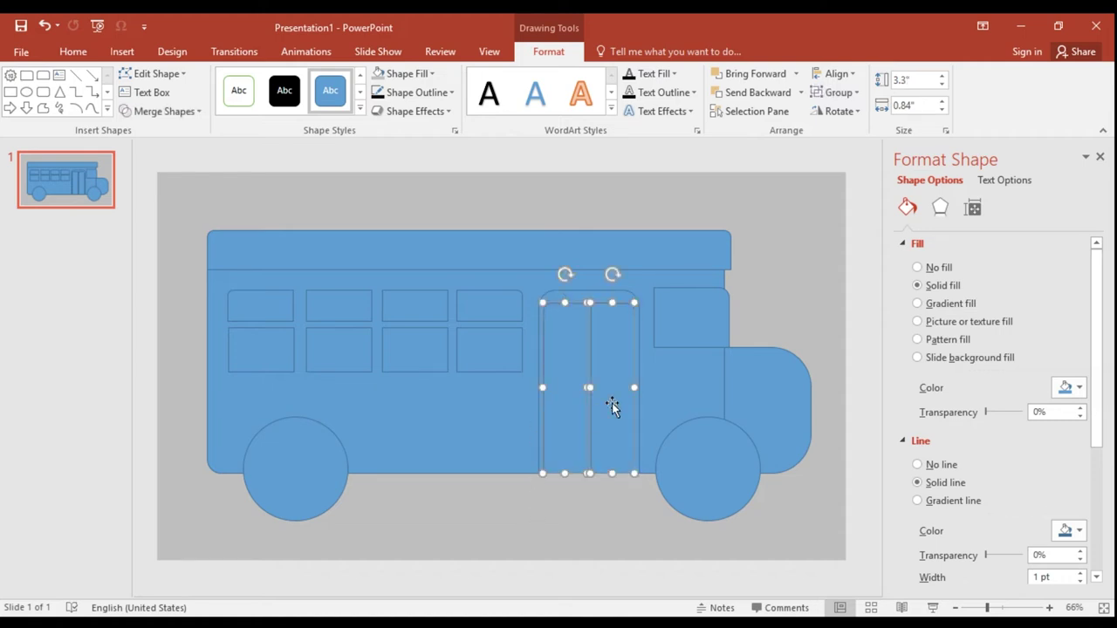
{"action": "left_click", "coordinate": [685, 311], "text": "shift"}
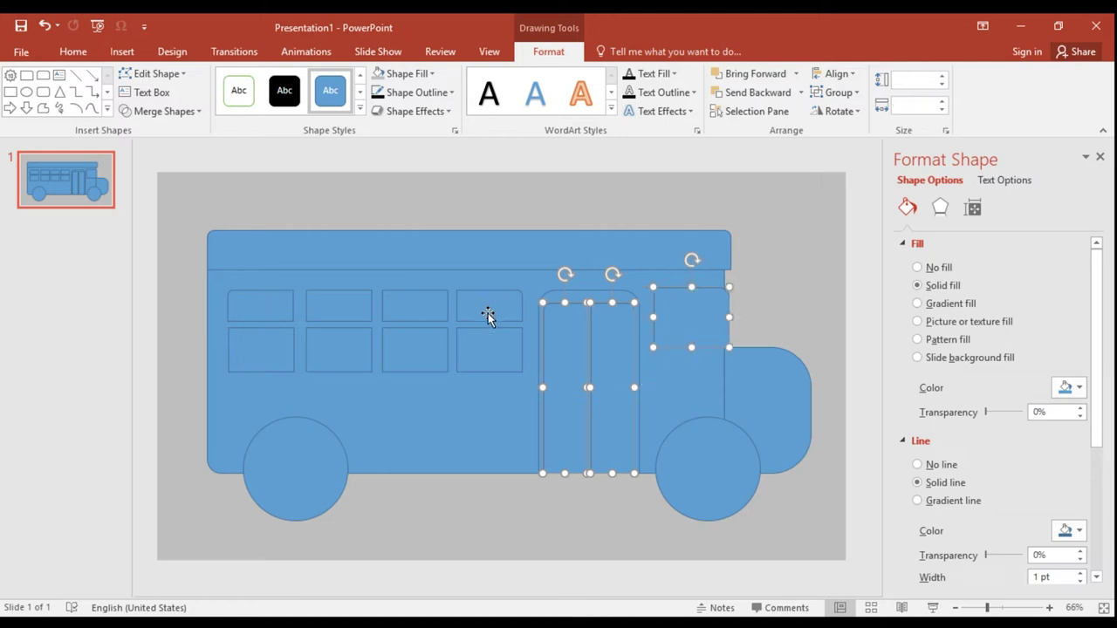
{"action": "left_click", "coordinate": [478, 390]}
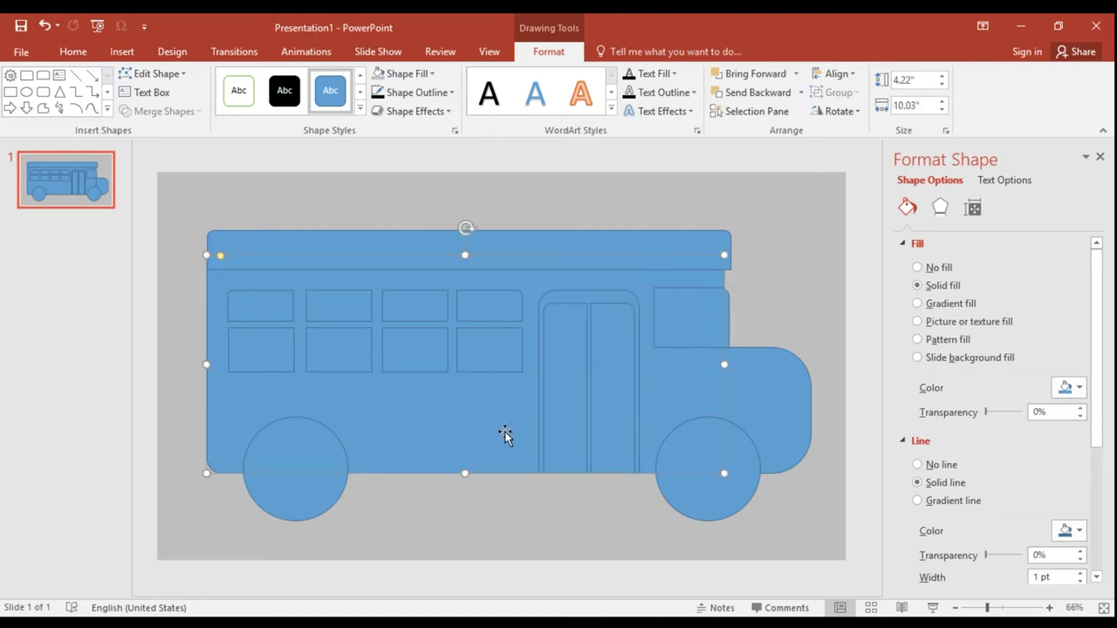
Step: Reshape a window into a 0.27" by 9.62" bar running under the windows
{"action": "left_click", "coordinate": [339, 357]}
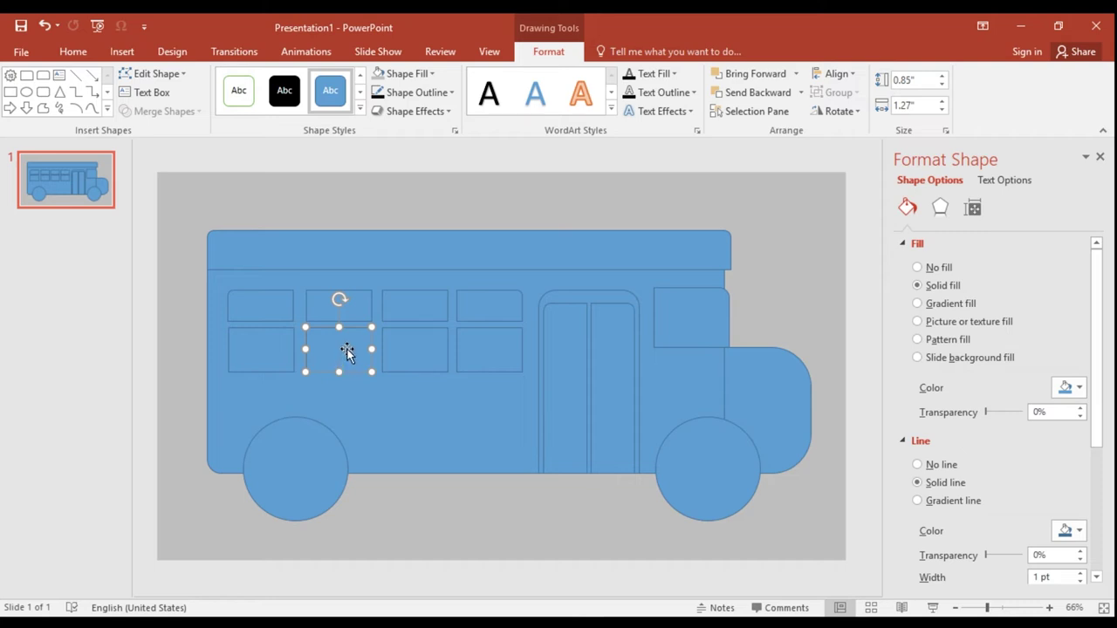
{"action": "left_click_drag", "start_coordinate": [348, 351], "coordinate": [343, 361]}
{"action": "mouse_move", "coordinate": [342, 421]}
{"action": "left_mouse_down"}
{"action": "mouse_move", "coordinate": [337, 446]}
{"action": "mouse_move", "coordinate": [337, 417]}
{"action": "mouse_move", "coordinate": [226, 411]}
{"action": "left_mouse_up"}
{"action": "left_click_drag", "start_coordinate": [228, 411], "coordinate": [227, 411]}
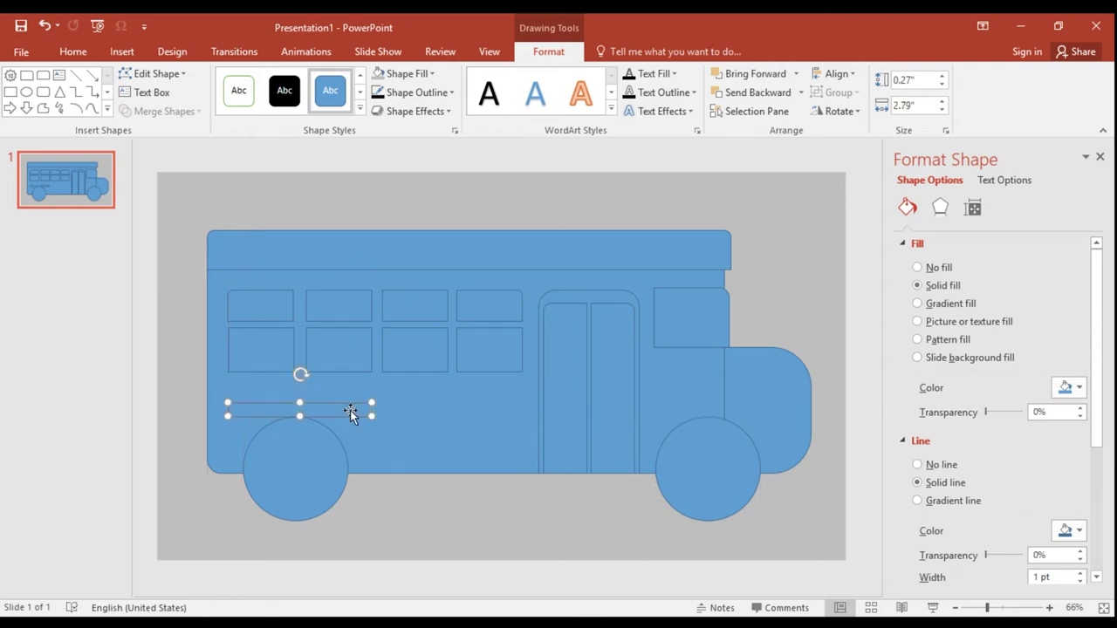
{"action": "left_click_drag", "start_coordinate": [371, 412], "coordinate": [705, 416]}
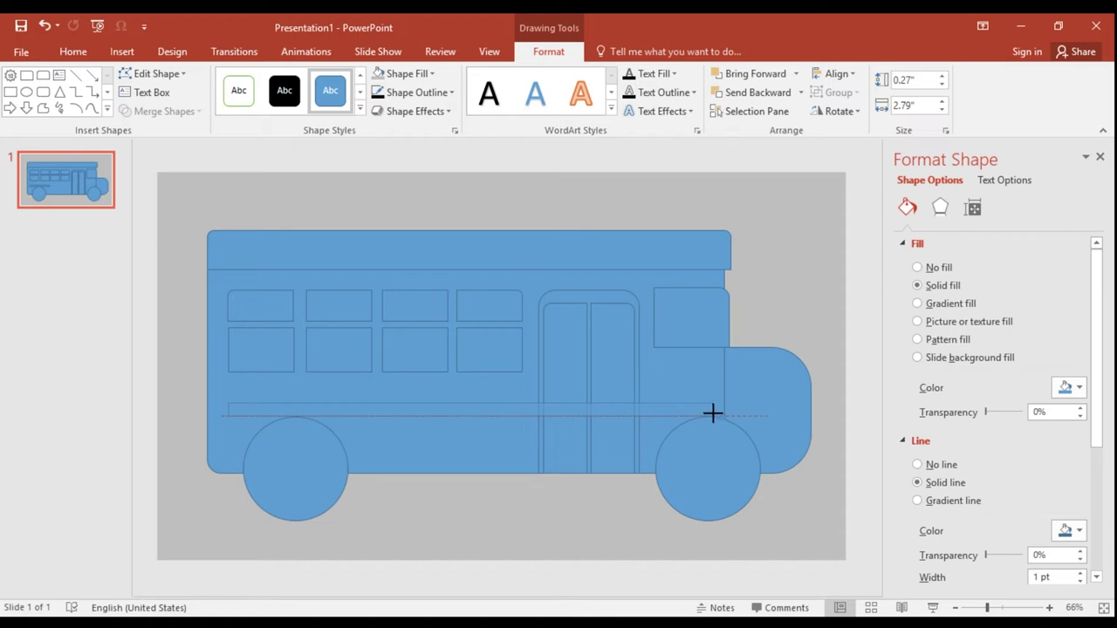
{"action": "left_click_drag", "start_coordinate": [705, 416], "coordinate": [716, 410]}
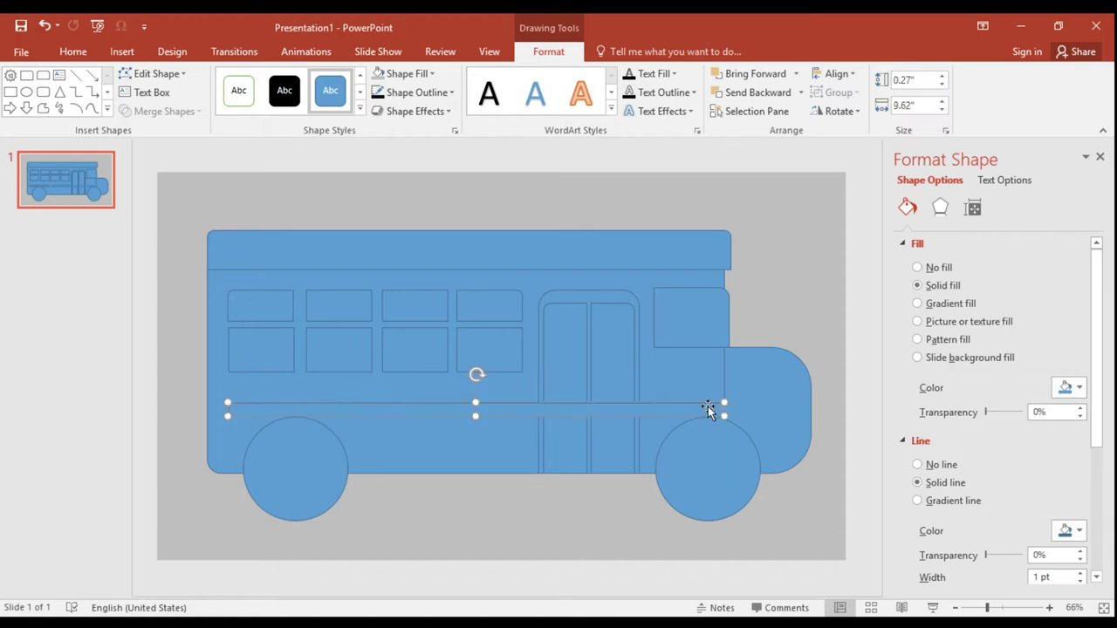
{"action": "left_click_drag", "start_coordinate": [639, 405], "coordinate": [640, 383]}
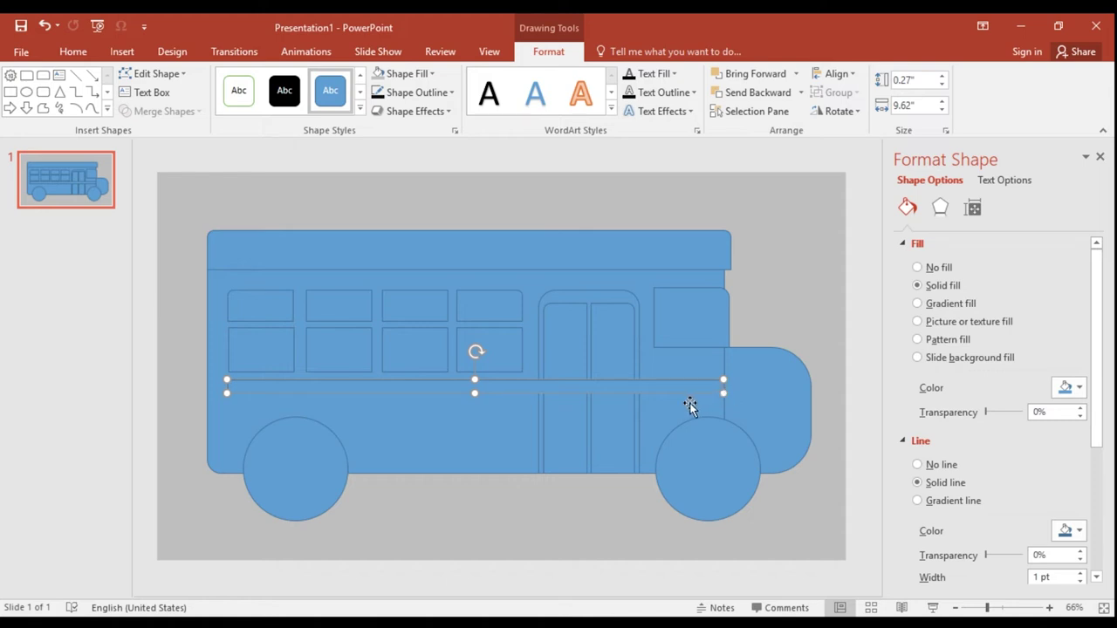
Step: Copy the bar down just above the wheels and send it behind the doors and wheels
{"action": "left_click_drag", "start_coordinate": [625, 387], "coordinate": [625, 431]}
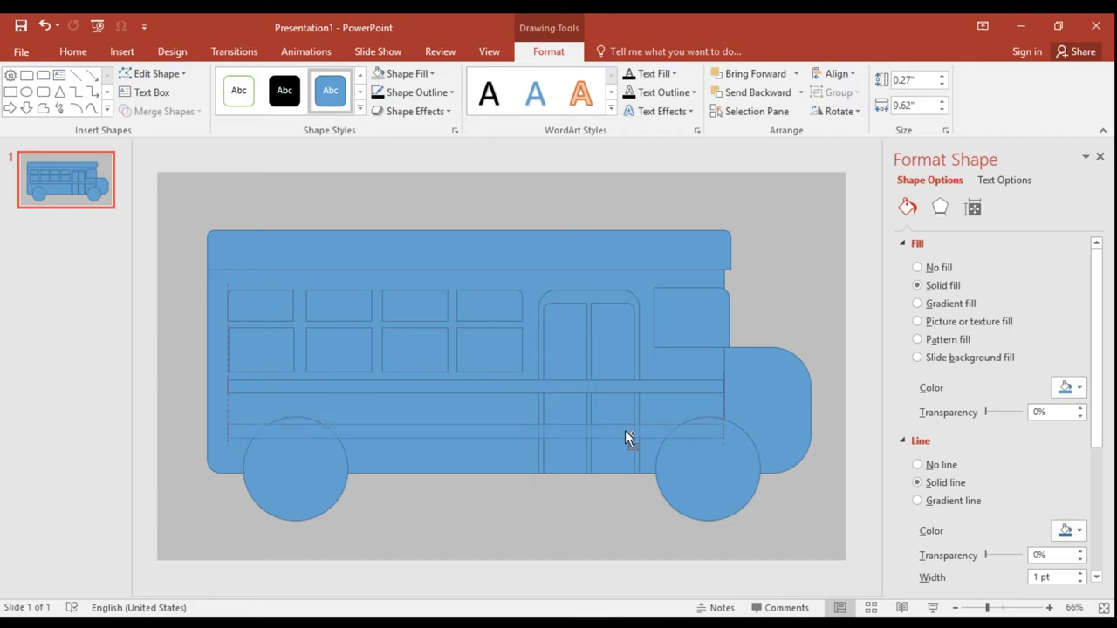
{"action": "left_click_drag", "start_coordinate": [624, 430], "coordinate": [625, 440]}
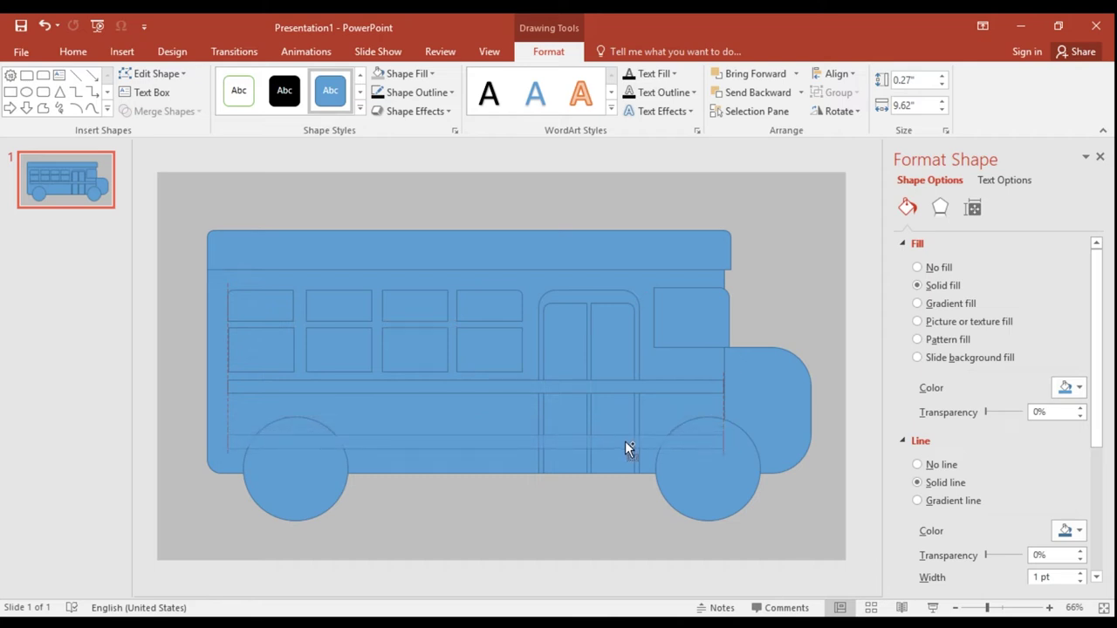
{"action": "left_click_drag", "start_coordinate": [625, 441], "coordinate": [624, 443]}
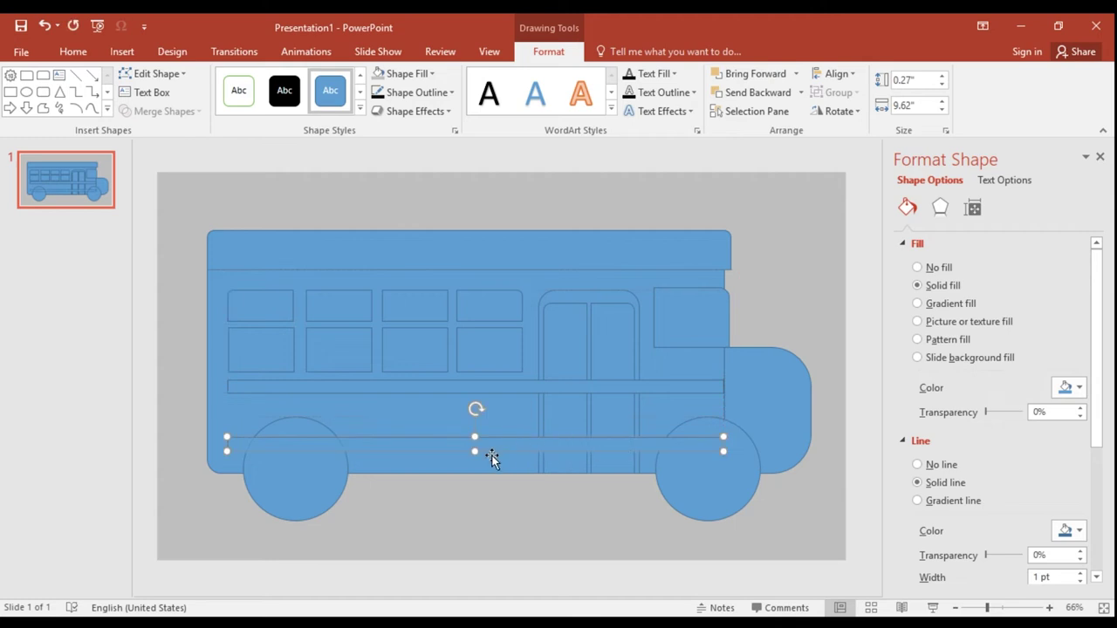
{"action": "left_click_drag", "start_coordinate": [472, 453], "coordinate": [472, 447]}
{"action": "left_click", "coordinate": [747, 94]}
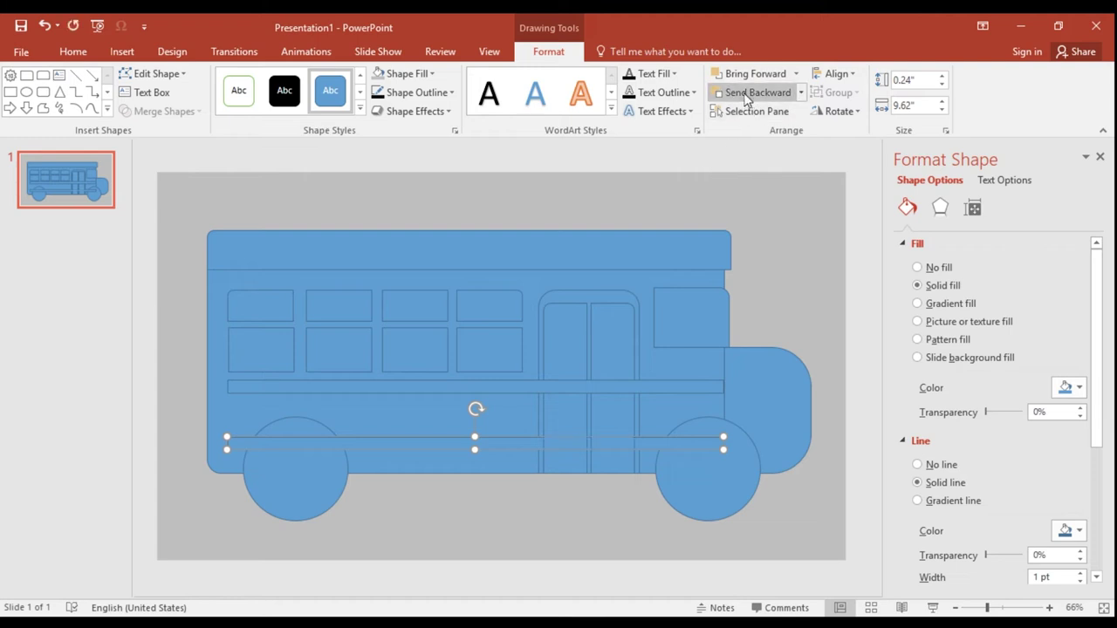
{"action": "left_click", "coordinate": [747, 97]}
{"action": "left_click", "coordinate": [747, 97]}
{"action": "left_click", "coordinate": [747, 98]}
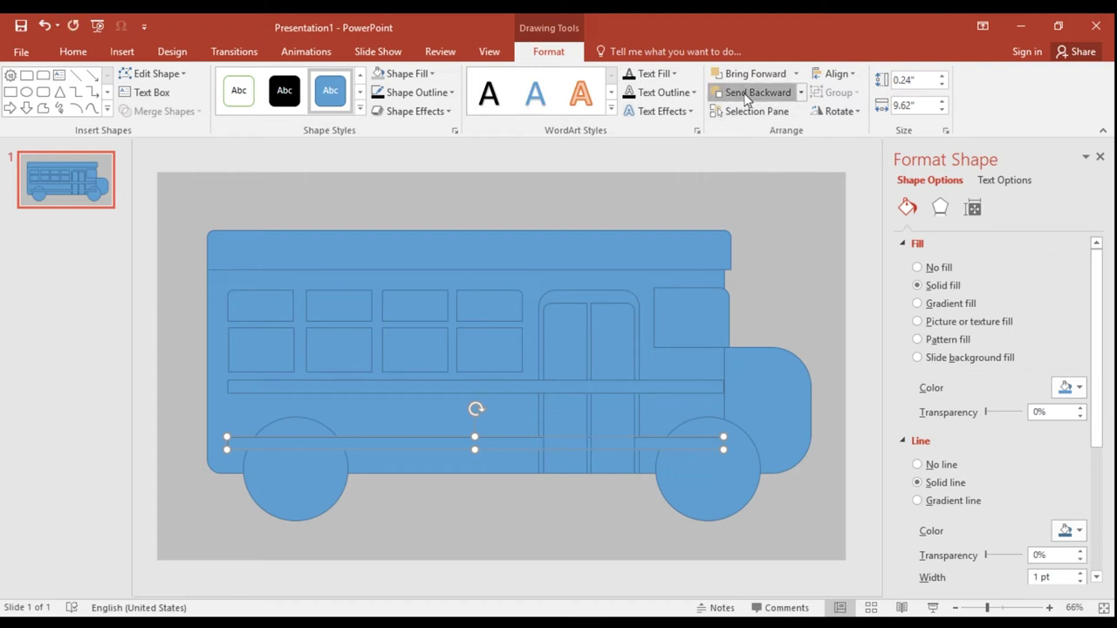
{"action": "left_click", "coordinate": [747, 98]}
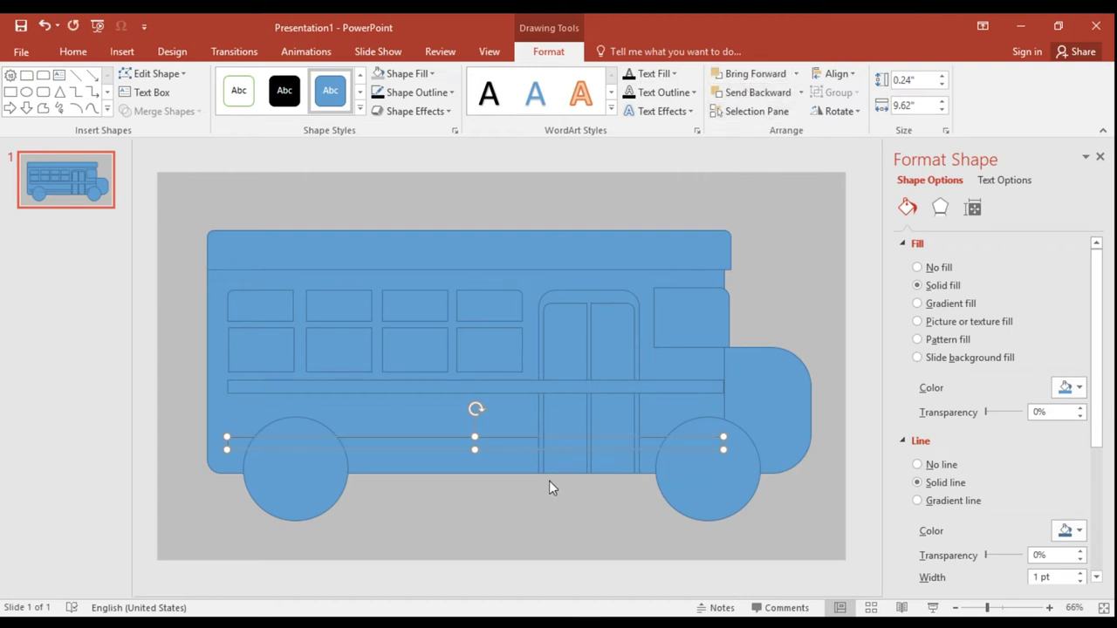
{"action": "left_click", "coordinate": [535, 521]}
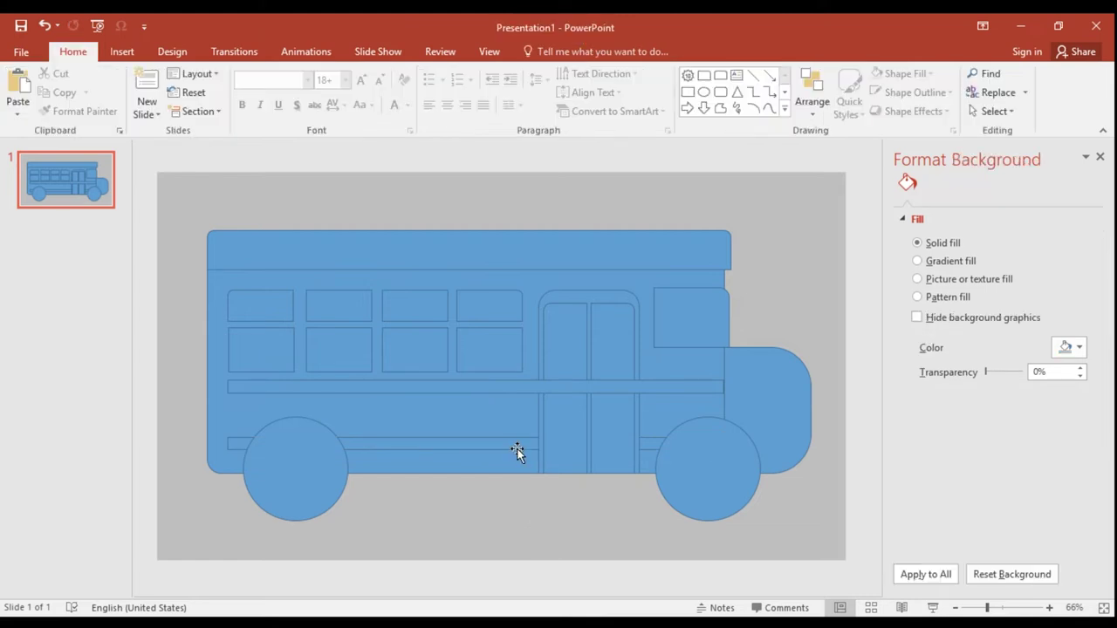
Step: Send the upper stripe back behind the door panels
{"action": "left_click", "coordinate": [519, 387]}
{"action": "left_click", "coordinate": [756, 93]}
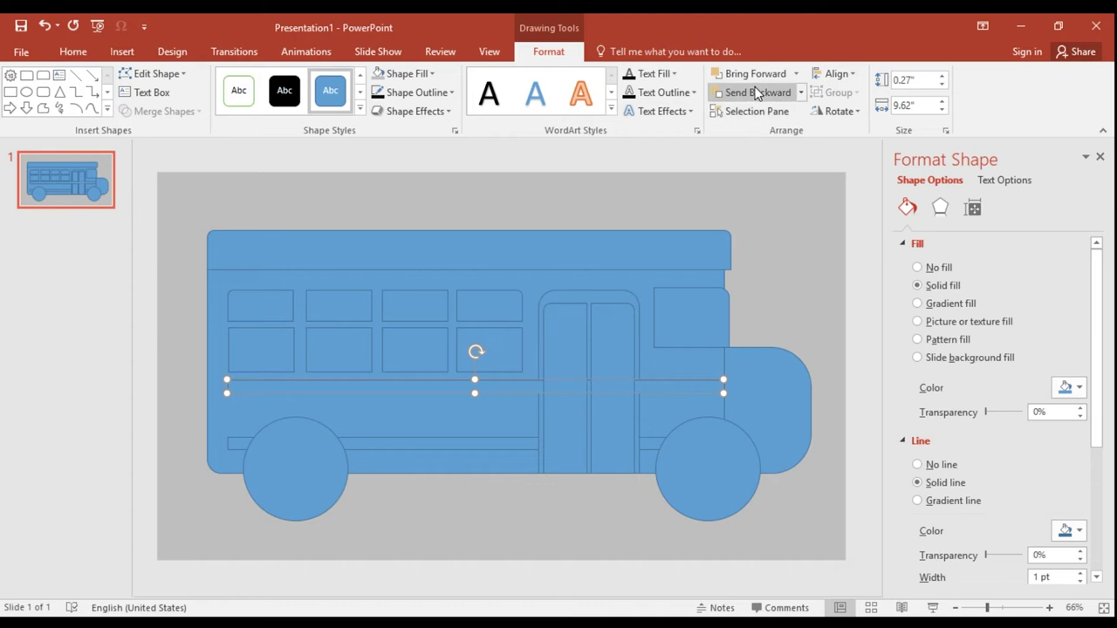
{"action": "left_click", "coordinate": [756, 93]}
{"action": "left_click", "coordinate": [755, 92]}
{"action": "left_click", "coordinate": [510, 502]}
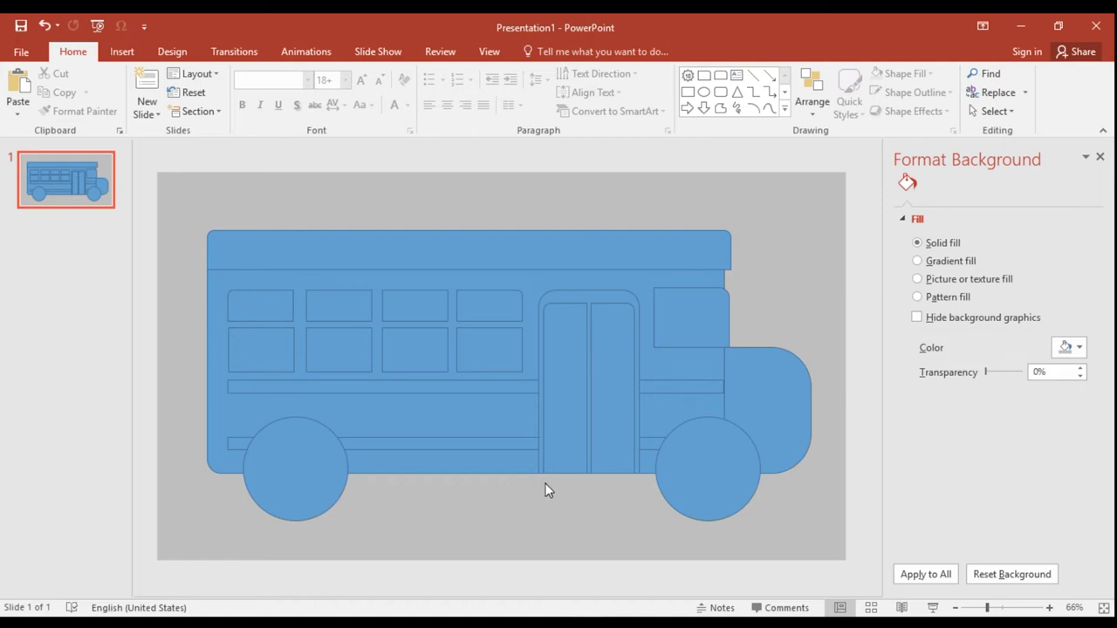
{"action": "left_click", "coordinate": [755, 383]}
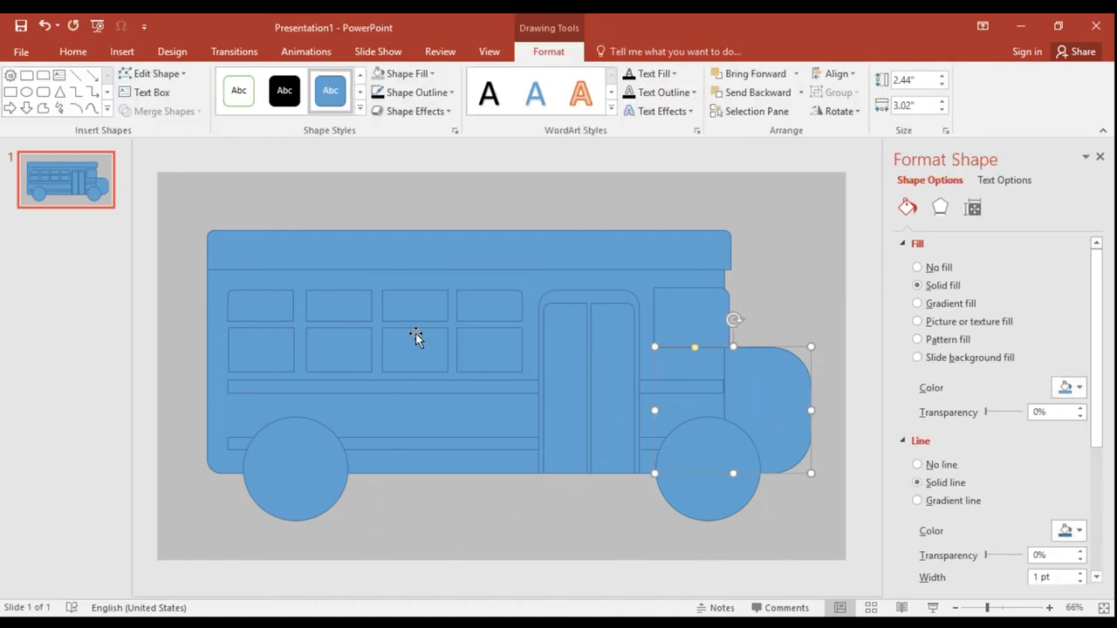
Step: Select every bus shape and fill it Gold, Accent 4, Darker 25%
{"action": "left_click", "coordinate": [407, 253]}
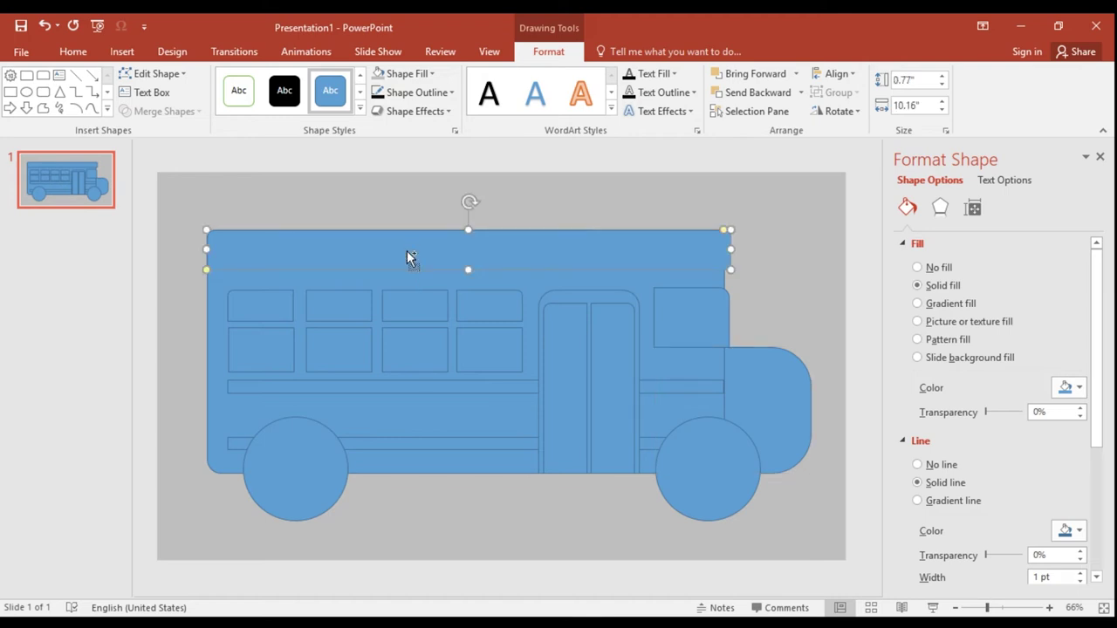
{"action": "key", "text": "ctrl+a"}
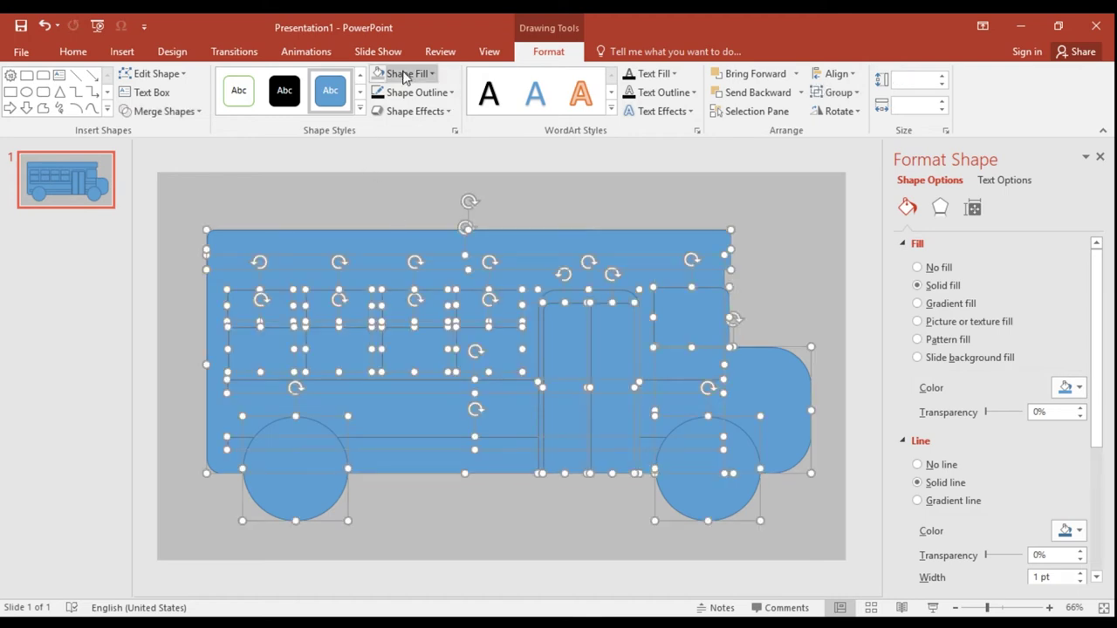
{"action": "left_click", "coordinate": [406, 74]}
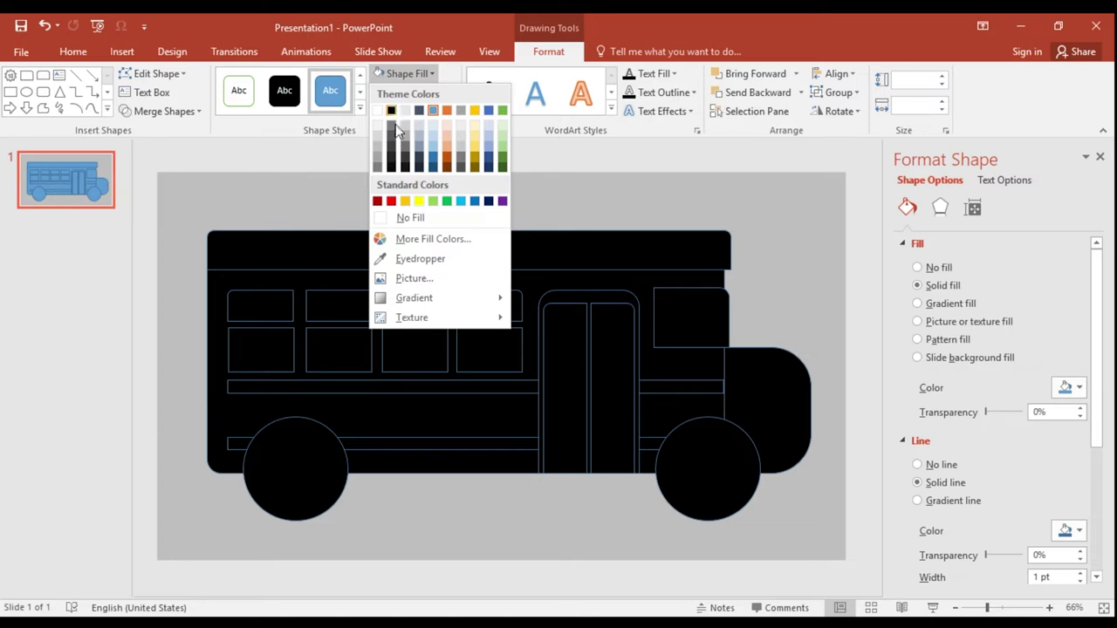
{"action": "left_click", "coordinate": [476, 160]}
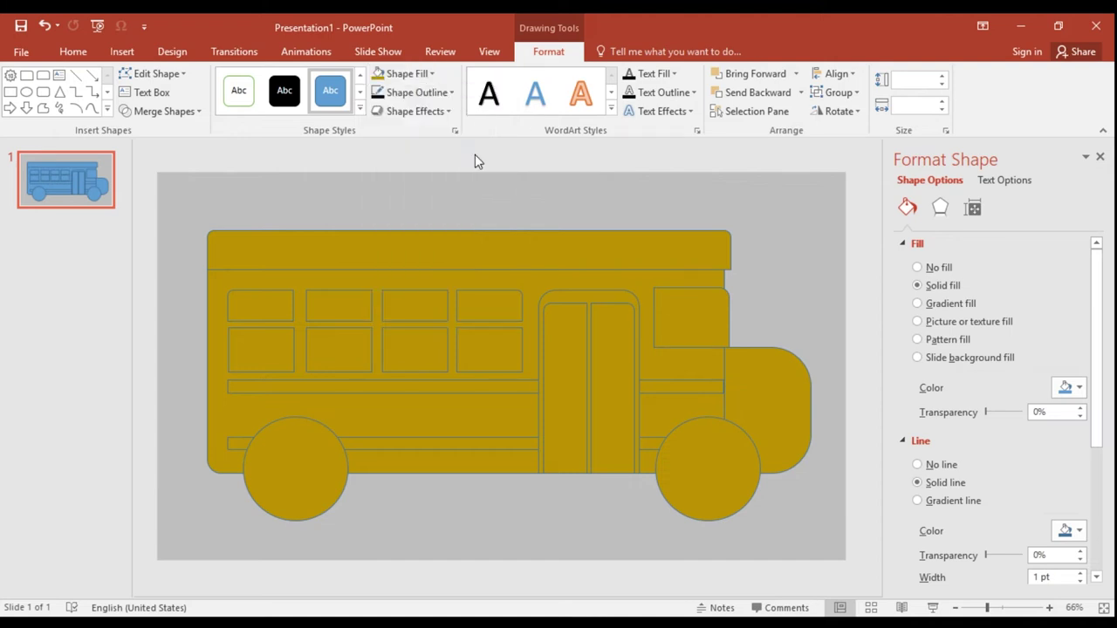
Step: Give all outlines a 1½ pt weight and reapply the Gold, Accent 4, Darker 25% fill
{"action": "left_click", "coordinate": [417, 92]}
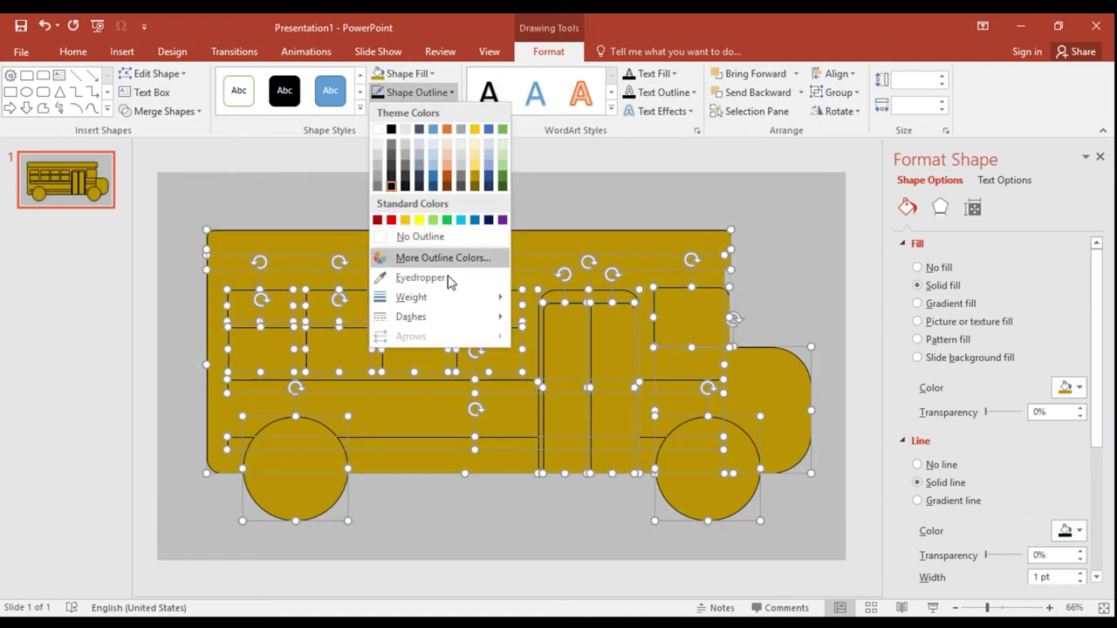
{"action": "mouse_move", "coordinate": [448, 297]}
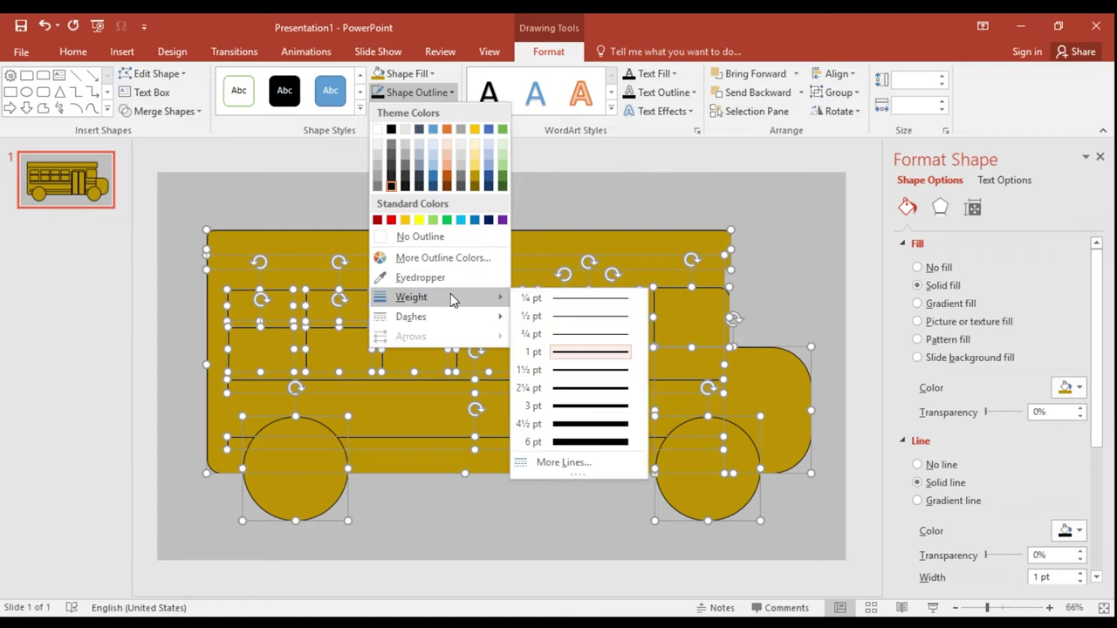
{"action": "left_click", "coordinate": [564, 375]}
{"action": "left_click", "coordinate": [401, 74]}
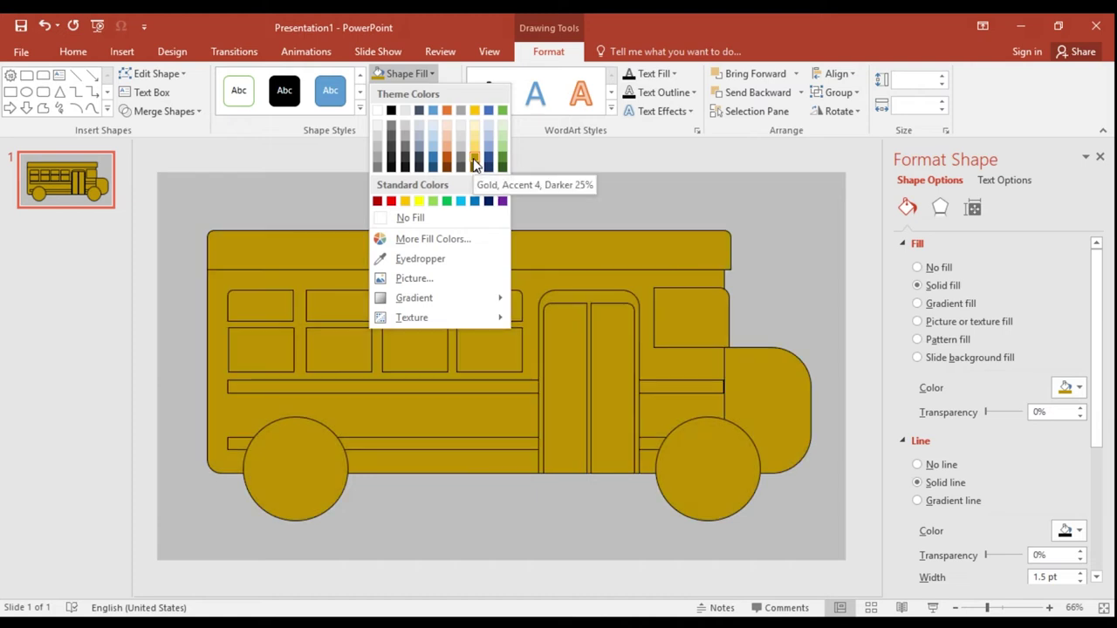
{"action": "left_click", "coordinate": [475, 163]}
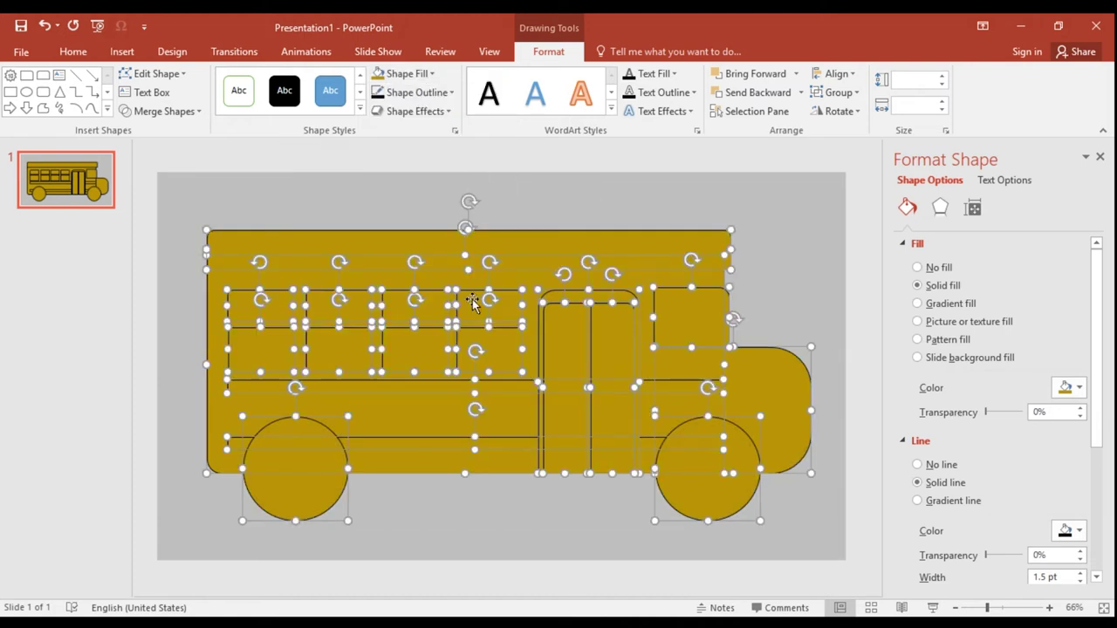
Step: Fill all eight side windows, both door panels and the cab window light blue
{"action": "left_click", "coordinate": [470, 503]}
{"action": "left_click", "coordinate": [281, 306]}
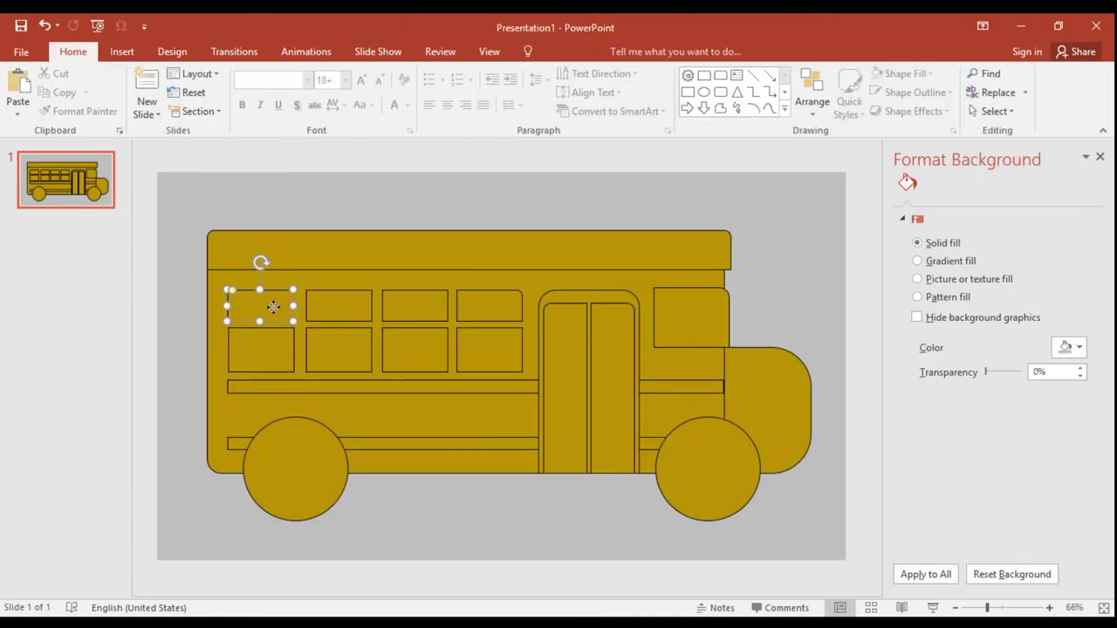
{"action": "left_click", "coordinate": [269, 350], "text": "shift"}
{"action": "left_click", "coordinate": [321, 347], "text": "shift"}
{"action": "left_click", "coordinate": [331, 307], "text": "shift"}
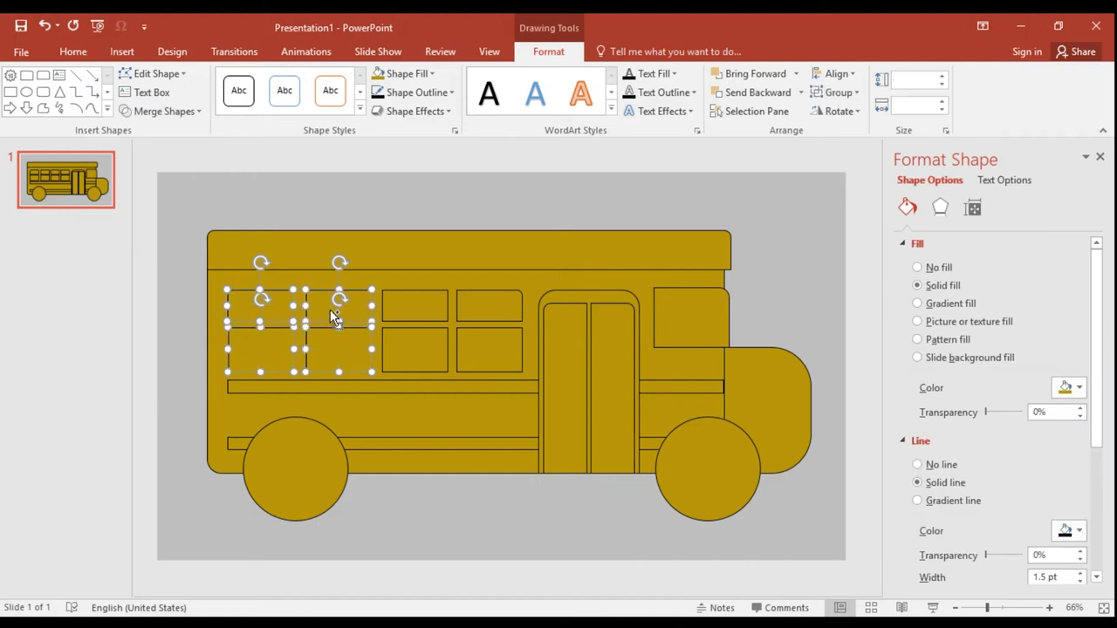
{"action": "left_click", "coordinate": [404, 302], "text": "shift"}
{"action": "left_click", "coordinate": [406, 349], "text": "shift"}
{"action": "left_click", "coordinate": [491, 349], "text": "shift"}
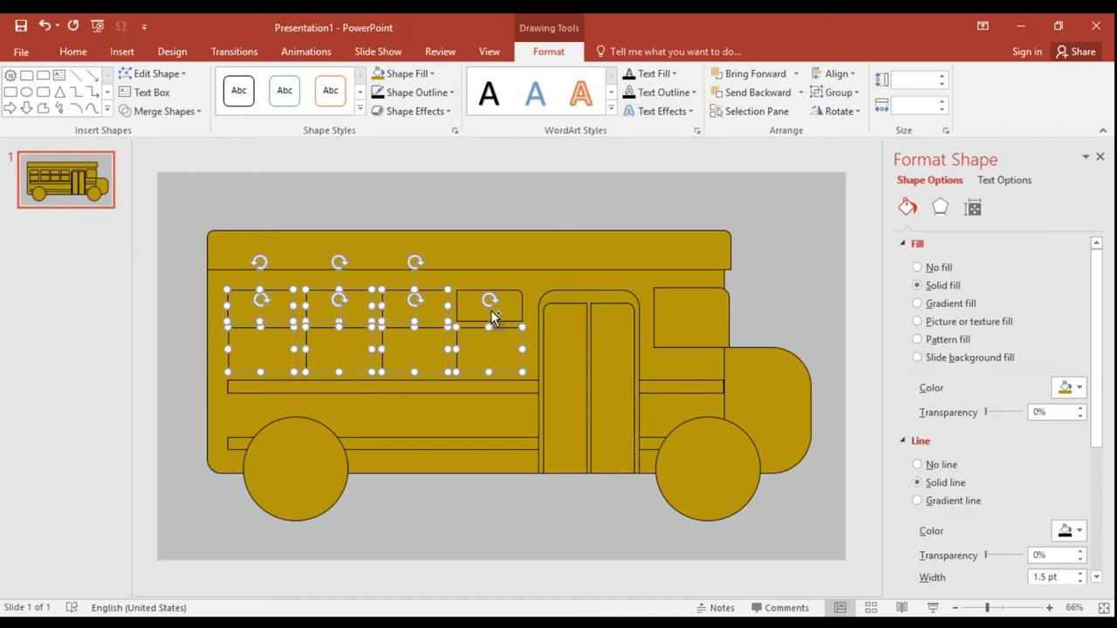
{"action": "left_click", "coordinate": [489, 310], "text": "shift"}
{"action": "left_click", "coordinate": [564, 336], "text": "shift"}
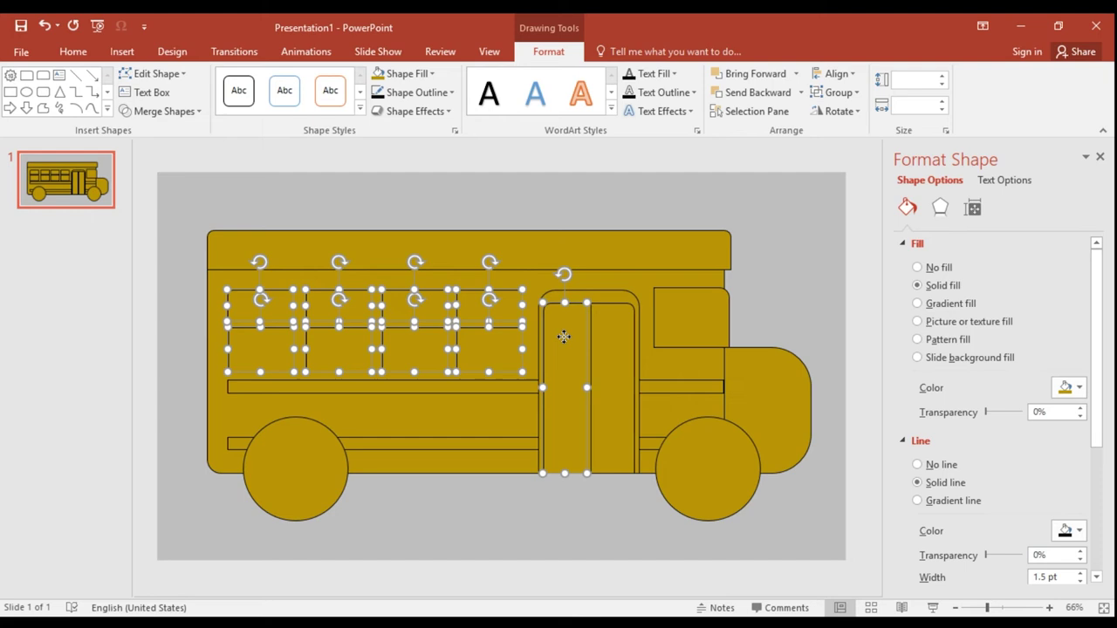
{"action": "left_click", "coordinate": [614, 343], "text": "shift"}
{"action": "left_click", "coordinate": [675, 320], "text": "shift"}
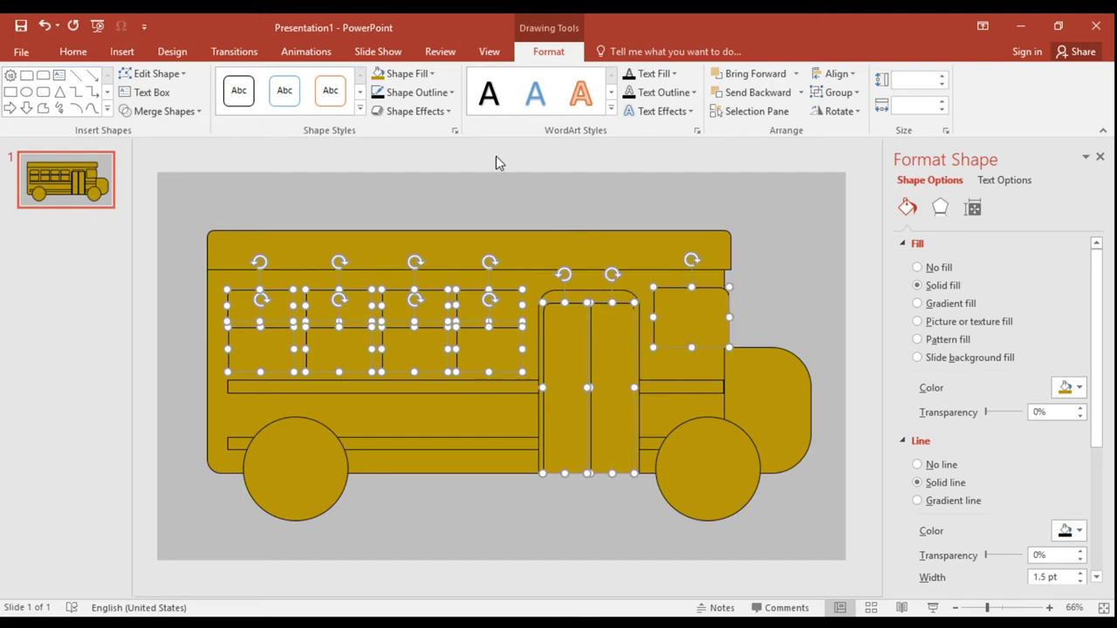
{"action": "left_click", "coordinate": [409, 73]}
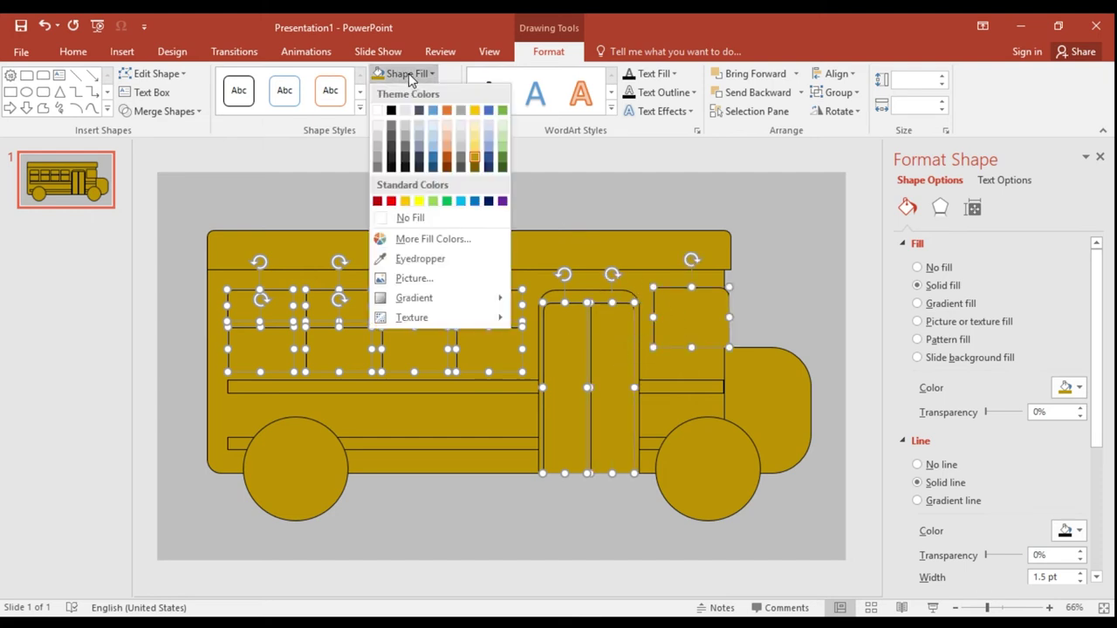
{"action": "left_click", "coordinate": [431, 141]}
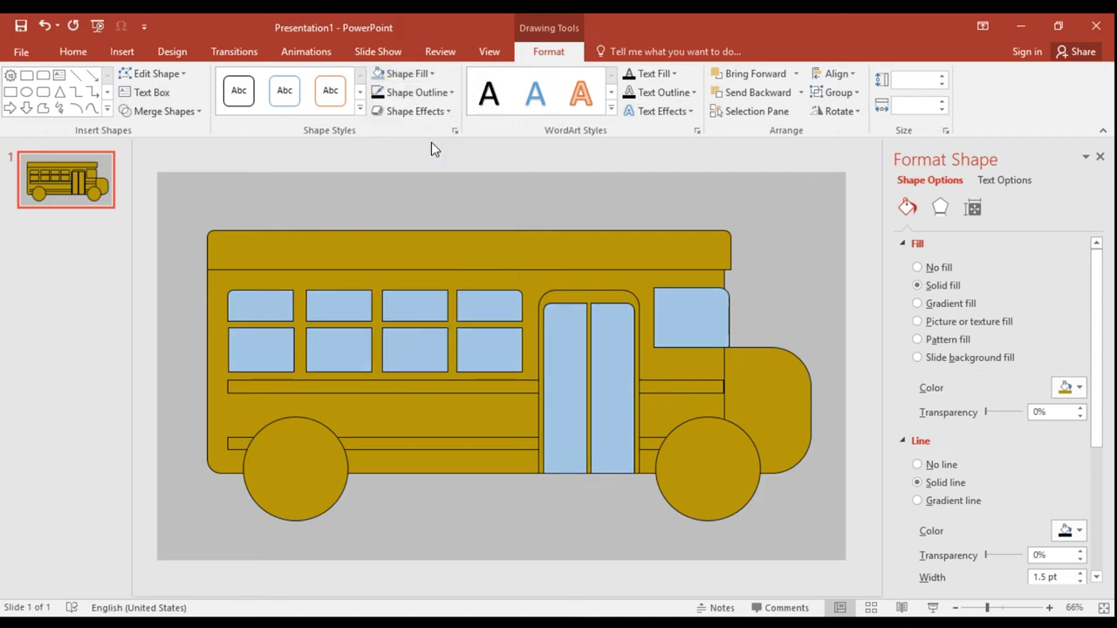
Step: Apply the Relaxed Inset bevel to the selected windows, door panels and cab window
{"action": "left_click", "coordinate": [424, 114]}
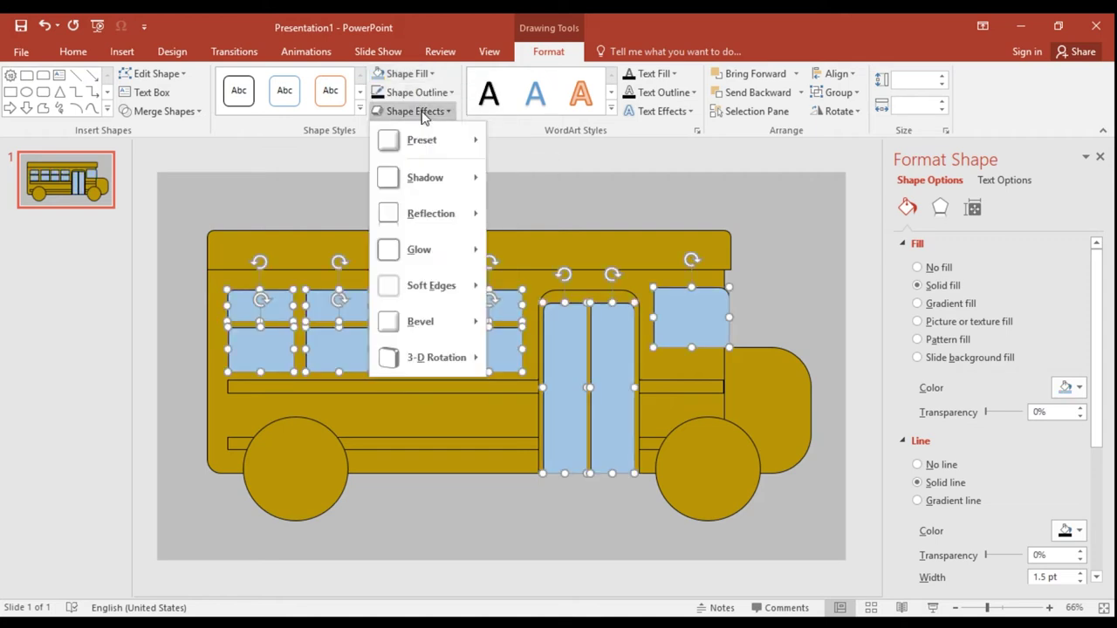
{"action": "mouse_move", "coordinate": [431, 321]}
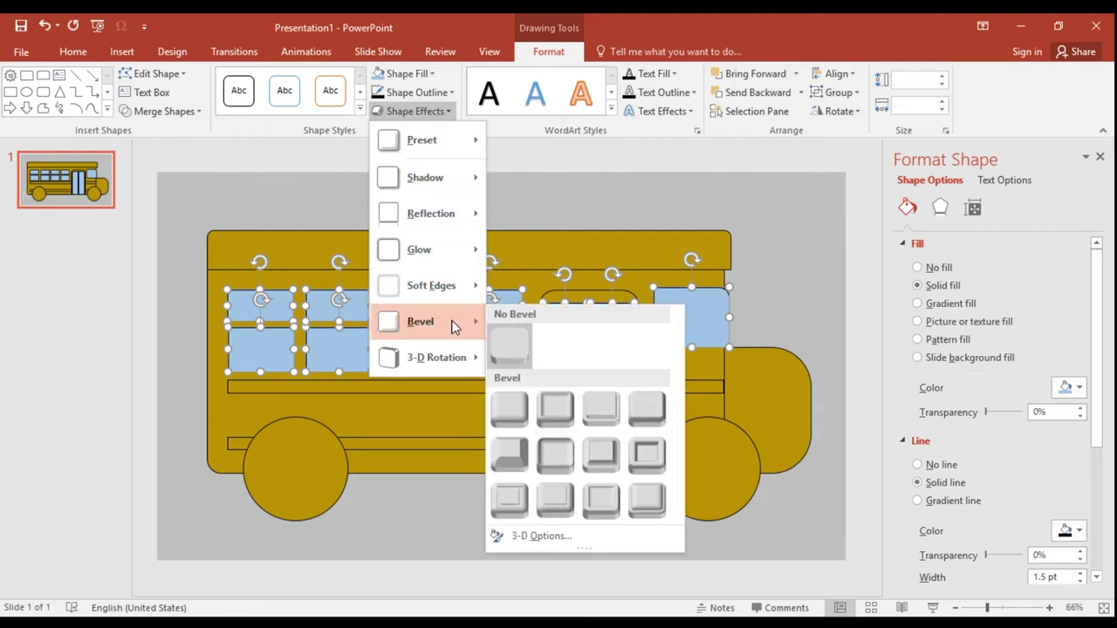
{"action": "left_click", "coordinate": [540, 409]}
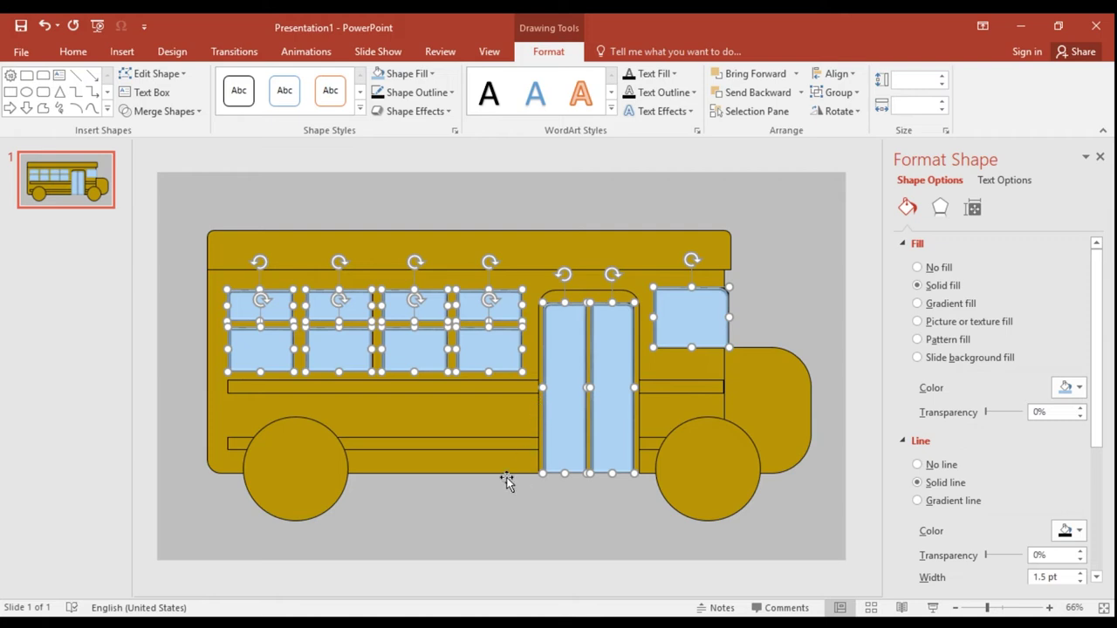
{"action": "left_click", "coordinate": [511, 530]}
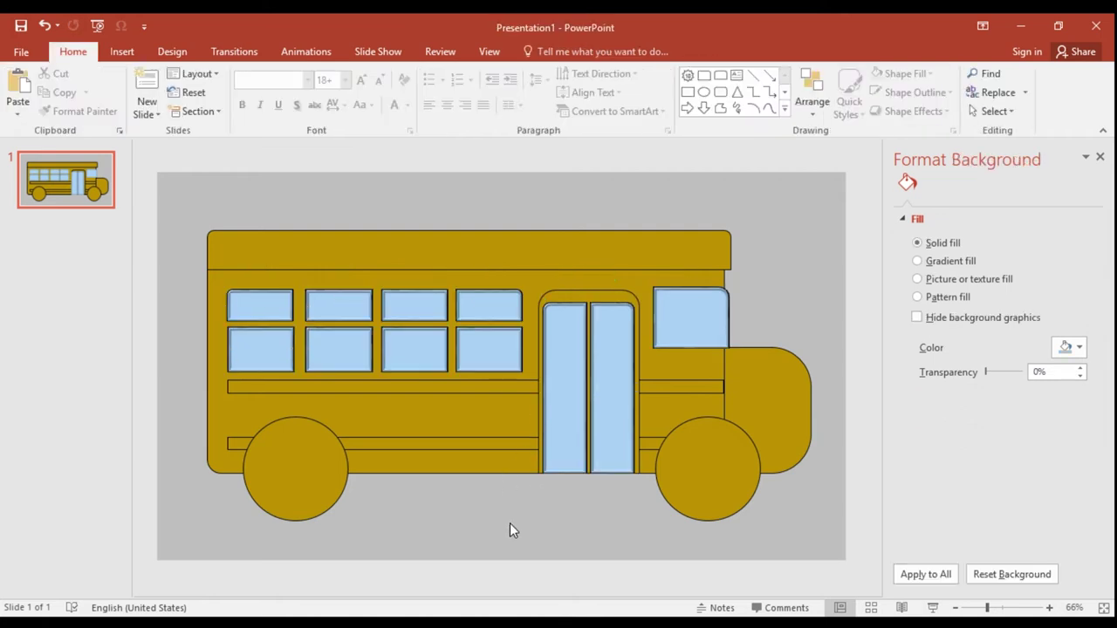
Step: Fill both trim stripes and both wheels with Black
{"action": "left_click", "coordinate": [456, 402]}
{"action": "left_click", "coordinate": [453, 439], "text": "shift"}
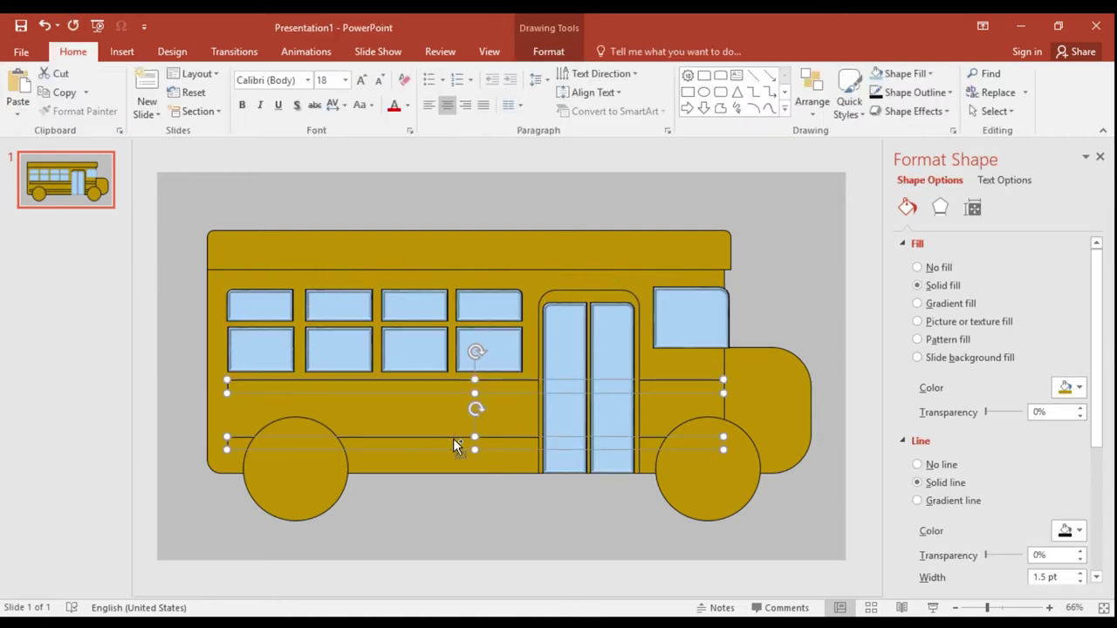
{"action": "left_click", "coordinate": [320, 469], "text": "shift"}
{"action": "left_click", "coordinate": [723, 488], "text": "shift"}
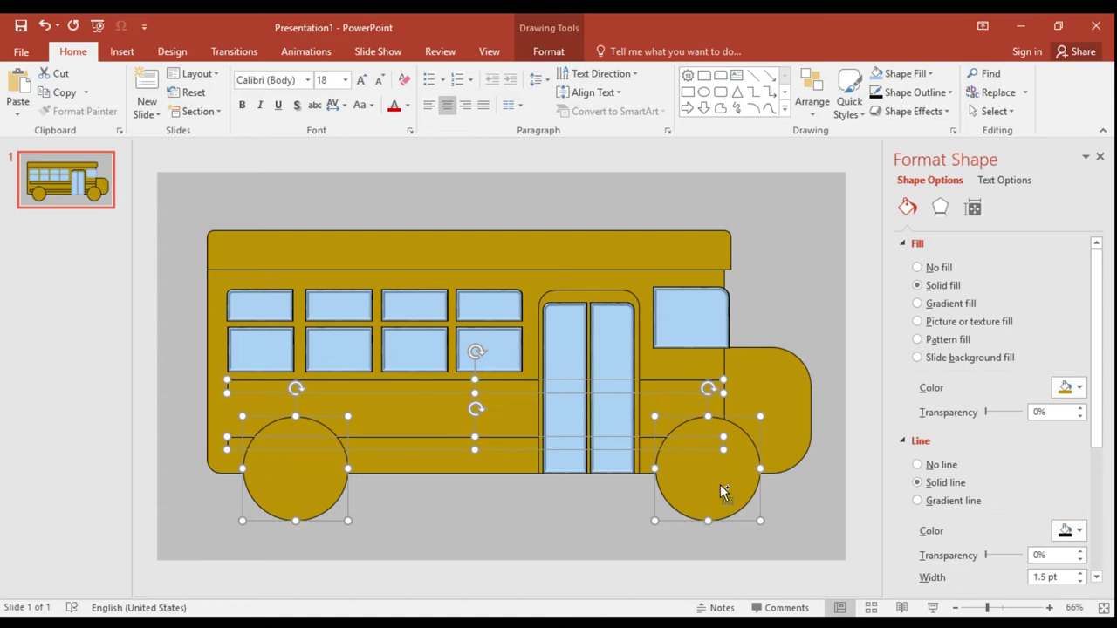
{"action": "left_click", "coordinate": [549, 56]}
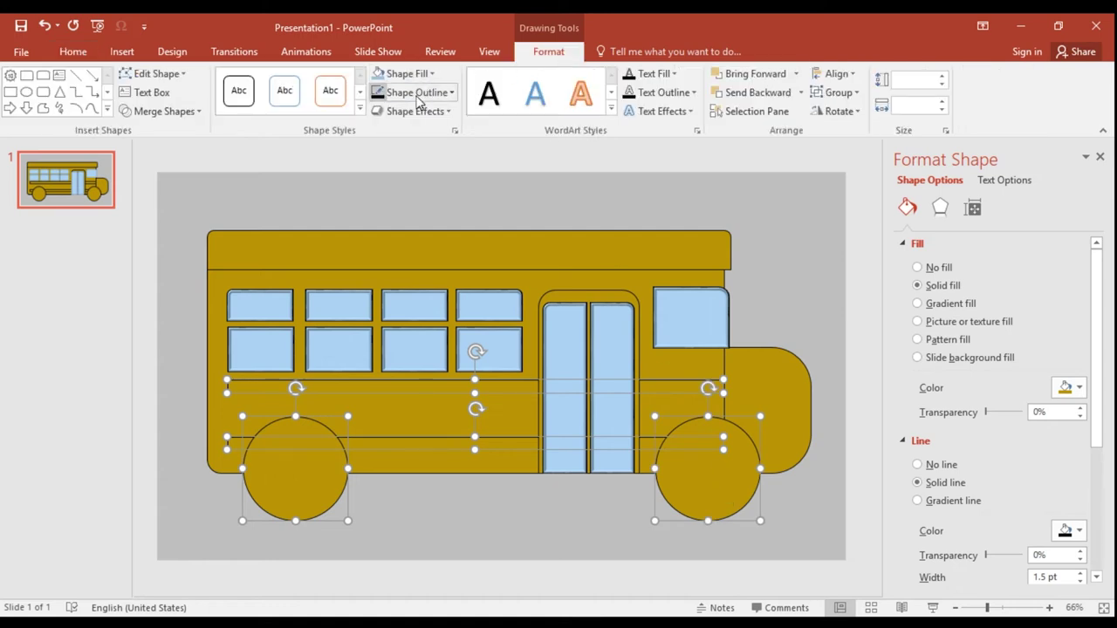
{"action": "left_click", "coordinate": [407, 74]}
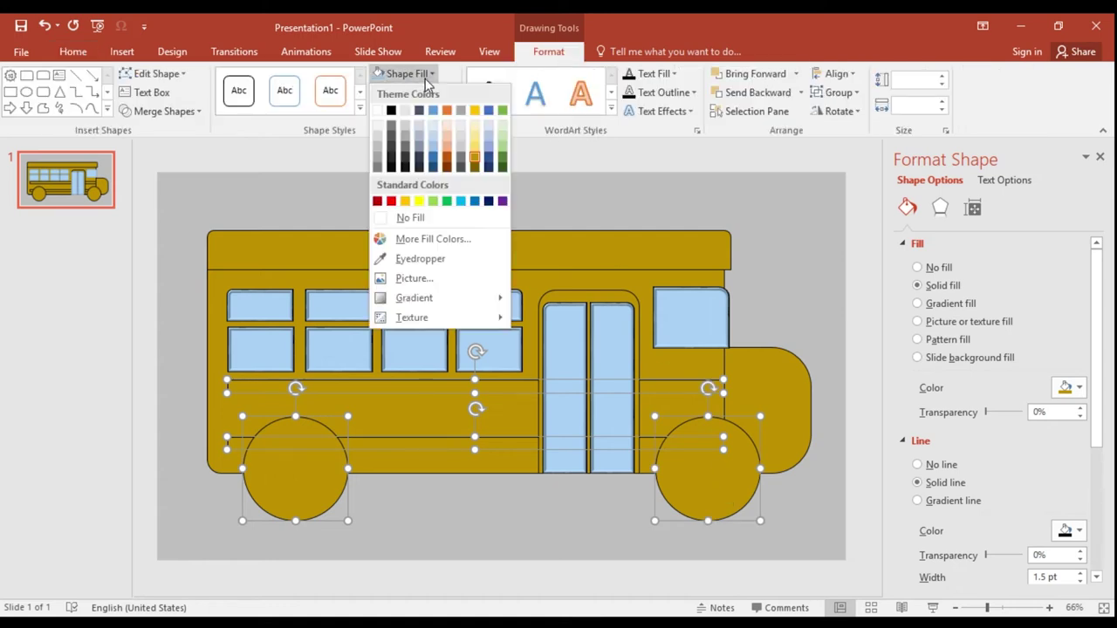
{"action": "left_click", "coordinate": [394, 115]}
Step: Set the roof rectangle's outline weight to 4½ pt
{"action": "left_click", "coordinate": [422, 242]}
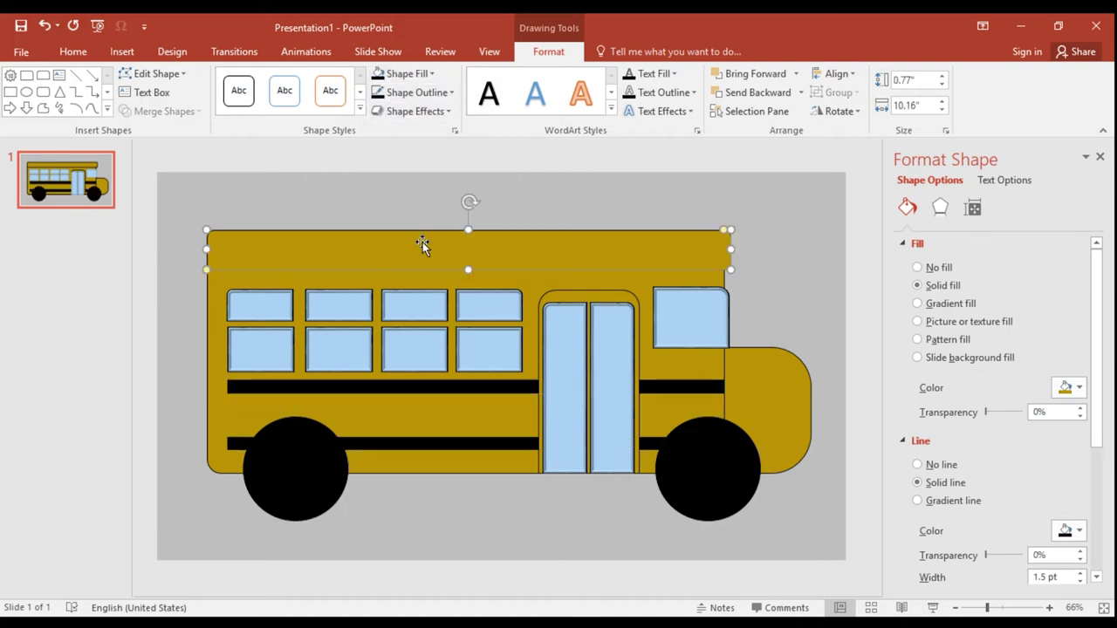
{"action": "left_click", "coordinate": [419, 93]}
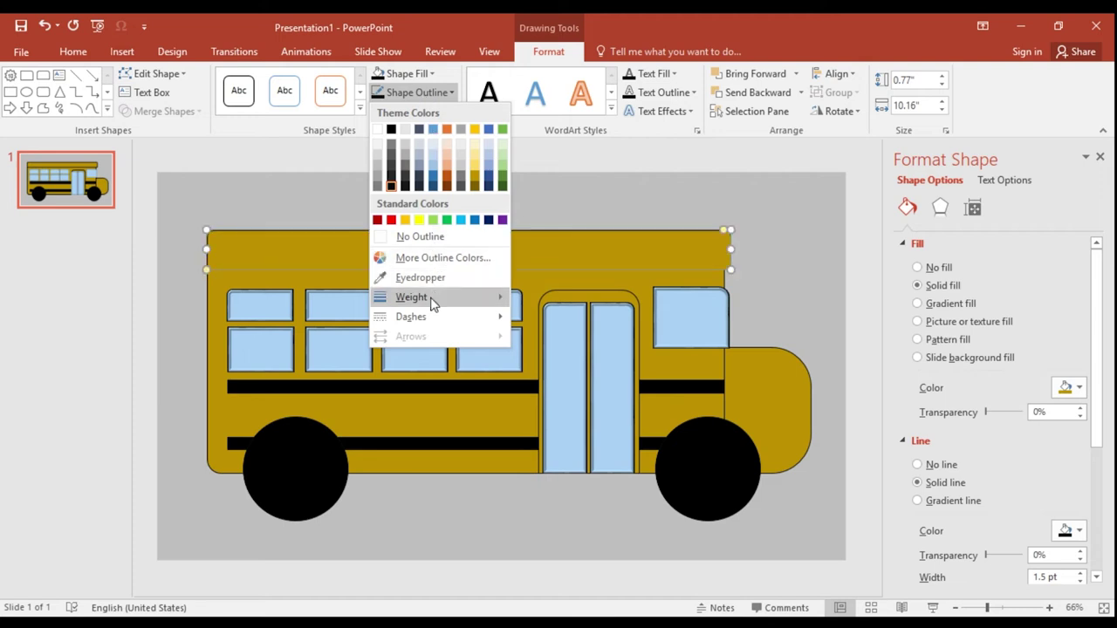
{"action": "mouse_move", "coordinate": [434, 302]}
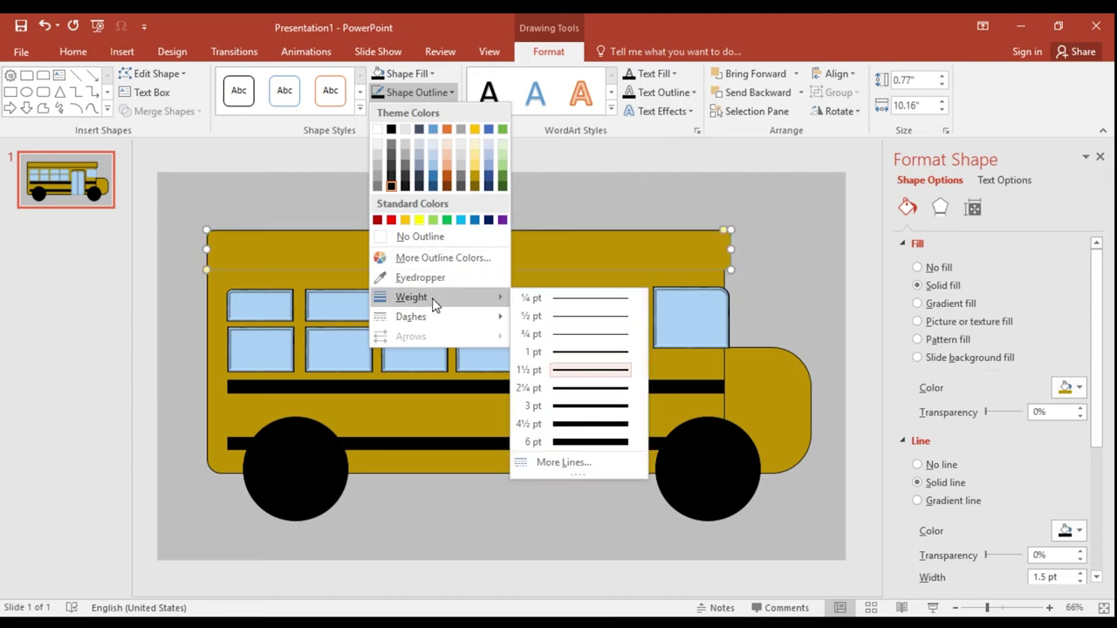
{"action": "left_click", "coordinate": [576, 423]}
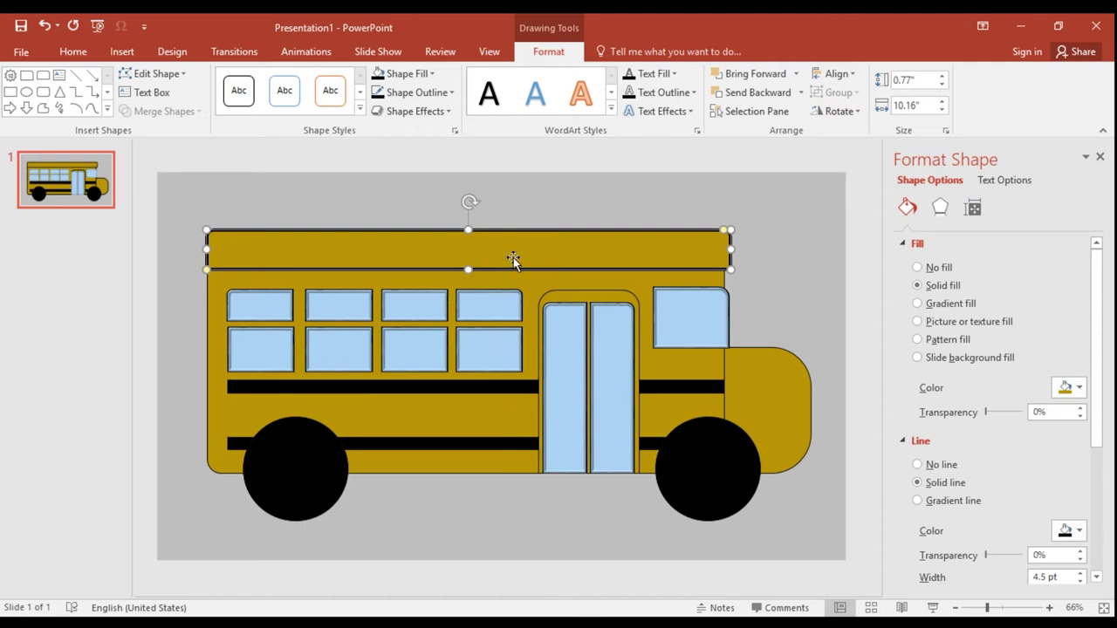
{"action": "left_click", "coordinate": [783, 297]}
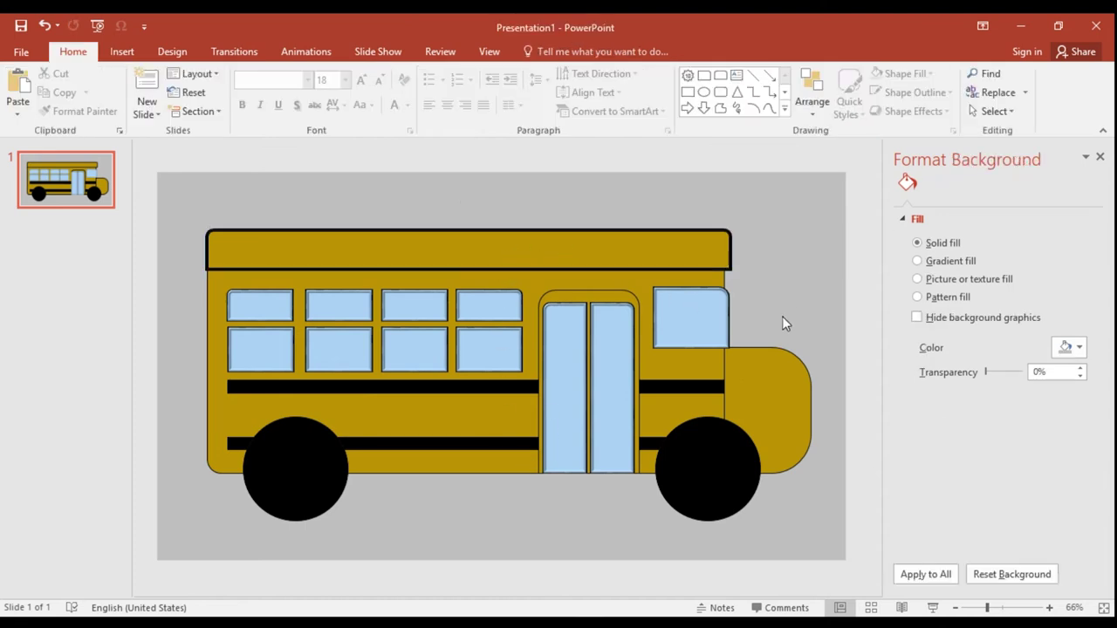
Step: Copy the roof rectangle and resize the copy into a small 0.5"-tall piece
{"action": "left_click", "coordinate": [365, 256]}
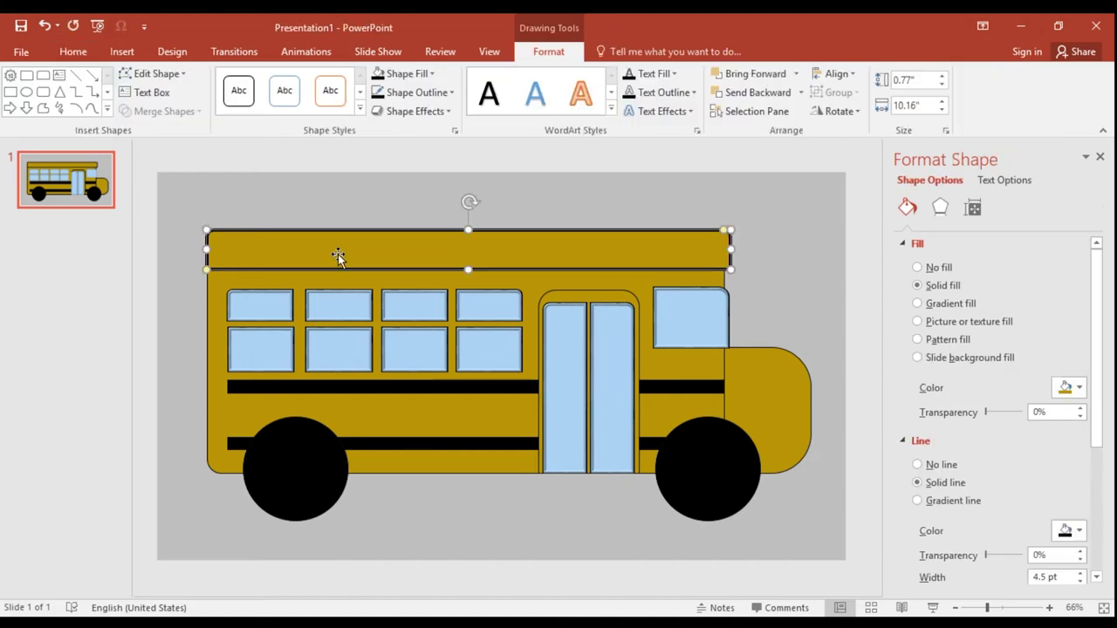
{"action": "left_click_drag", "start_coordinate": [309, 253], "coordinate": [329, 254]}
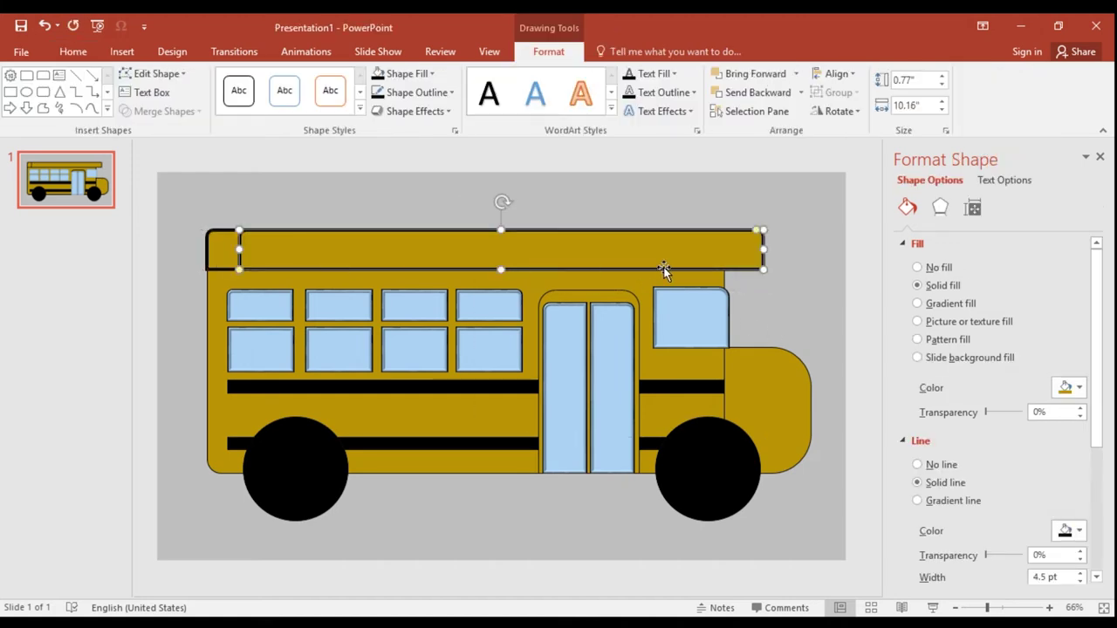
{"action": "left_click_drag", "start_coordinate": [764, 251], "coordinate": [404, 250]}
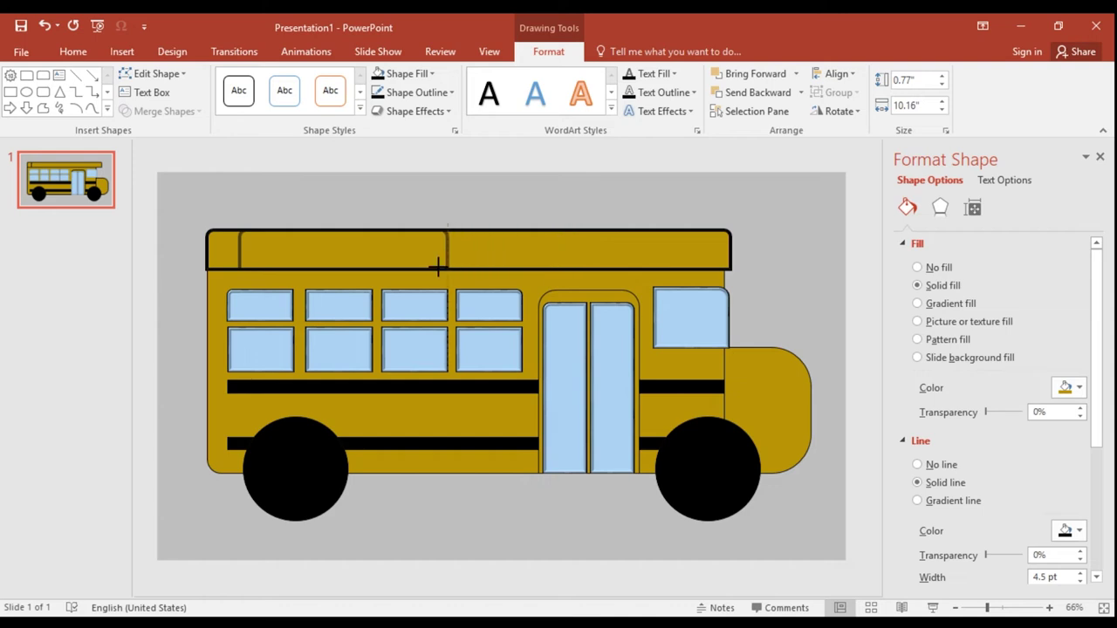
{"action": "left_click_drag", "start_coordinate": [322, 269], "coordinate": [326, 242]}
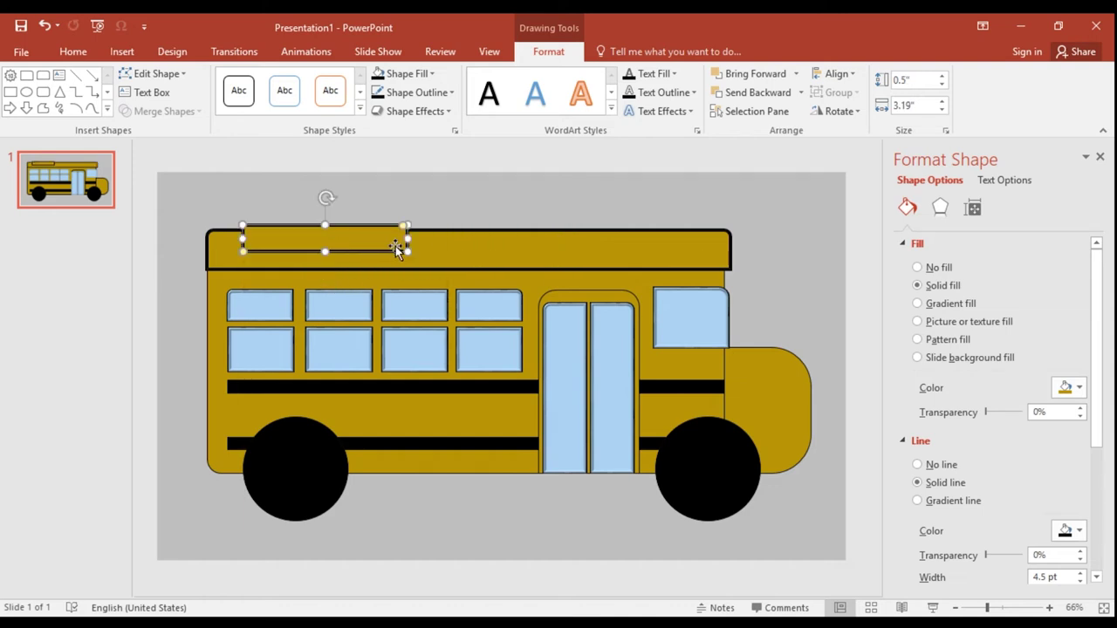
{"action": "left_click_drag", "start_coordinate": [407, 239], "coordinate": [362, 236]}
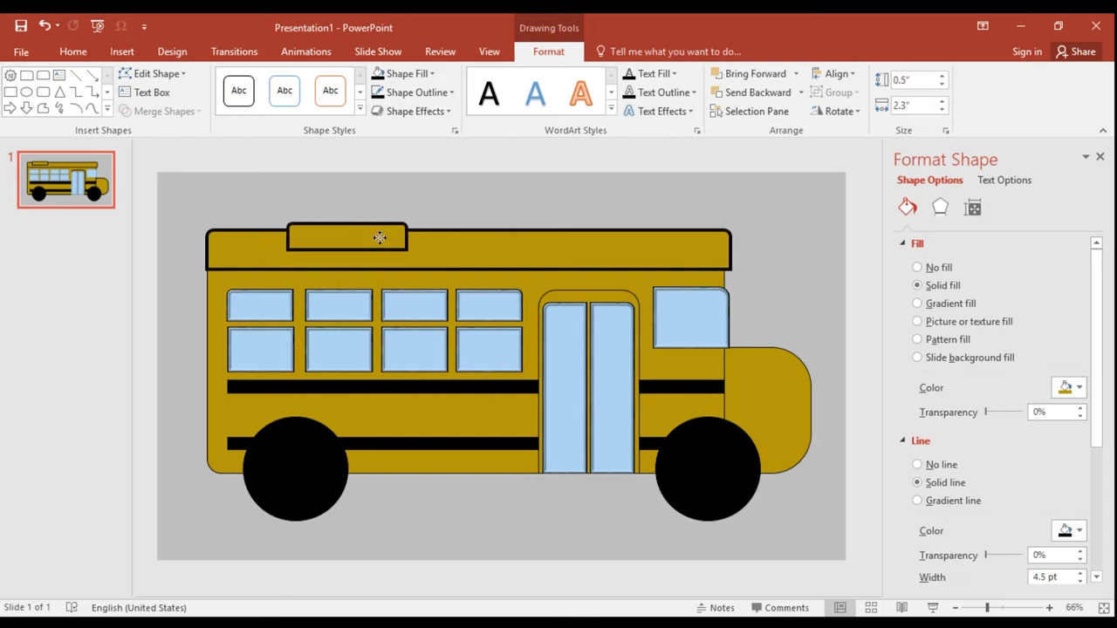
{"action": "left_click_drag", "start_coordinate": [370, 238], "coordinate": [379, 238]}
Step: Give the small roof piece a thin black 0.25 pt outline
{"action": "left_click", "coordinate": [408, 92]}
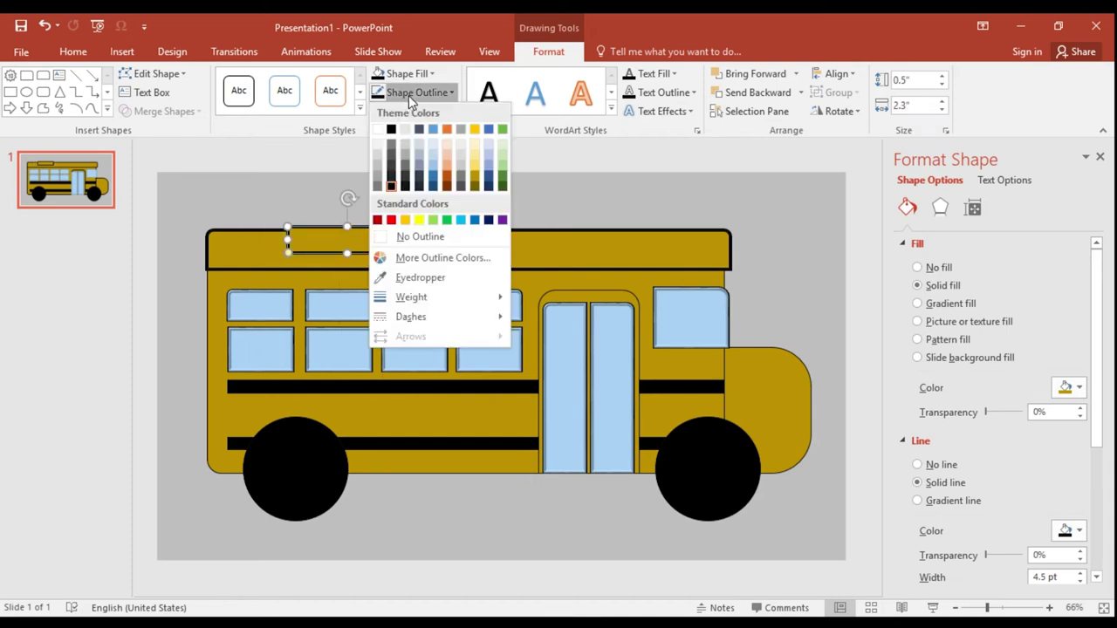
{"action": "left_click", "coordinate": [413, 237]}
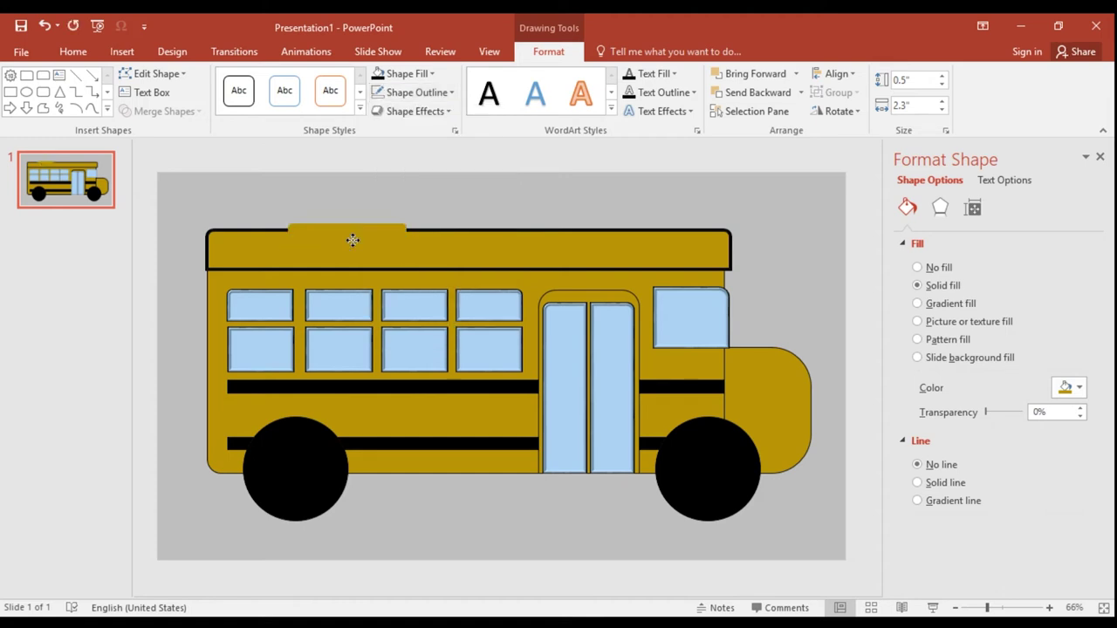
{"action": "left_click", "coordinate": [409, 92]}
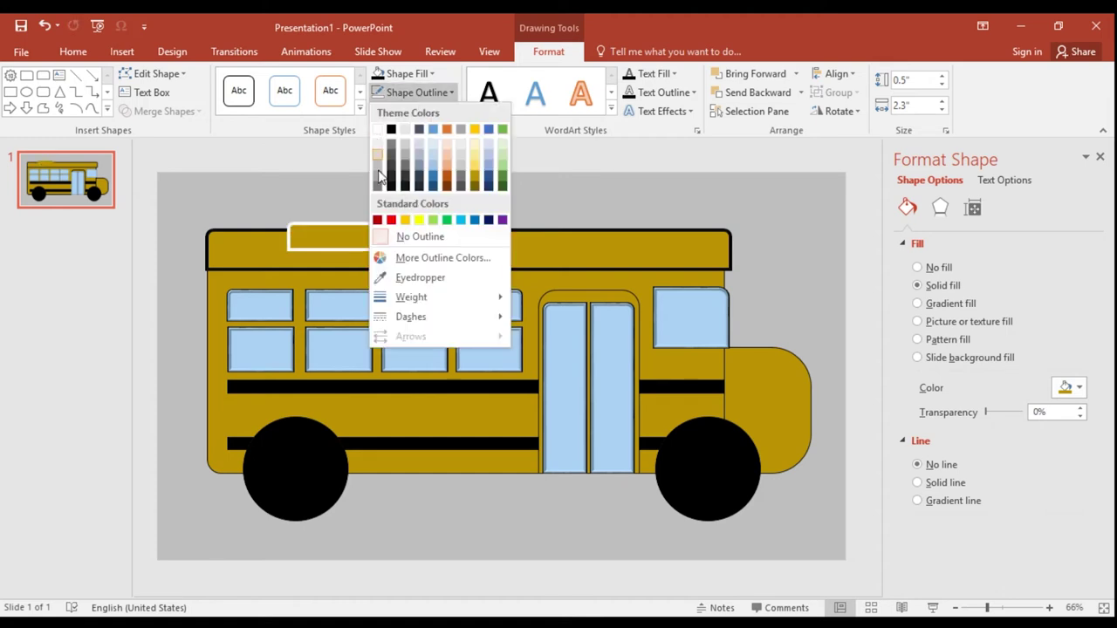
{"action": "left_click", "coordinate": [391, 130]}
{"action": "left_click", "coordinate": [408, 93]}
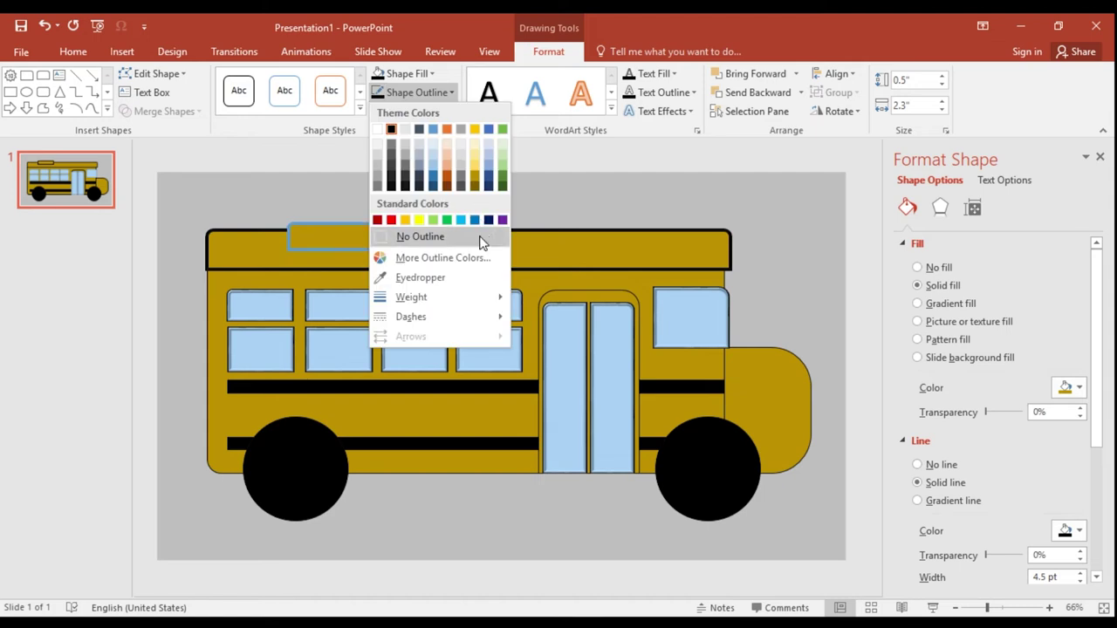
{"action": "mouse_move", "coordinate": [480, 297]}
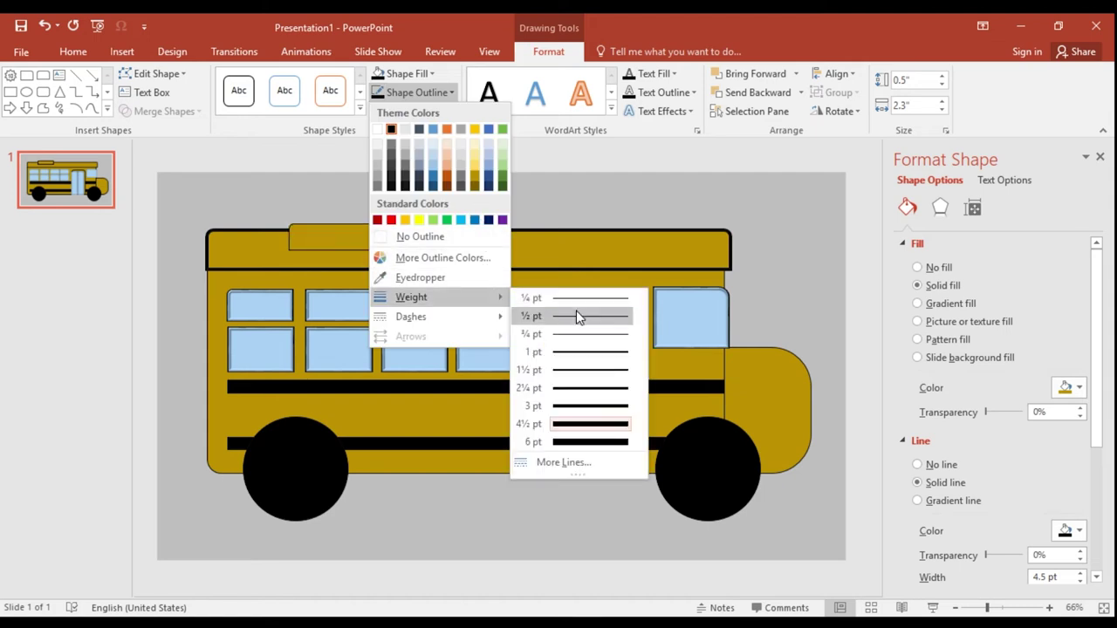
{"action": "left_click", "coordinate": [577, 300]}
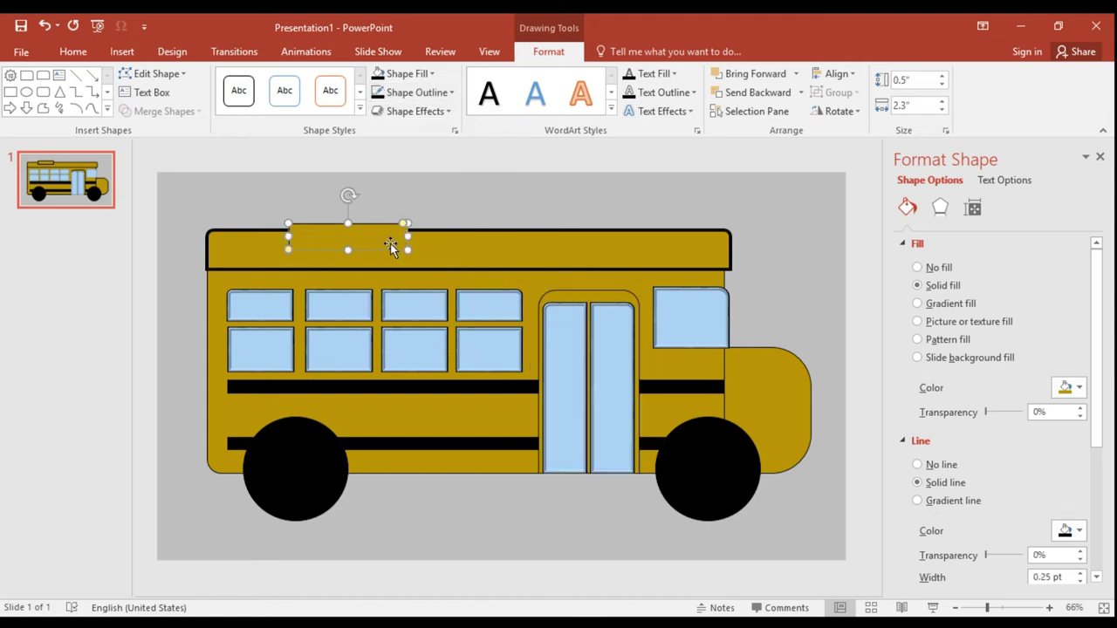
Step: Duplicate the piece toward the roof's right side and send both pieces behind the roof
{"action": "left_click_drag", "start_coordinate": [372, 236], "coordinate": [590, 224]}
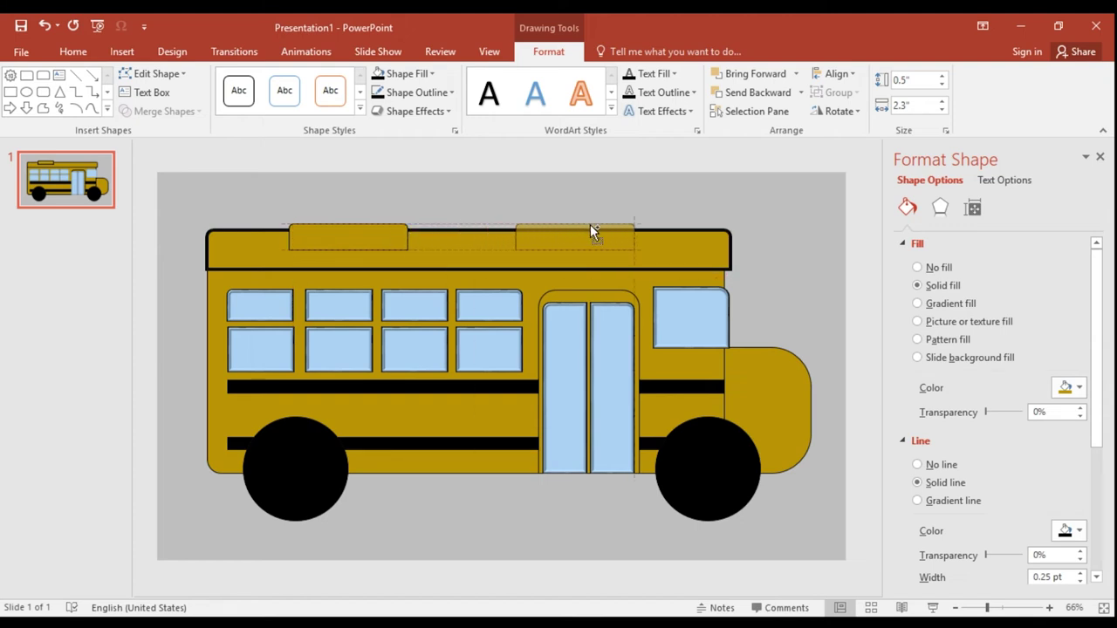
{"action": "left_click_drag", "start_coordinate": [590, 224], "coordinate": [584, 226]}
{"action": "left_click", "coordinate": [384, 233], "text": "shift"}
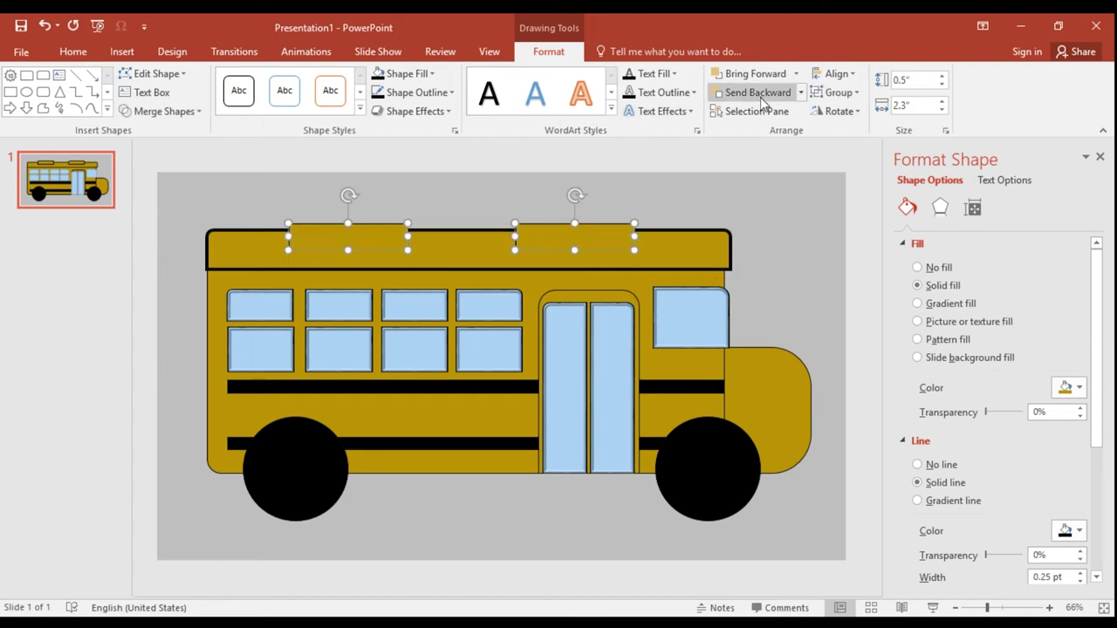
{"action": "left_click", "coordinate": [761, 102]}
{"action": "left_click", "coordinate": [757, 101]}
{"action": "left_click", "coordinate": [755, 101]}
{"action": "left_click", "coordinate": [751, 95]}
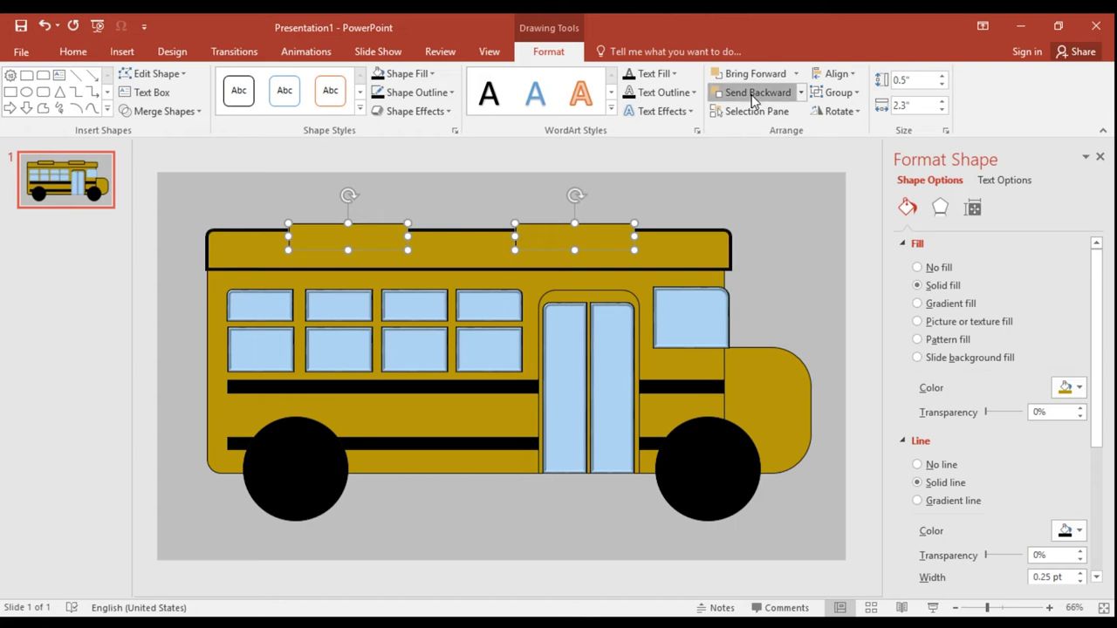
{"action": "left_click", "coordinate": [717, 199]}
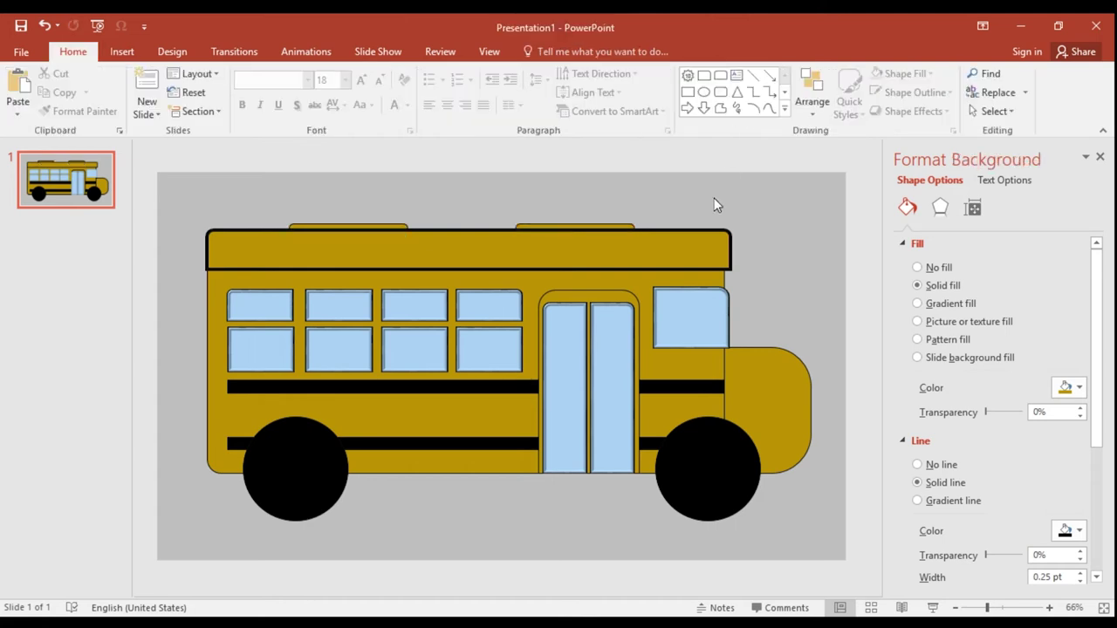
{"action": "left_click", "coordinate": [399, 224]}
{"action": "left_click", "coordinate": [560, 225], "text": "shift"}
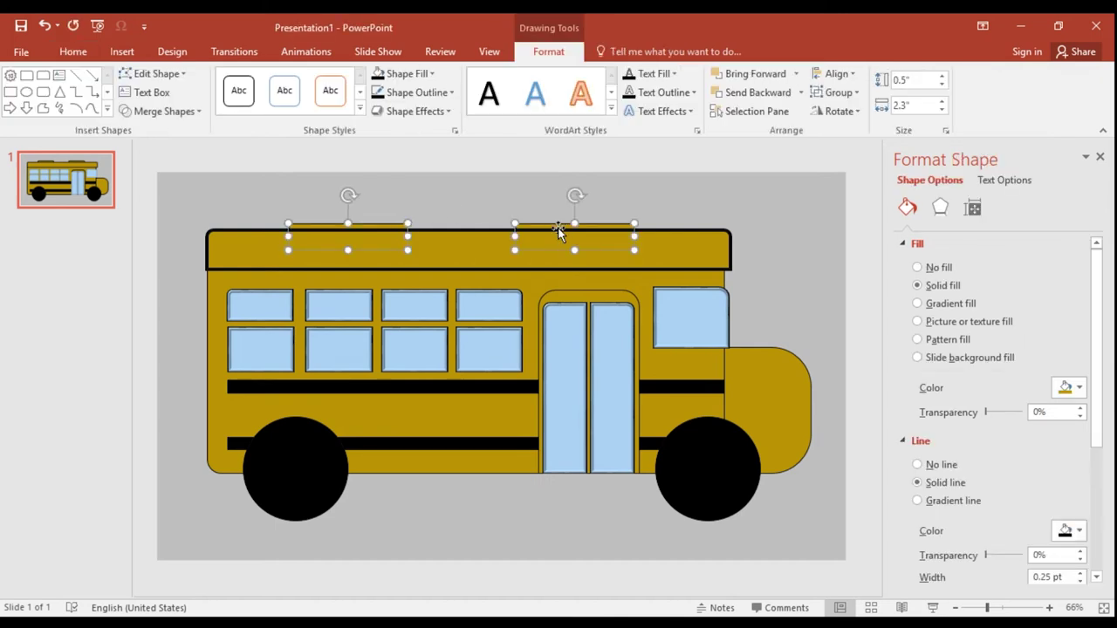
{"action": "left_click", "coordinate": [700, 197]}
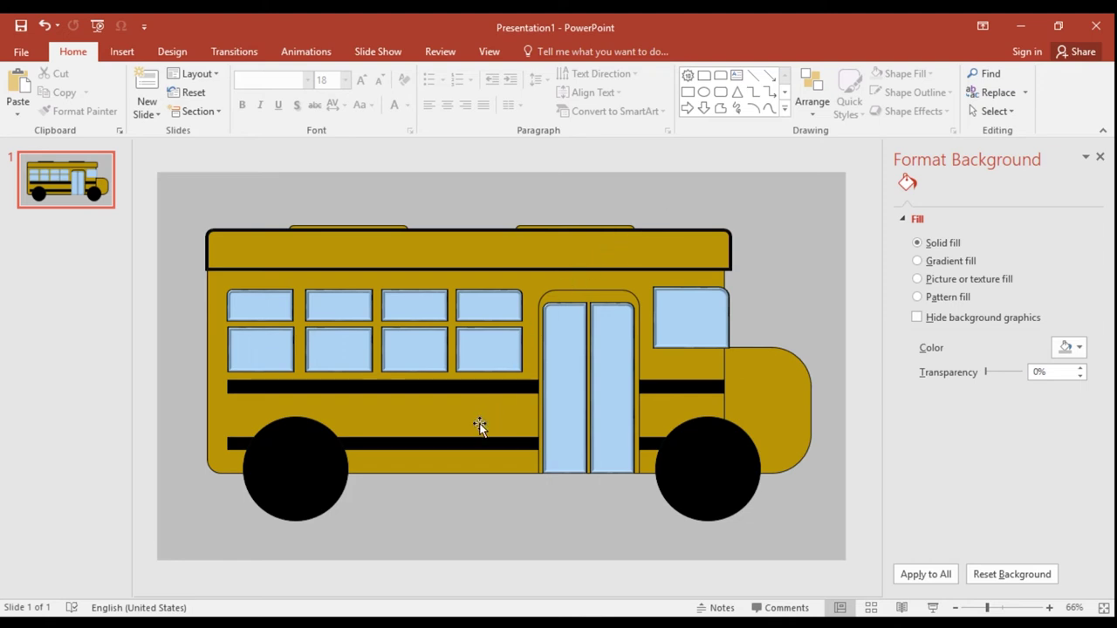
Step: Duplicate both black wheels just to the left of the originals, undoing the accidental resize
{"action": "left_click", "coordinate": [280, 489]}
{"action": "left_click", "coordinate": [689, 465], "text": "shift"}
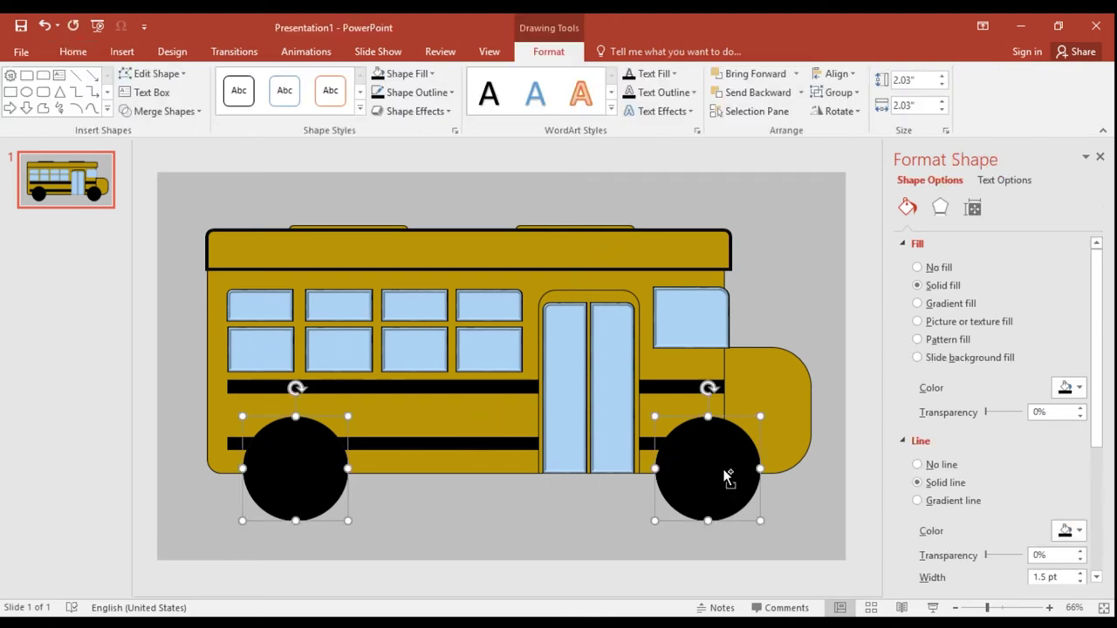
{"action": "mouse_move", "coordinate": [729, 475]}
{"action": "left_mouse_down", "text": "ctrl"}
{"action": "mouse_move", "coordinate": [633, 471]}
{"action": "mouse_move", "coordinate": [699, 461]}
{"action": "left_mouse_up", "text": "ctrl"}
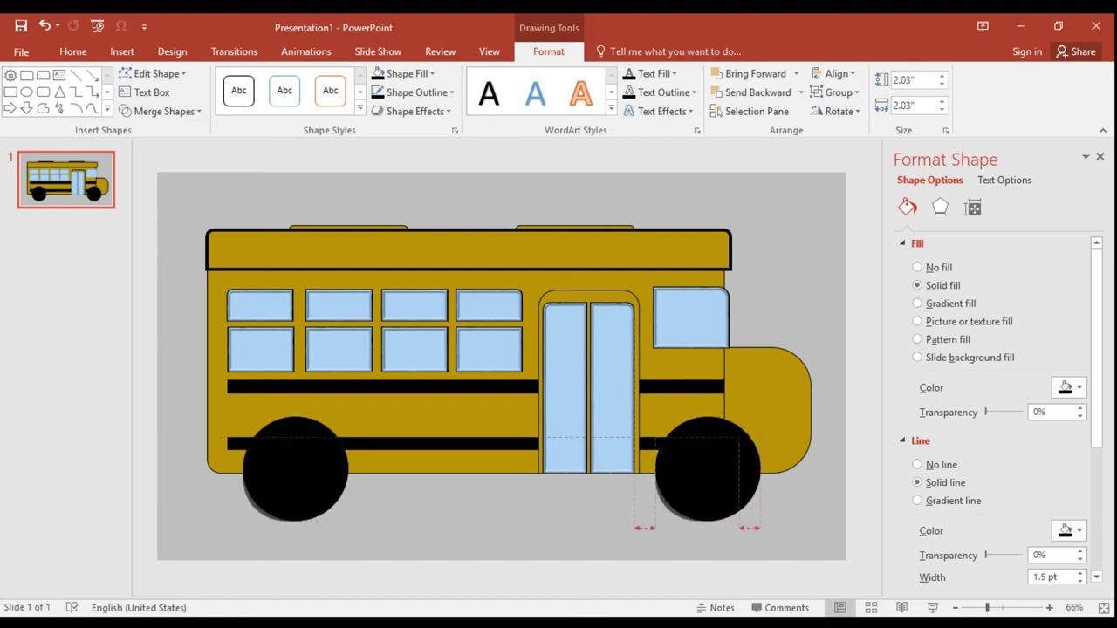
{"action": "mouse_move", "coordinate": [698, 461]}
{"action": "left_mouse_down"}
{"action": "mouse_move", "coordinate": [637, 504]}
{"action": "mouse_move", "coordinate": [641, 476]}
{"action": "left_mouse_up"}
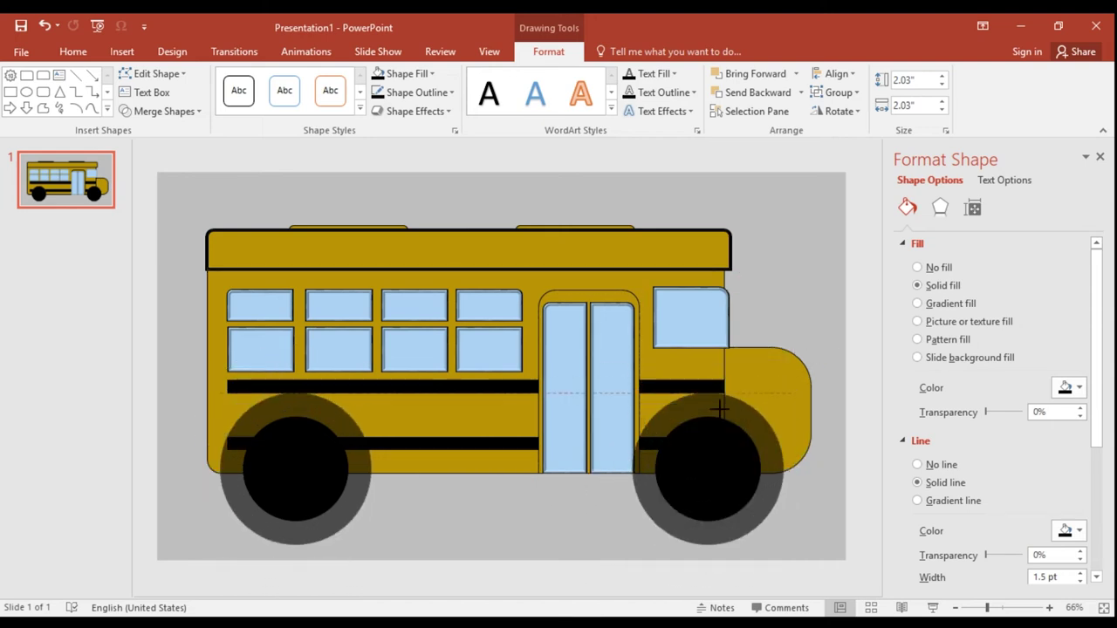
{"action": "left_click_drag", "start_coordinate": [641, 476], "coordinate": [750, 419]}
{"action": "key", "text": "ctrl+z"}
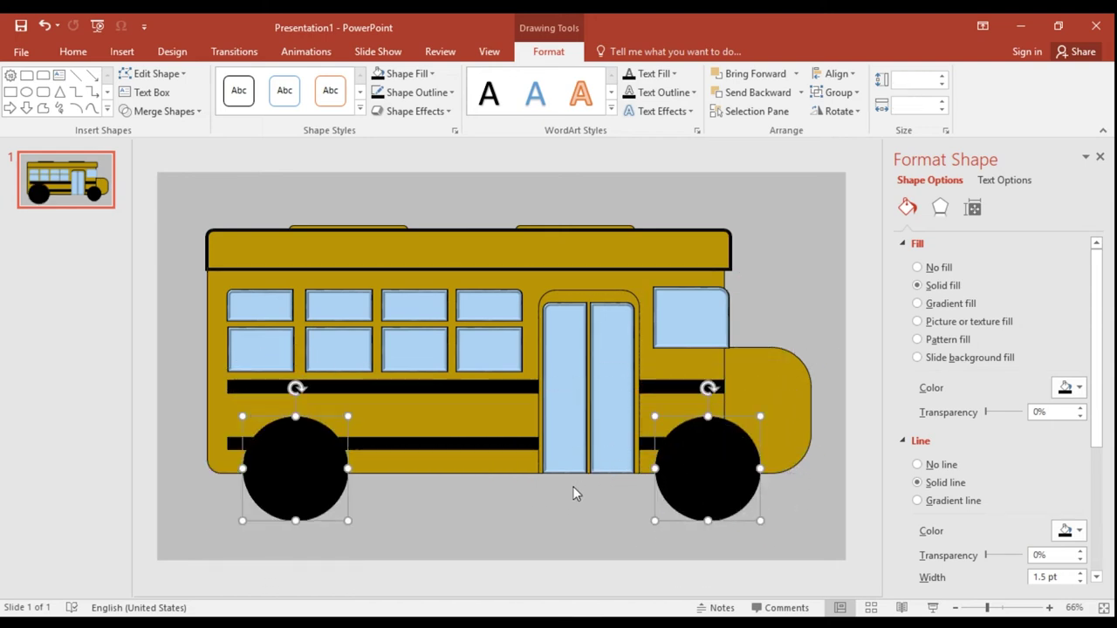
{"action": "key", "text": "ctrl+z"}
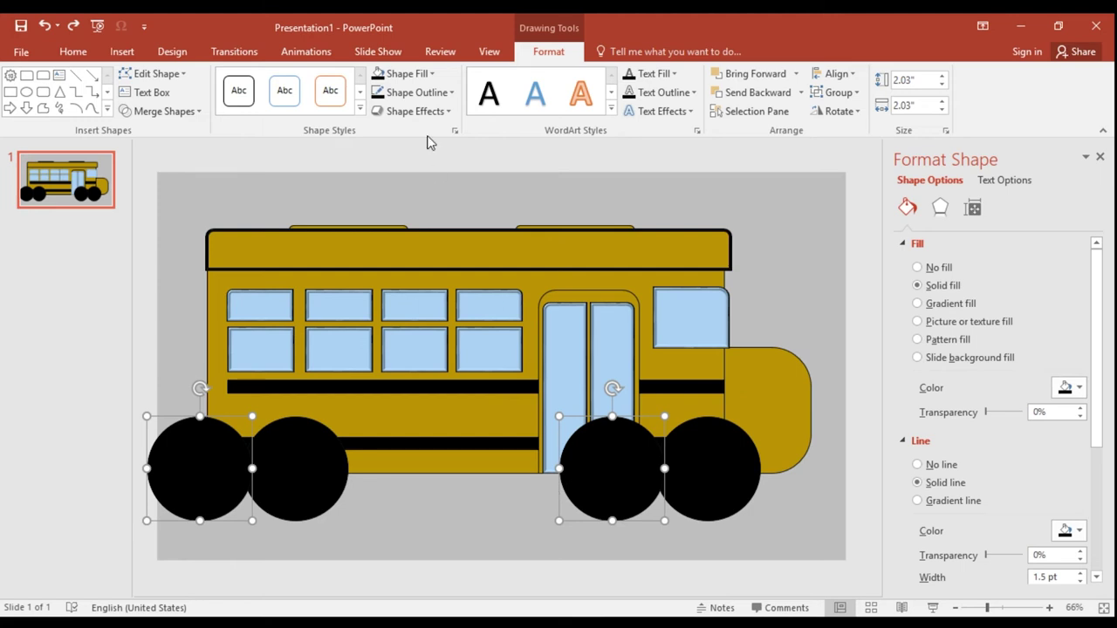
{"action": "left_click", "coordinate": [388, 74]}
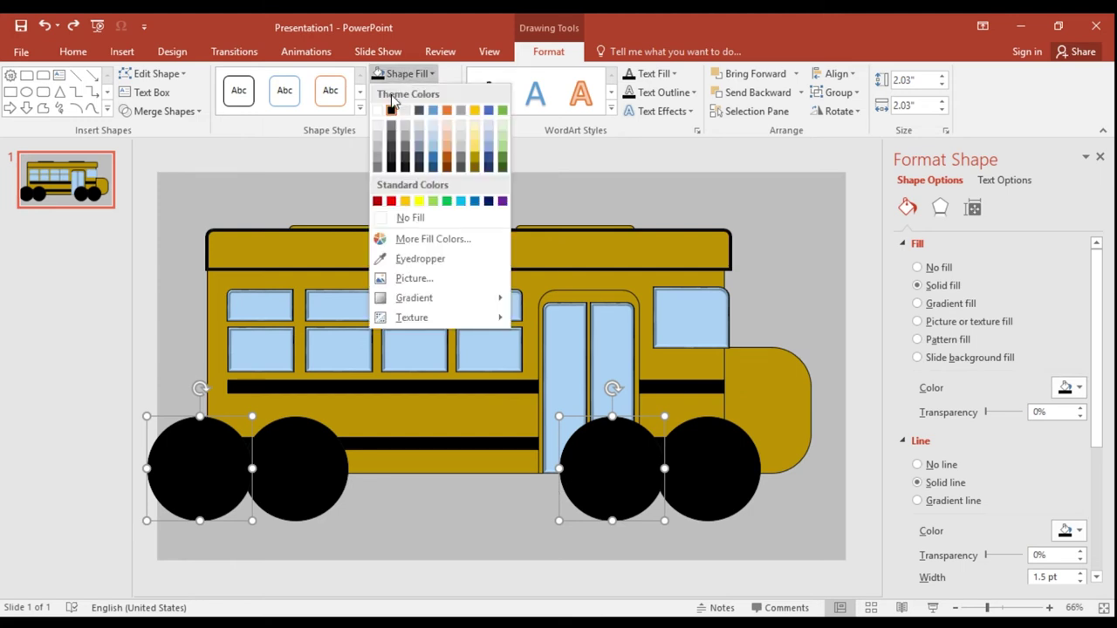
Step: Fill the wheel copies dark grey and shrink them into hubs centred on the black wheels
{"action": "left_click", "coordinate": [406, 158]}
{"action": "left_click_drag", "start_coordinate": [594, 445], "coordinate": [690, 450]}
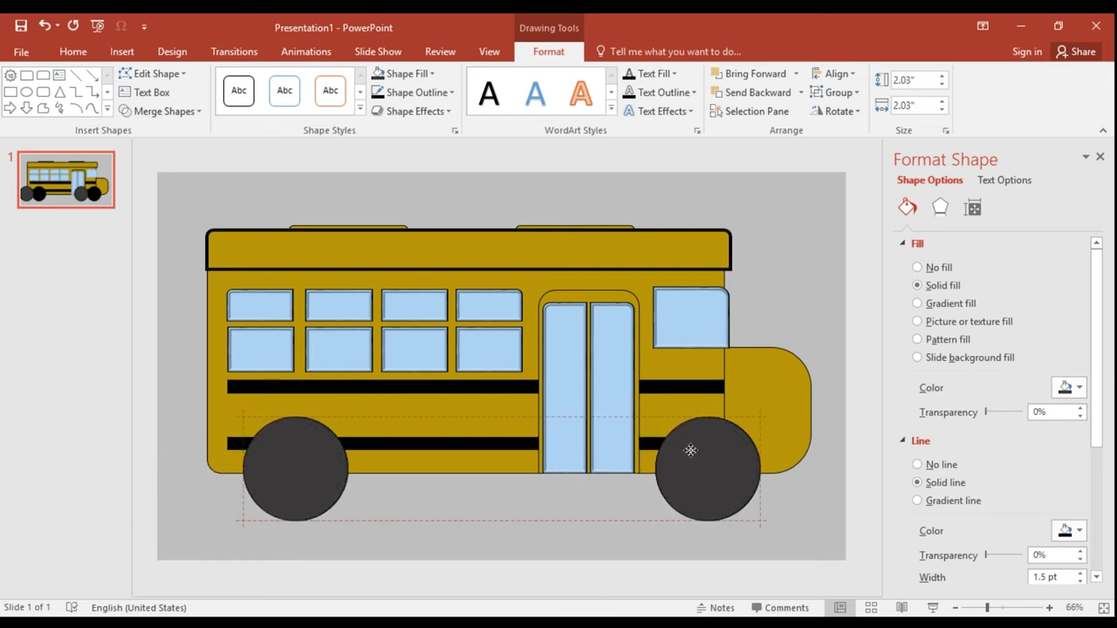
{"action": "left_click_drag", "start_coordinate": [760, 417], "coordinate": [729, 458]}
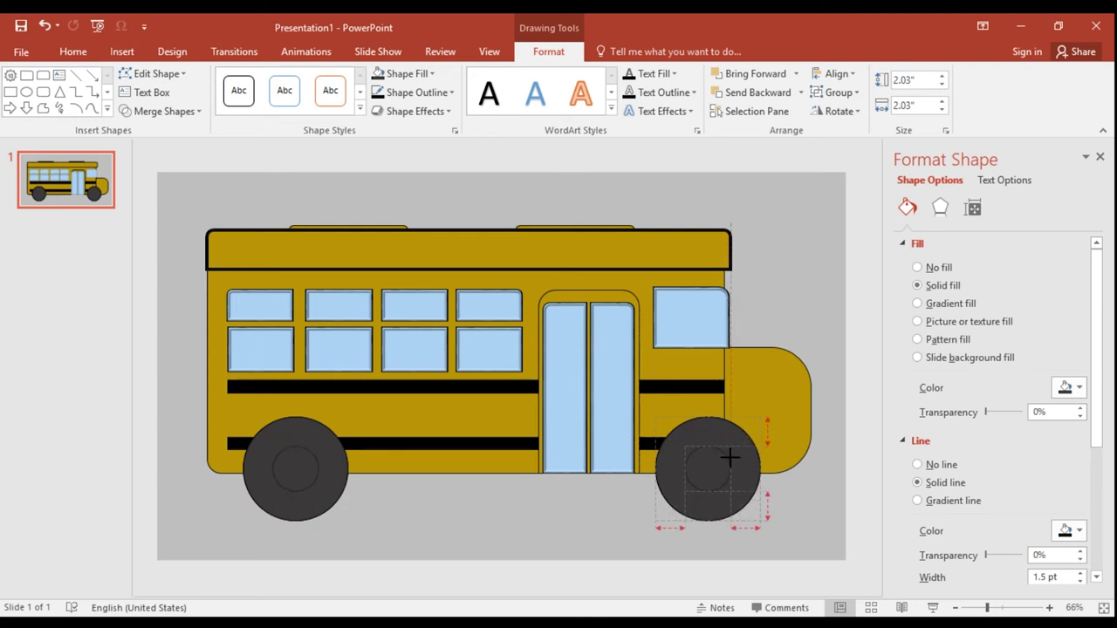
{"action": "mouse_move", "coordinate": [730, 457]}
{"action": "left_mouse_down"}
{"action": "mouse_move", "coordinate": [739, 477]}
{"action": "mouse_move", "coordinate": [707, 473]}
{"action": "left_mouse_up"}
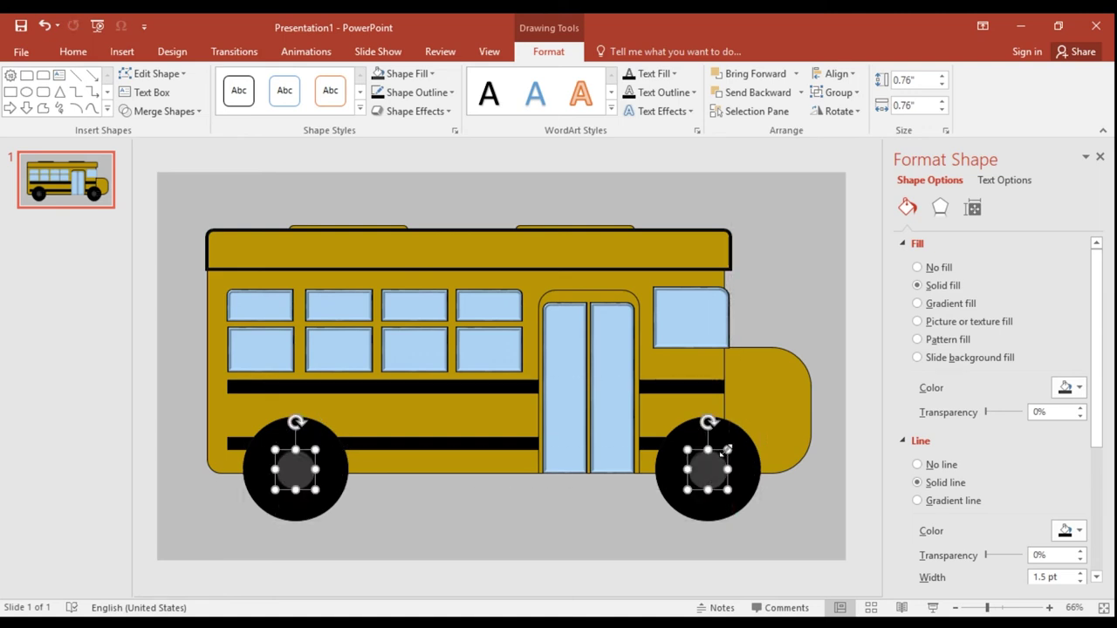
Step: Add larger Gray-25%, Background 2, Darker 50% rims behind the dark hubs
{"action": "key", "text": "Escape"}
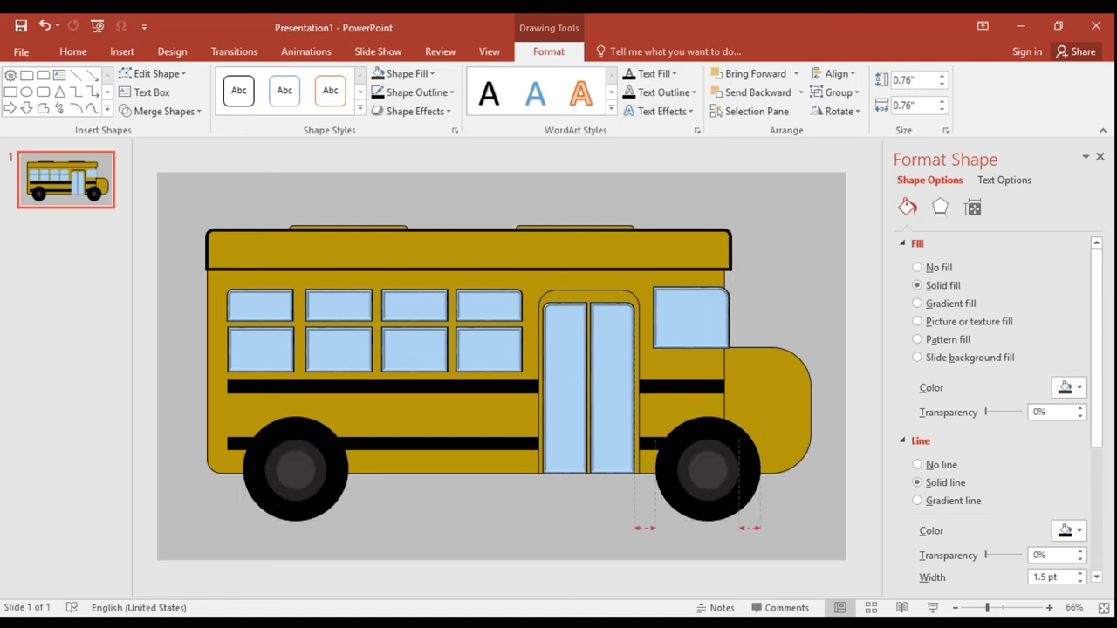
{"action": "left_click_drag", "start_coordinate": [743, 456], "coordinate": [740, 449]}
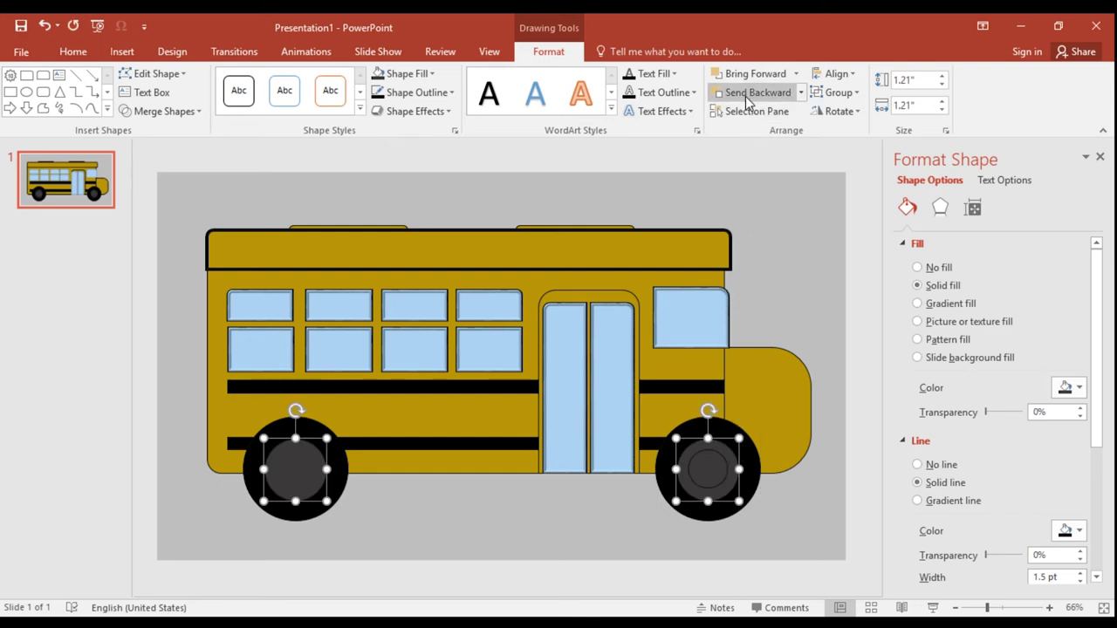
{"action": "left_click", "coordinate": [746, 96]}
{"action": "left_click", "coordinate": [397, 75]}
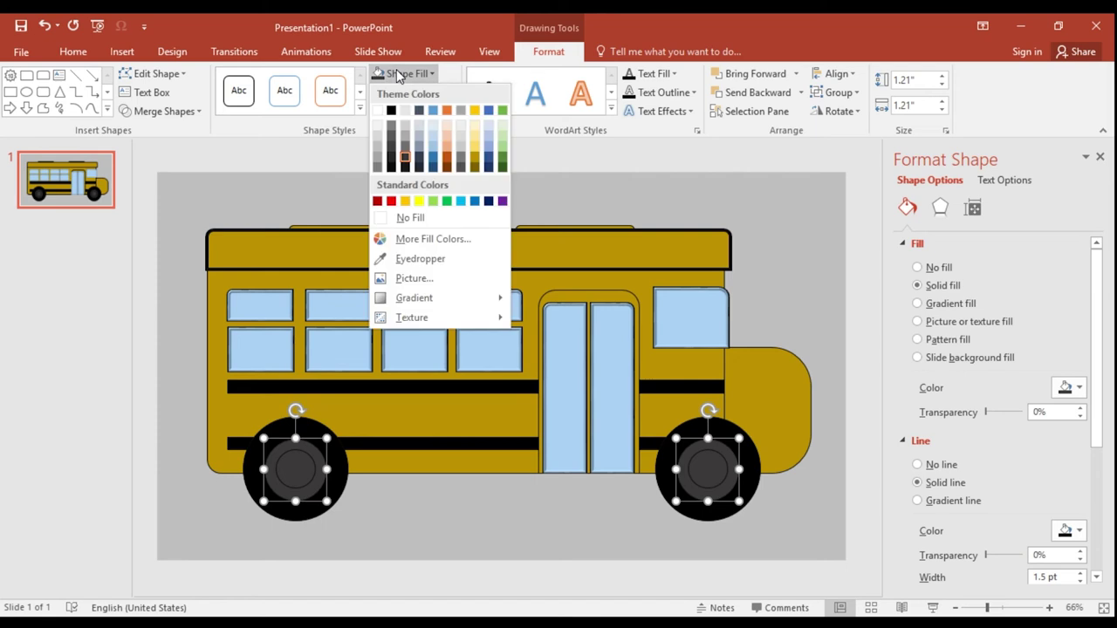
{"action": "left_click", "coordinate": [405, 151]}
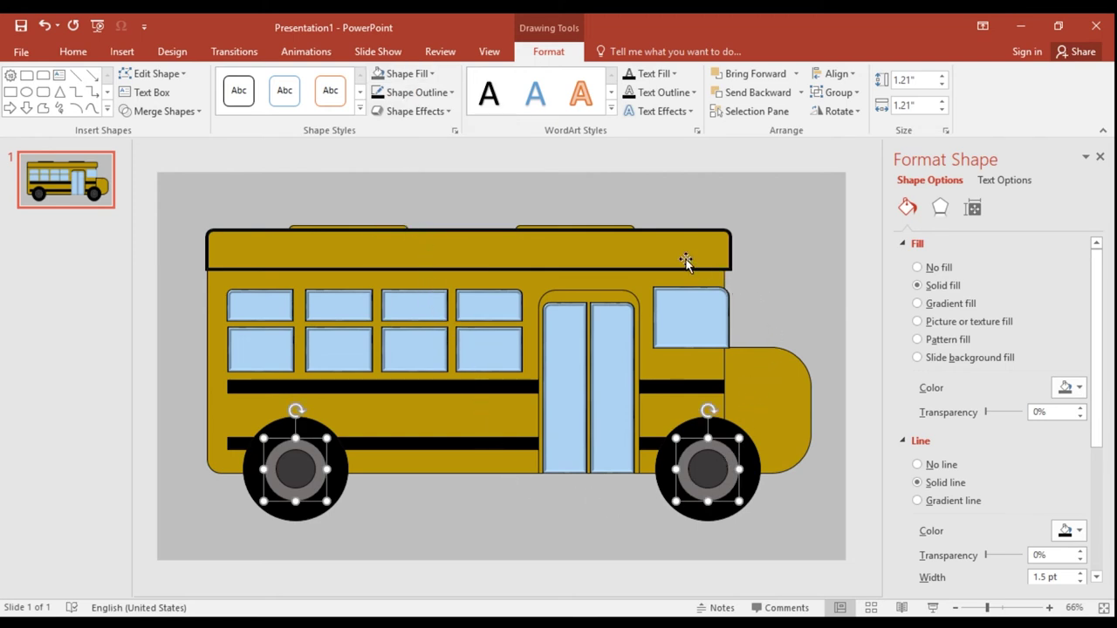
Step: Copy the cab window down to the bus's front bottom and flip it vertically
{"action": "left_click", "coordinate": [685, 324]}
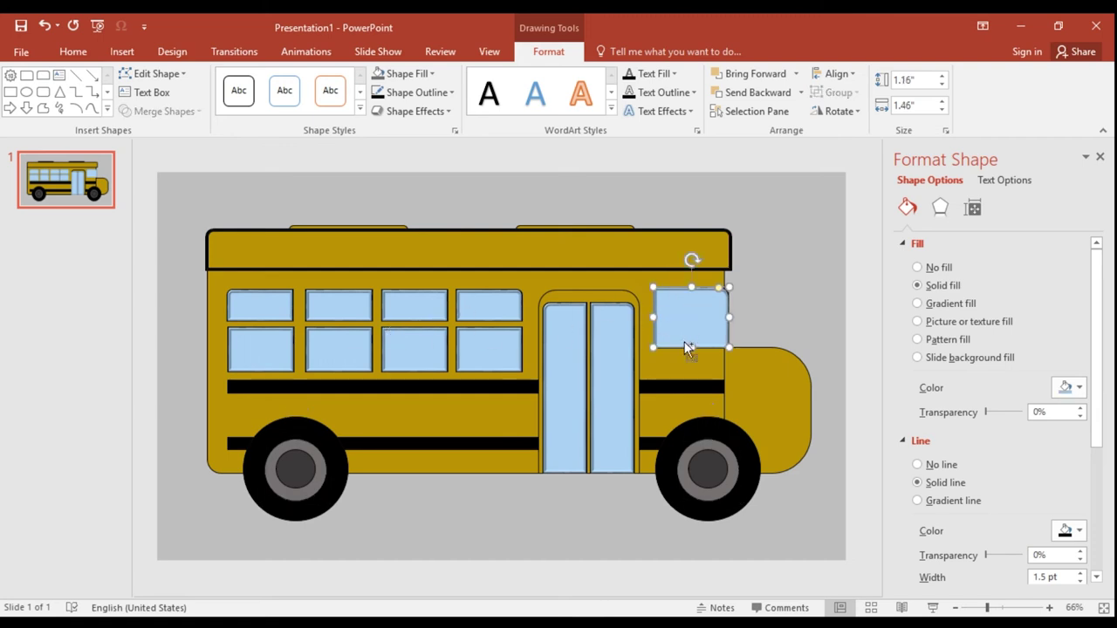
{"action": "mouse_move", "coordinate": [684, 341]}
{"action": "left_mouse_down"}
{"action": "mouse_move", "coordinate": [782, 476]}
{"action": "mouse_move", "coordinate": [795, 471]}
{"action": "left_mouse_up"}
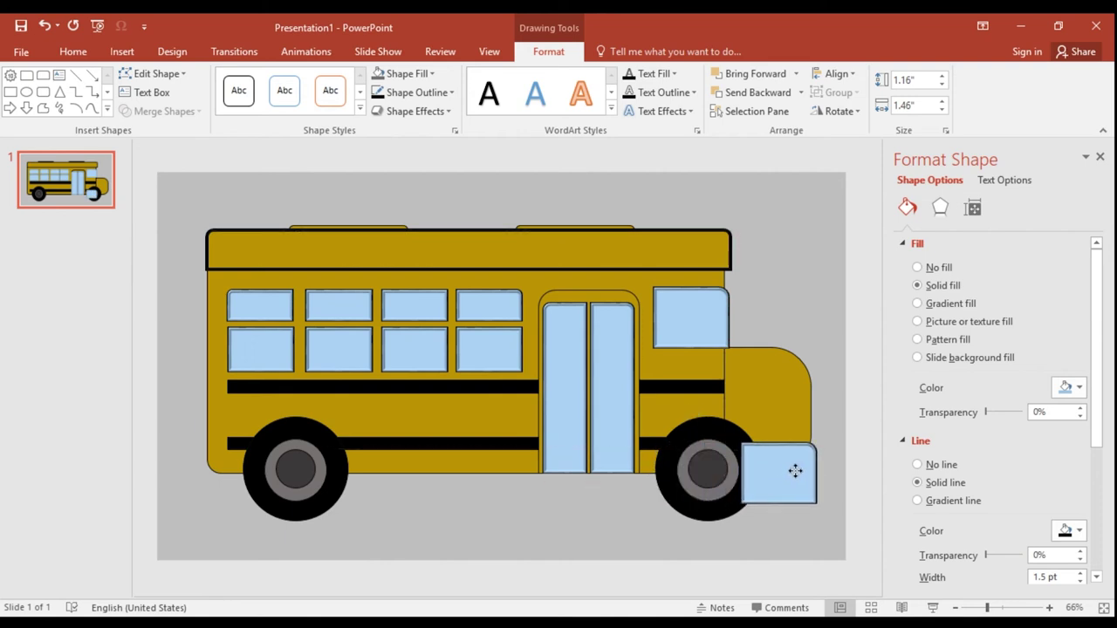
{"action": "left_click_drag", "start_coordinate": [795, 471], "coordinate": [788, 473]}
{"action": "left_click", "coordinate": [836, 111]}
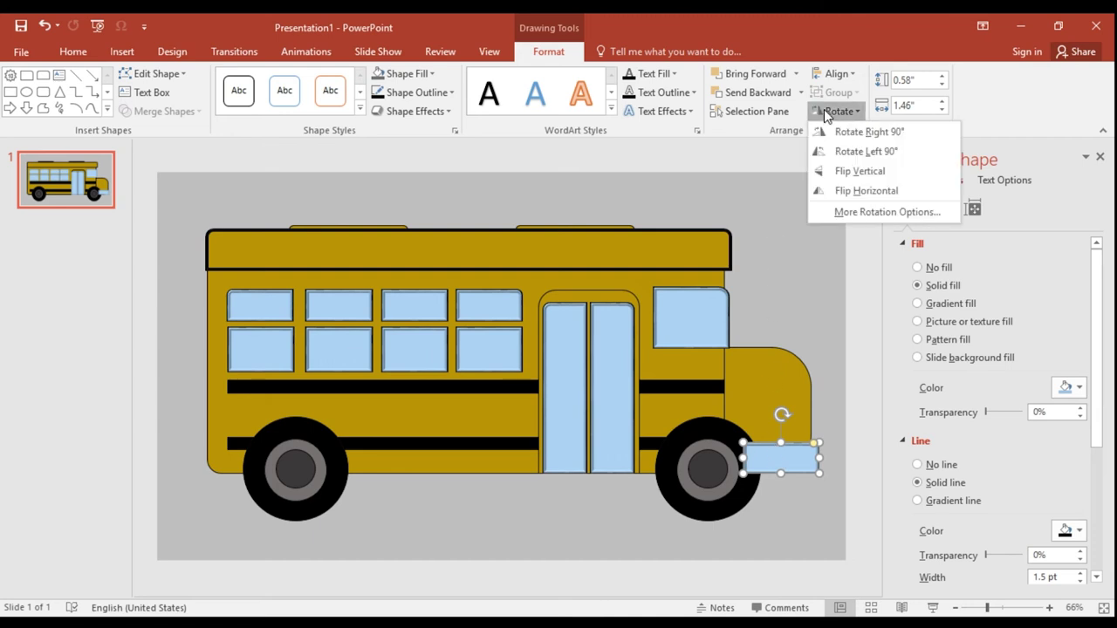
{"action": "left_click", "coordinate": [838, 172]}
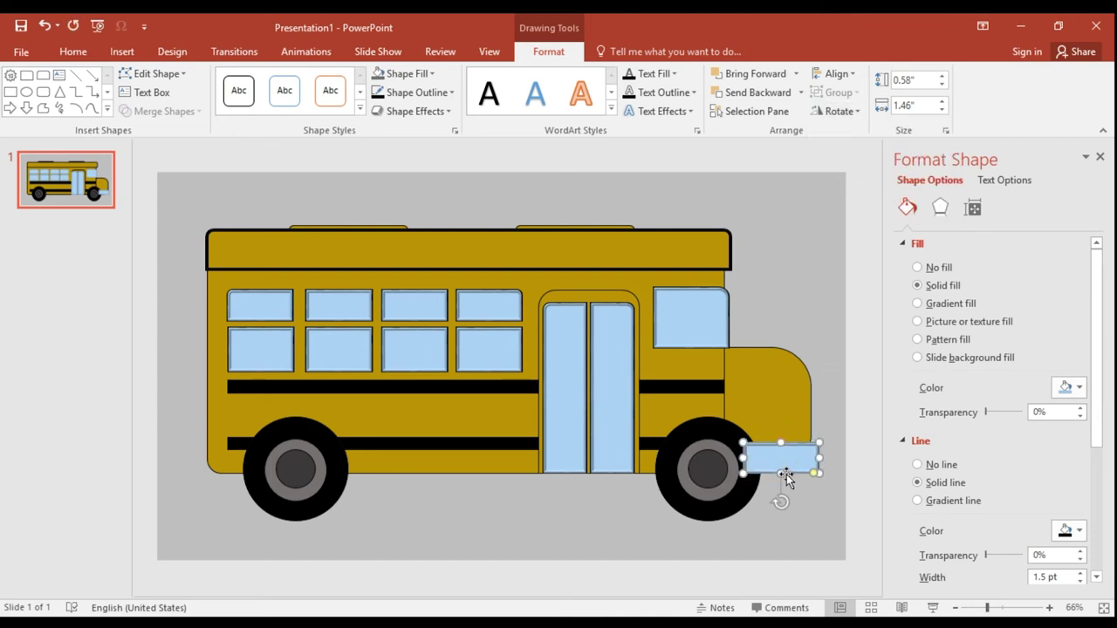
Step: Send the bumper behind the front wheel, align it with the bus bottom, and fill it black
{"action": "left_click", "coordinate": [741, 99]}
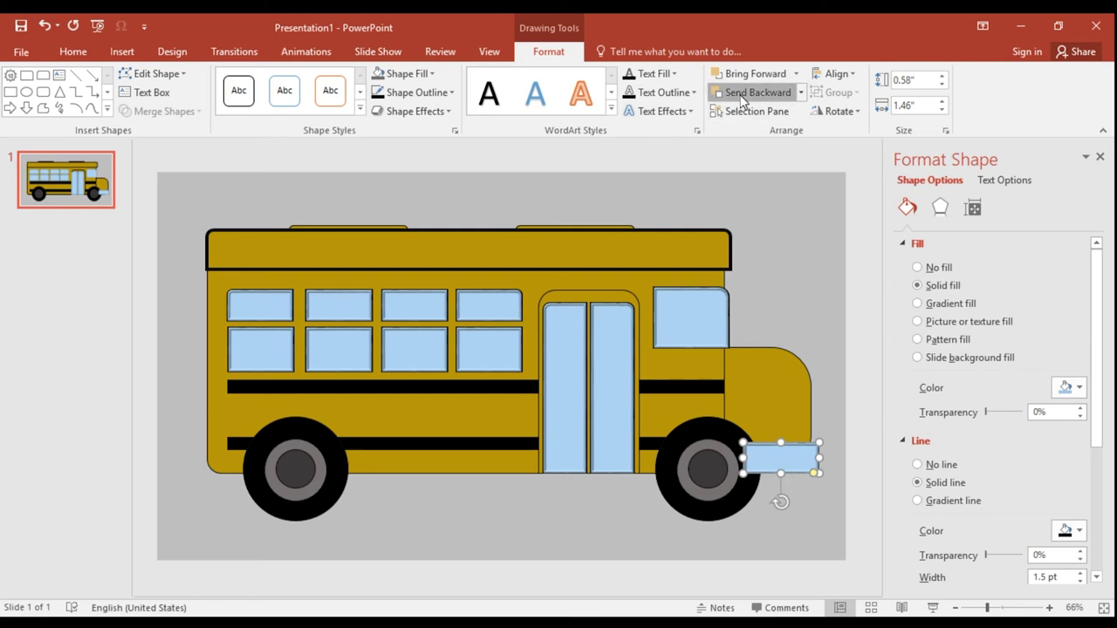
{"action": "left_click", "coordinate": [773, 323]}
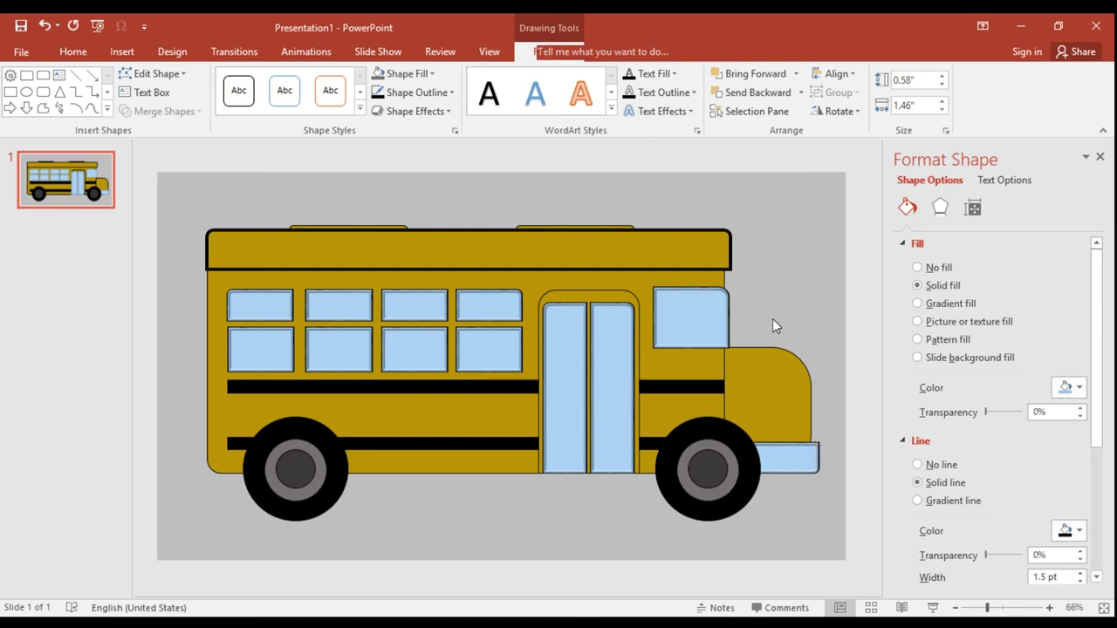
{"action": "left_click", "coordinate": [807, 468]}
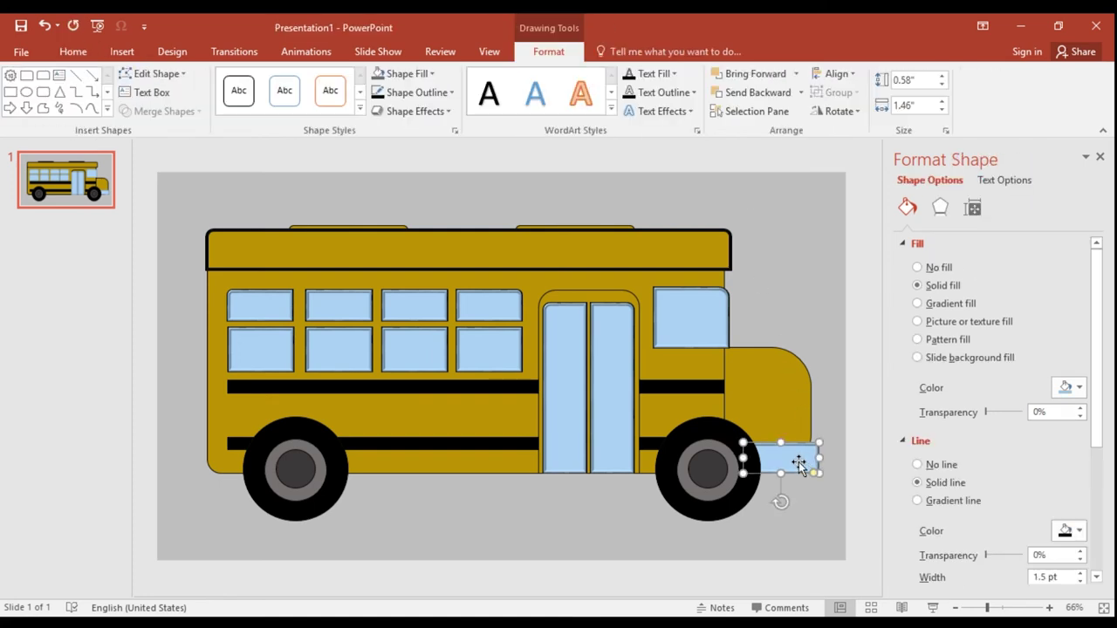
{"action": "left_click_drag", "start_coordinate": [799, 460], "coordinate": [796, 458]}
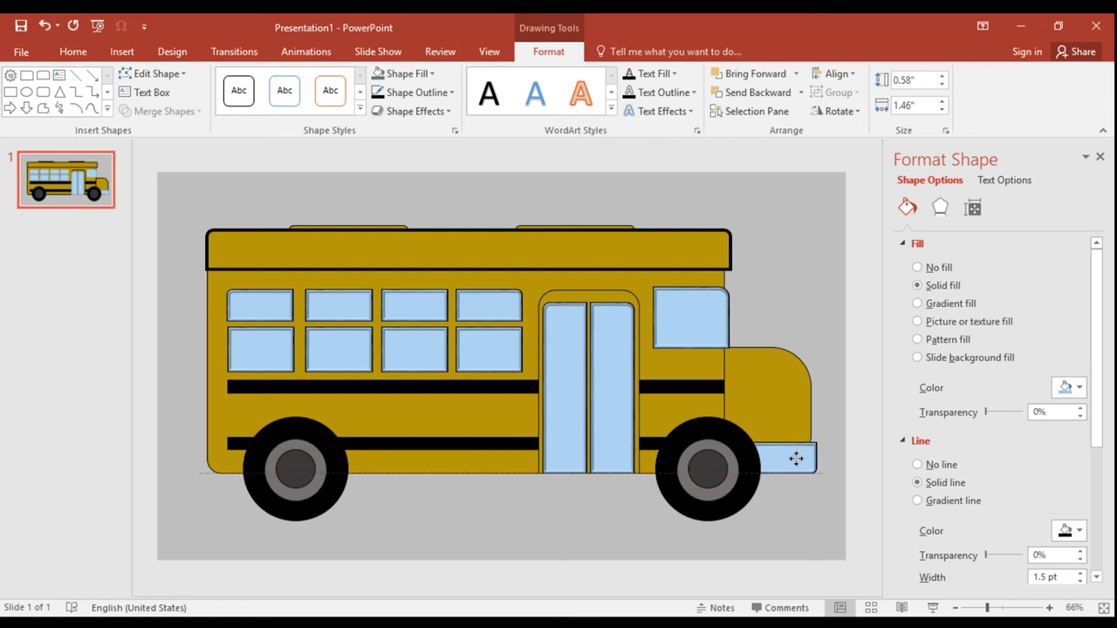
{"action": "left_click", "coordinate": [403, 73]}
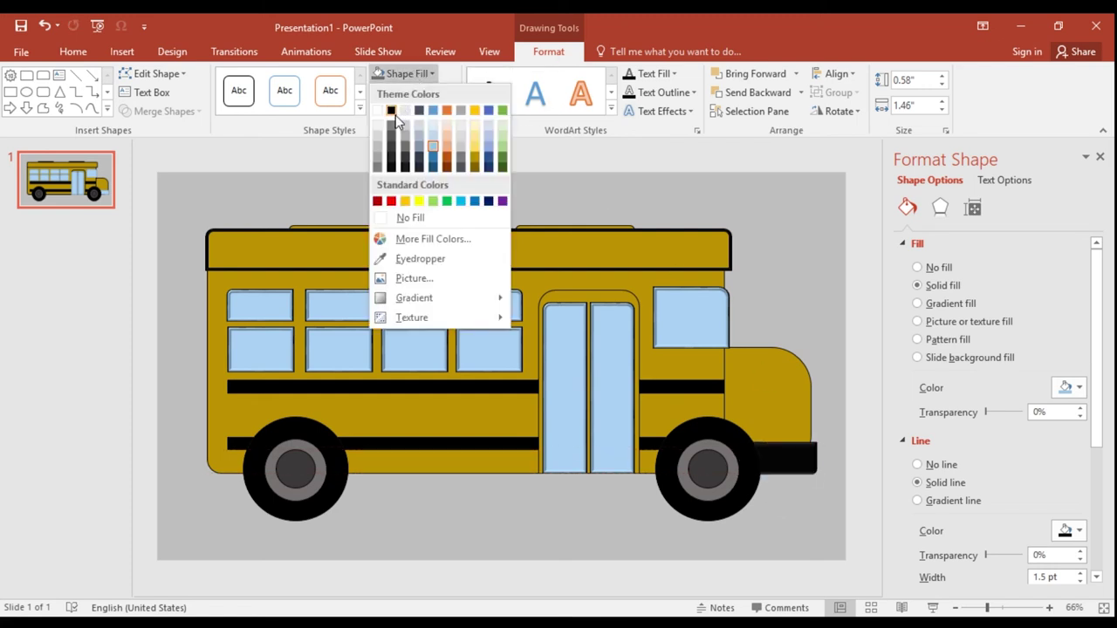
{"action": "left_click", "coordinate": [395, 115]}
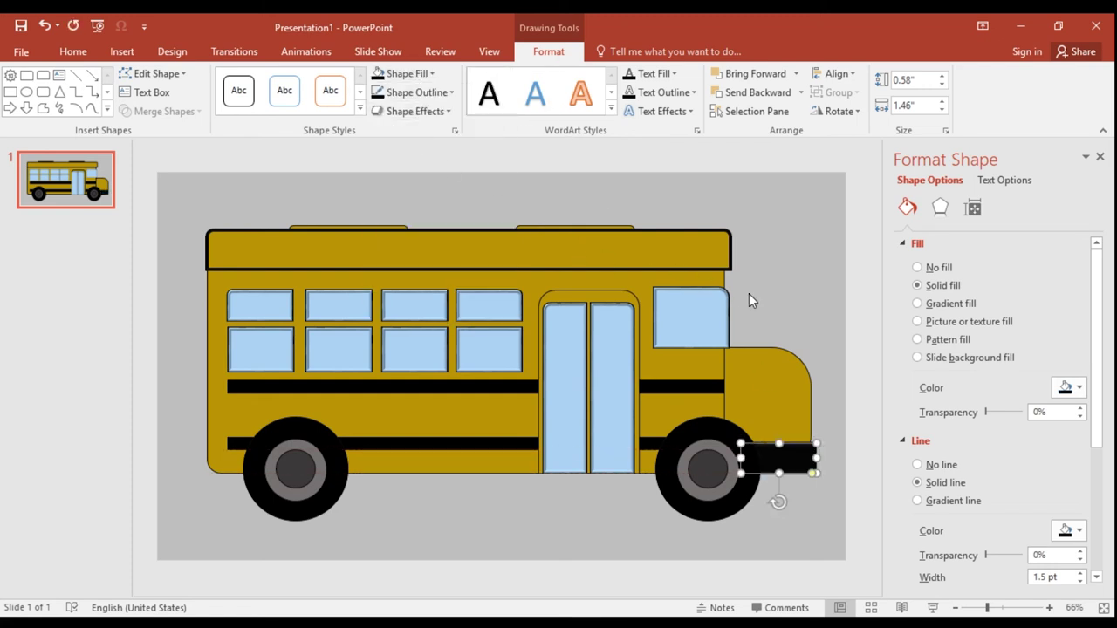
{"action": "left_click", "coordinate": [784, 305]}
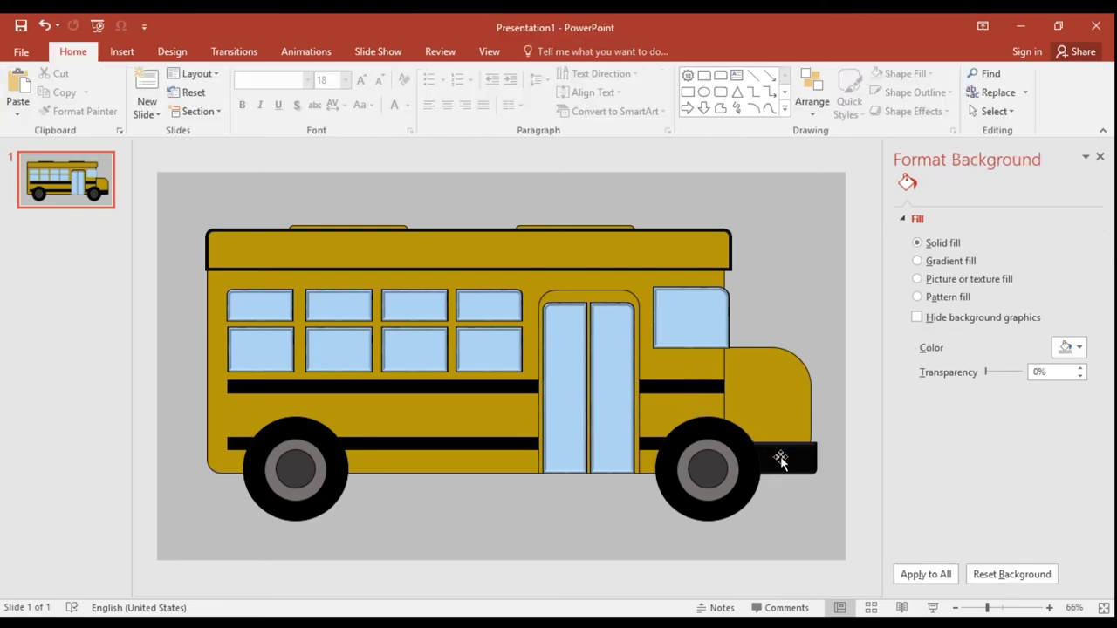
Step: Shift the front wheel, with its hub and rim, slightly forward
{"action": "left_click", "coordinate": [720, 437]}
{"action": "left_click", "coordinate": [712, 460]}
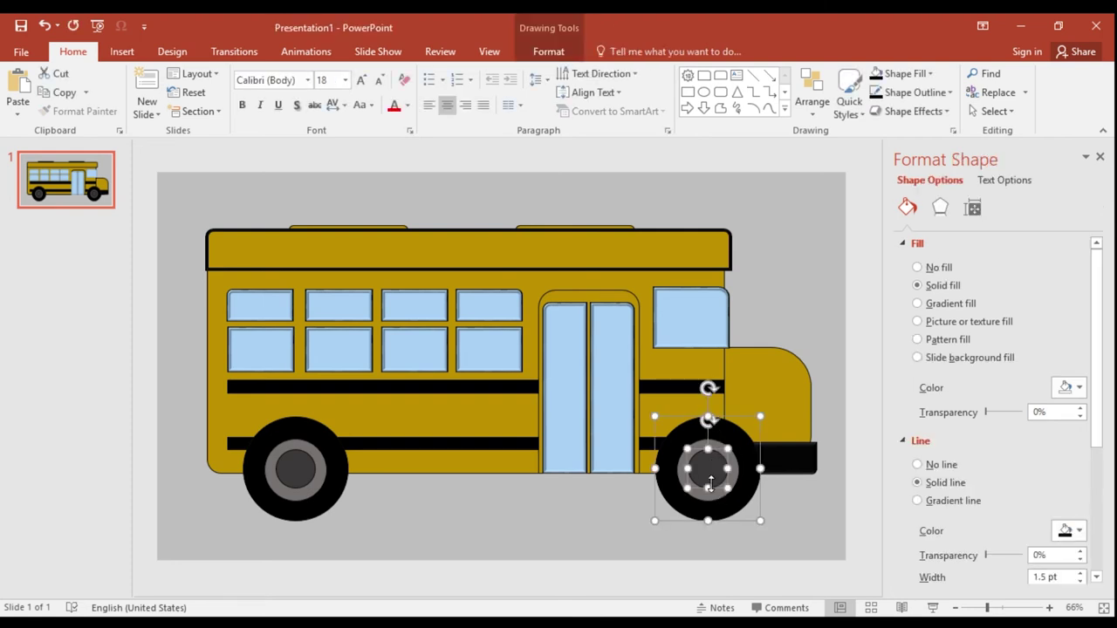
{"action": "left_click", "coordinate": [718, 497]}
{"action": "double_click", "coordinate": [715, 496]}
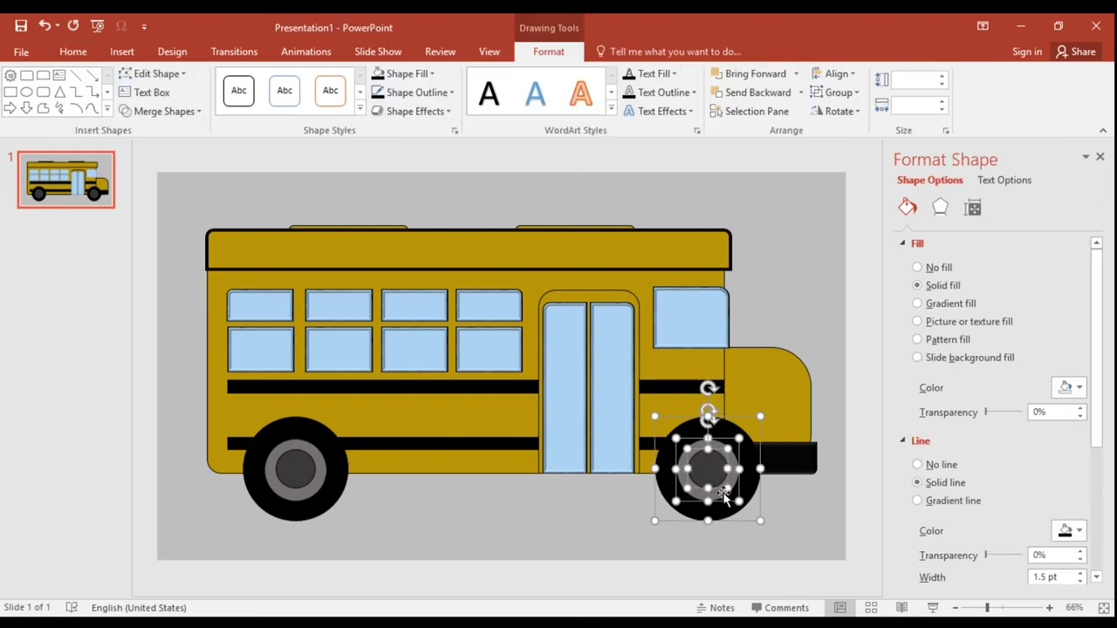
{"action": "left_click_drag", "start_coordinate": [755, 489], "coordinate": [768, 490]}
Step: Copy the bumper up onto the cab front and narrow it into a headlight
{"action": "left_click", "coordinate": [802, 511]}
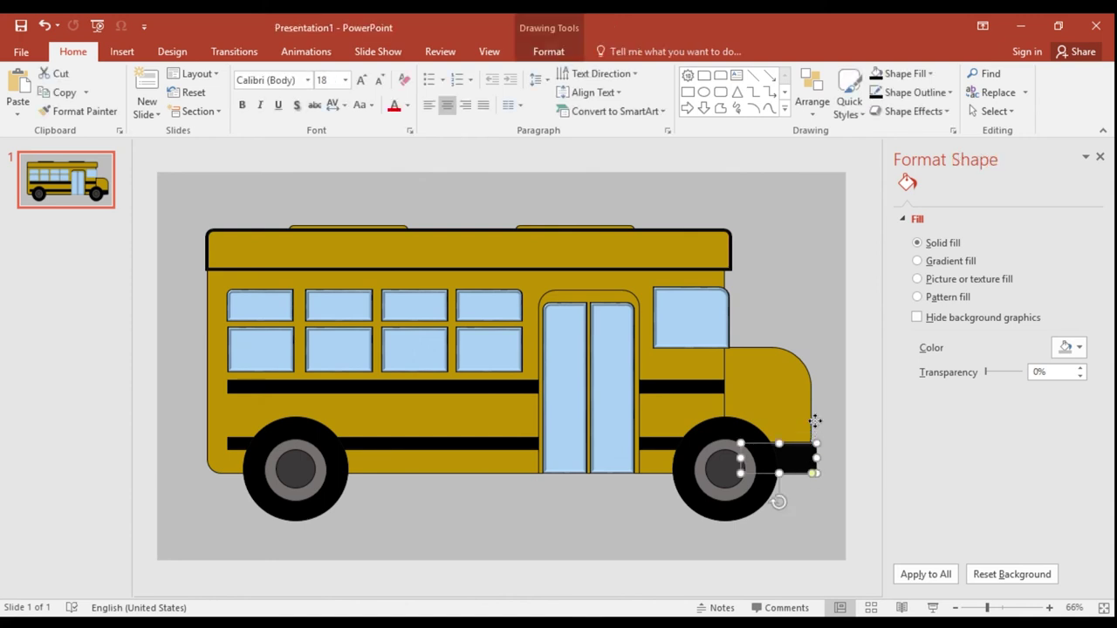
{"action": "left_click_drag", "start_coordinate": [807, 469], "coordinate": [810, 380]}
{"action": "mouse_move", "coordinate": [742, 378]}
{"action": "left_mouse_down"}
{"action": "mouse_move", "coordinate": [786, 386]}
{"action": "mouse_move", "coordinate": [798, 407]}
{"action": "left_mouse_up"}
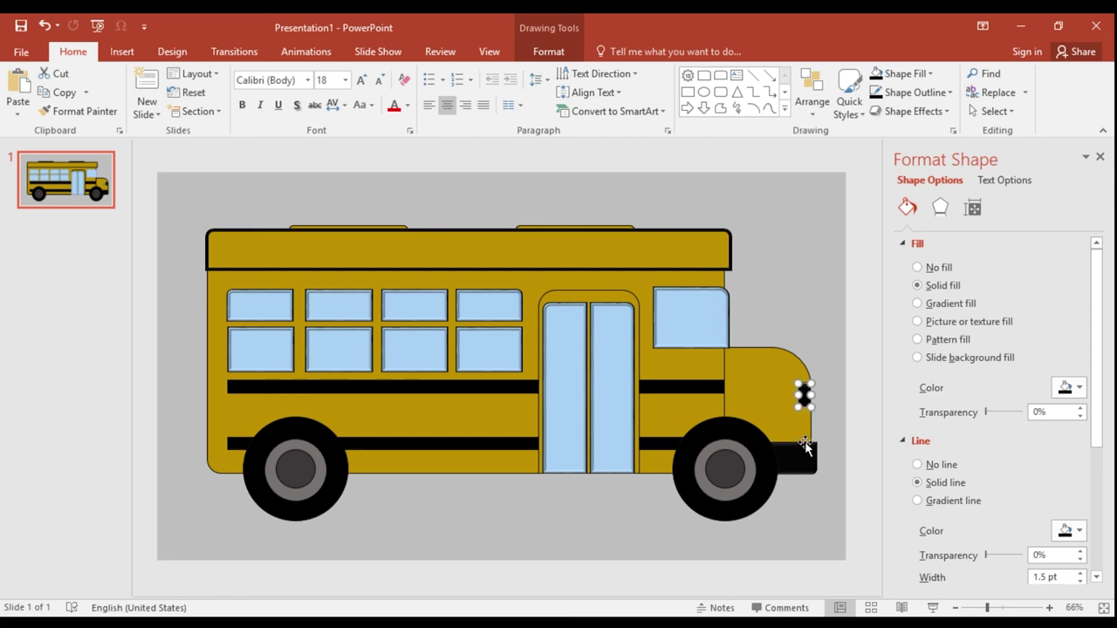
Step: Fill the 0.45" by 0.24" headlight a pale colour and nudge it into place on the hood
{"action": "left_click", "coordinate": [548, 51]}
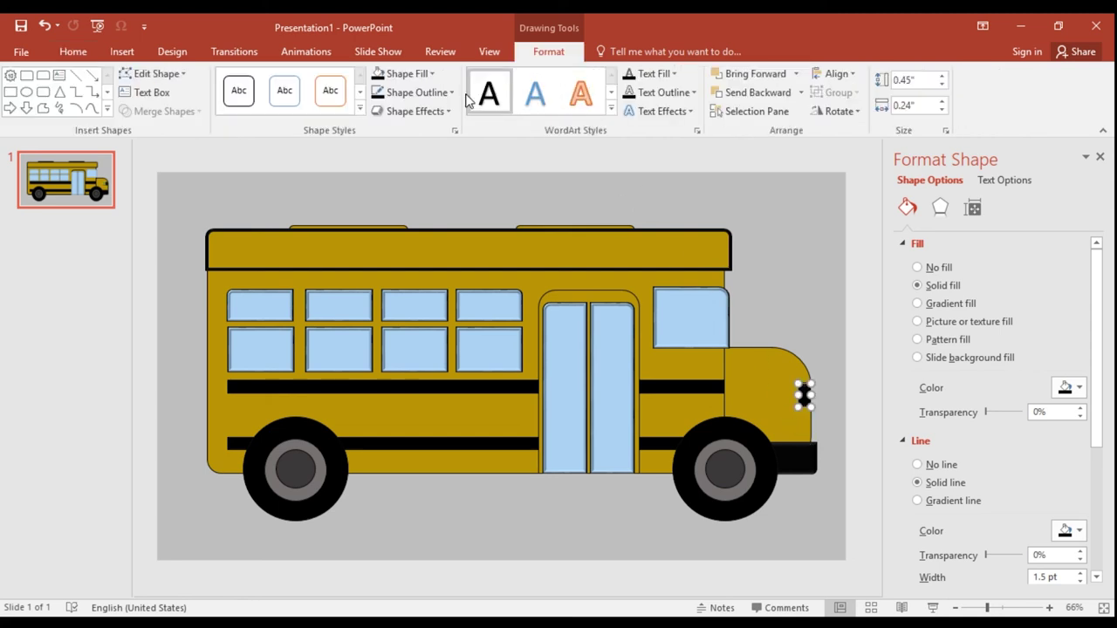
{"action": "left_click", "coordinate": [407, 74]}
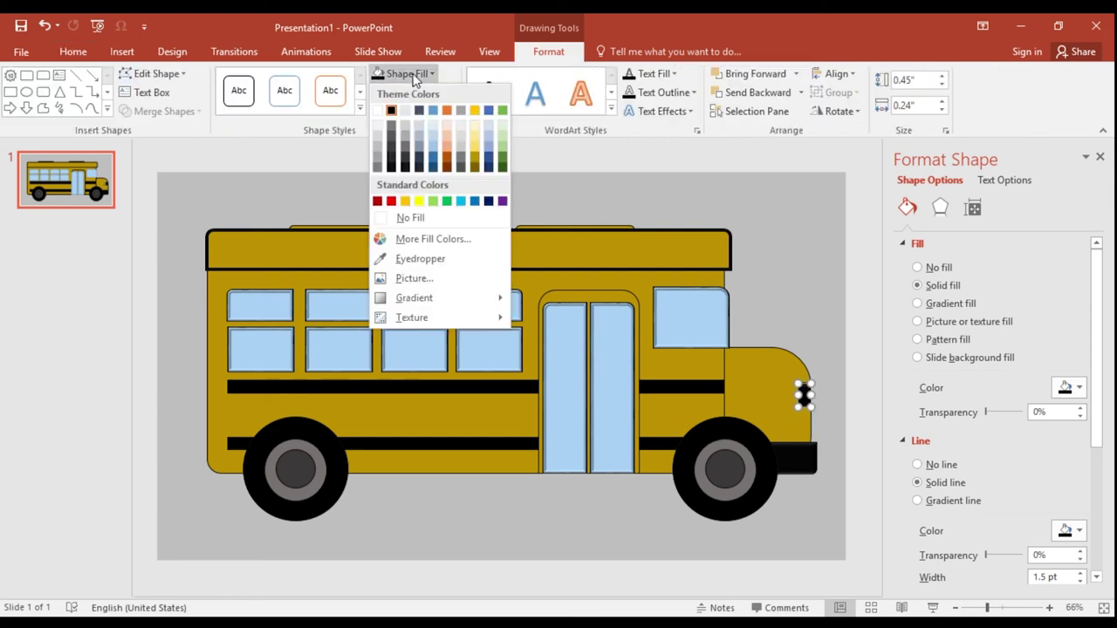
{"action": "left_click", "coordinate": [377, 140]}
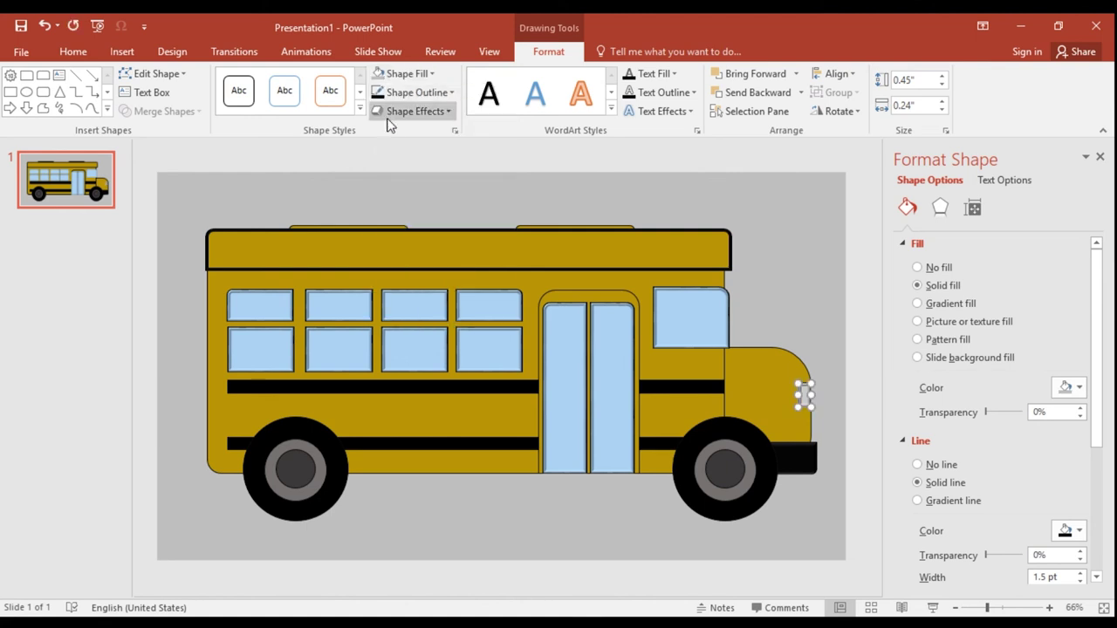
{"action": "left_click", "coordinate": [424, 222]}
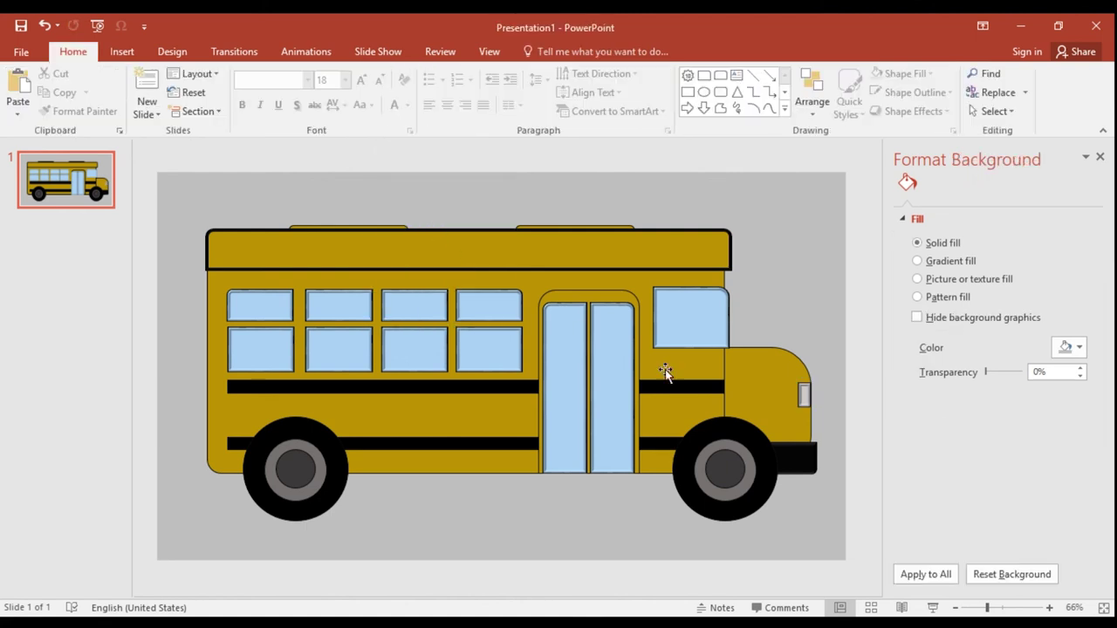
{"action": "left_click", "coordinate": [808, 389]}
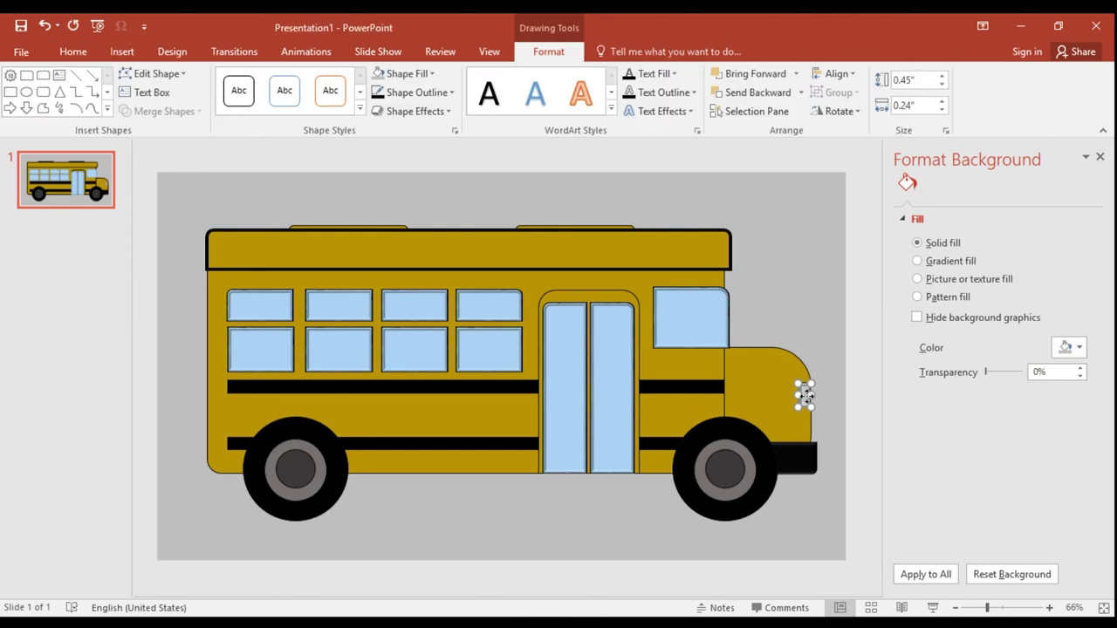
{"action": "left_click", "coordinate": [407, 73]}
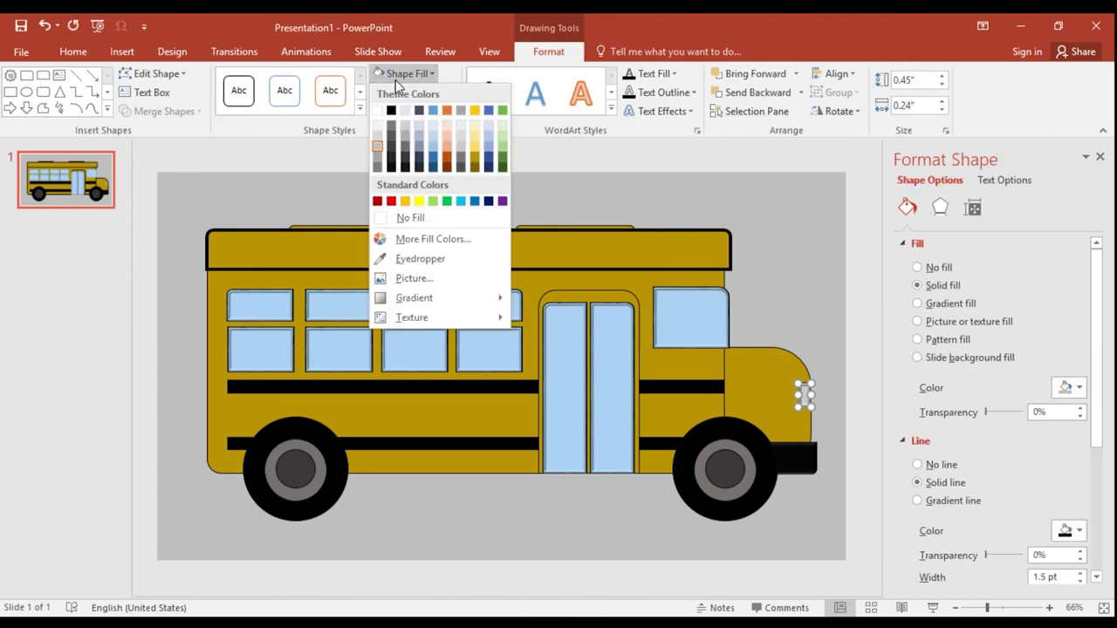
{"action": "left_click", "coordinate": [378, 147]}
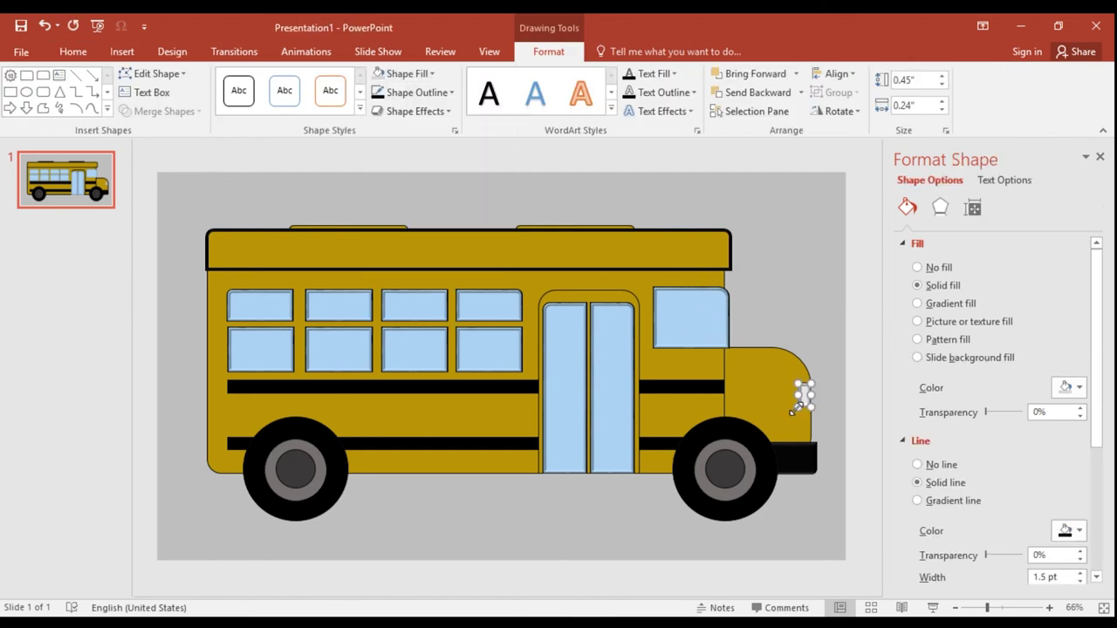
{"action": "left_click_drag", "start_coordinate": [803, 391], "coordinate": [799, 407]}
{"action": "left_click", "coordinate": [806, 503]}
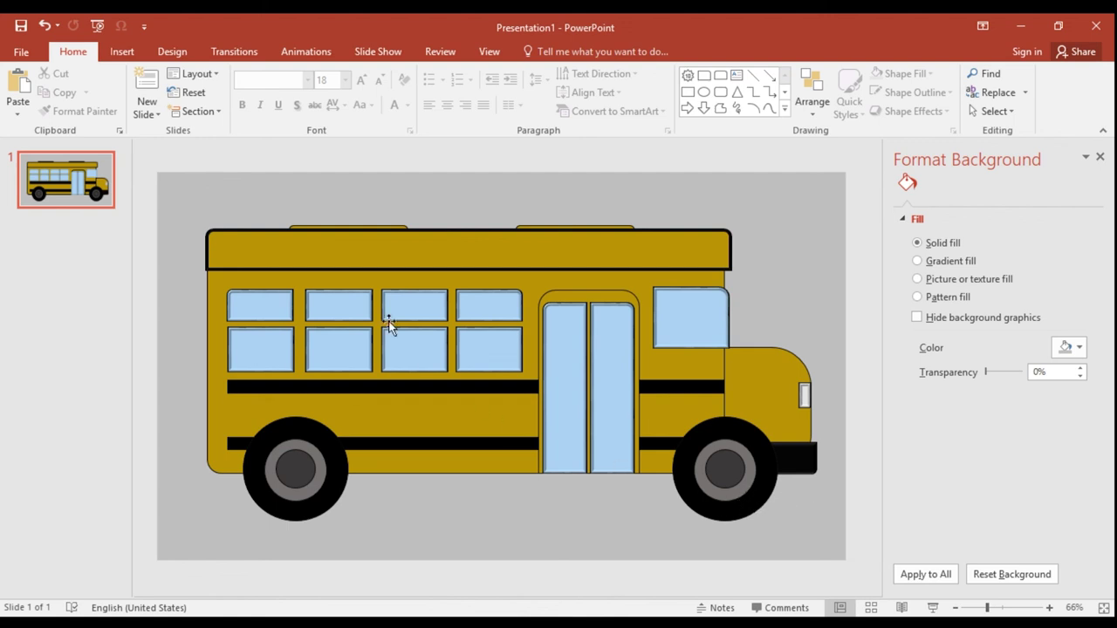
Step: Insert a plain black WordArt text box reading 'SCHOOL BUS'
{"action": "left_click", "coordinate": [132, 52]}
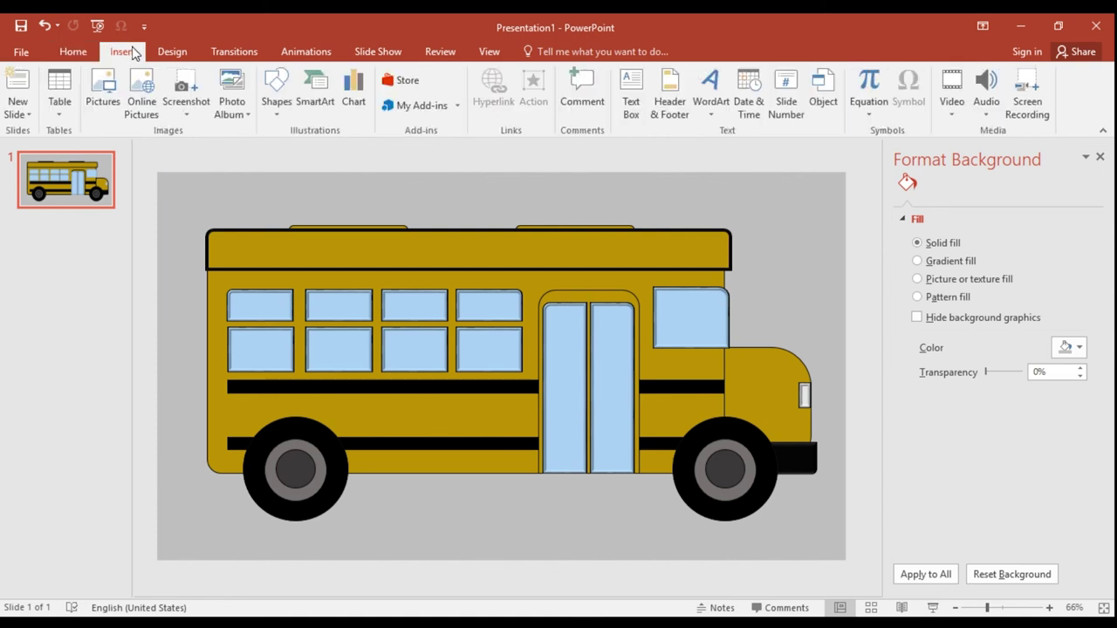
{"action": "left_click", "coordinate": [719, 105]}
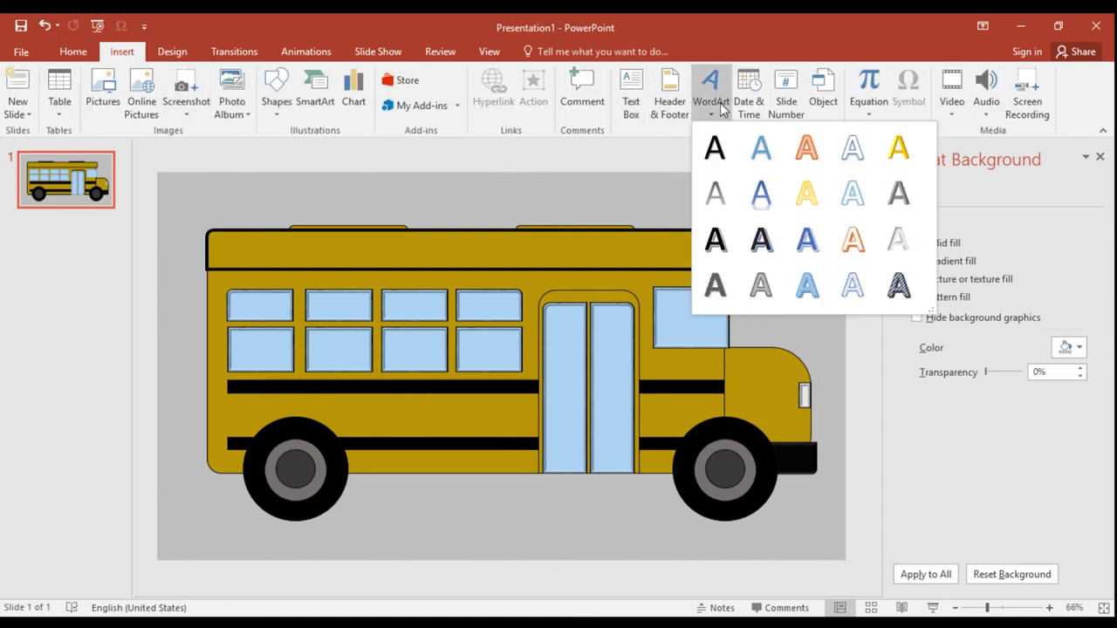
{"action": "left_click", "coordinate": [715, 146]}
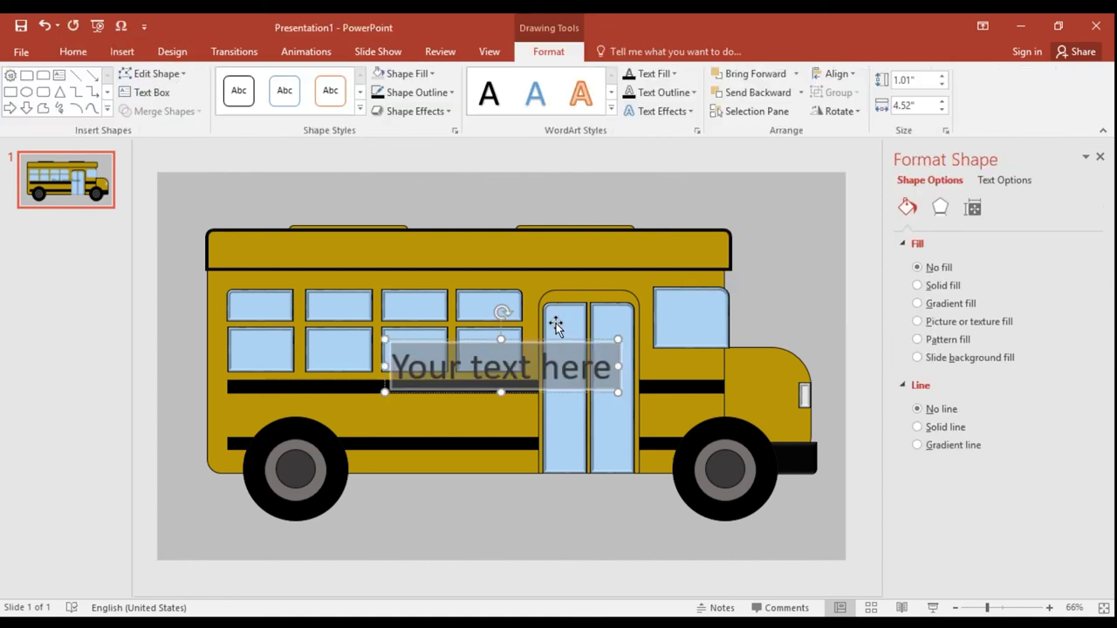
{"action": "type", "text": "sho"}
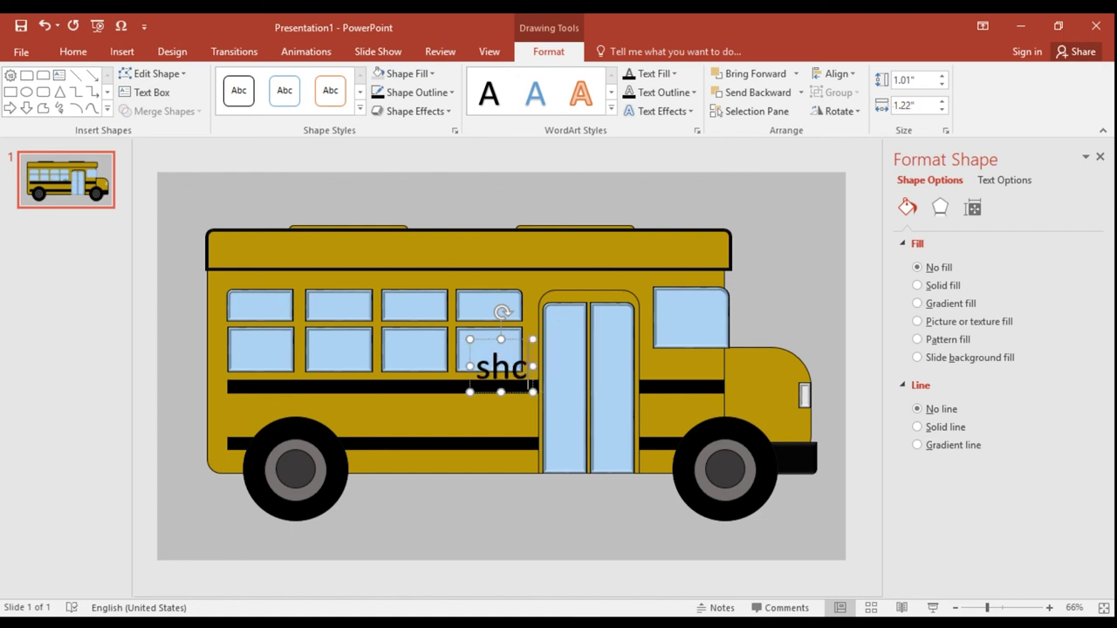
{"action": "key", "text": "BackSpace"}
{"action": "key", "text": "BackSpace"}
{"action": "key", "text": "BackSpace"}
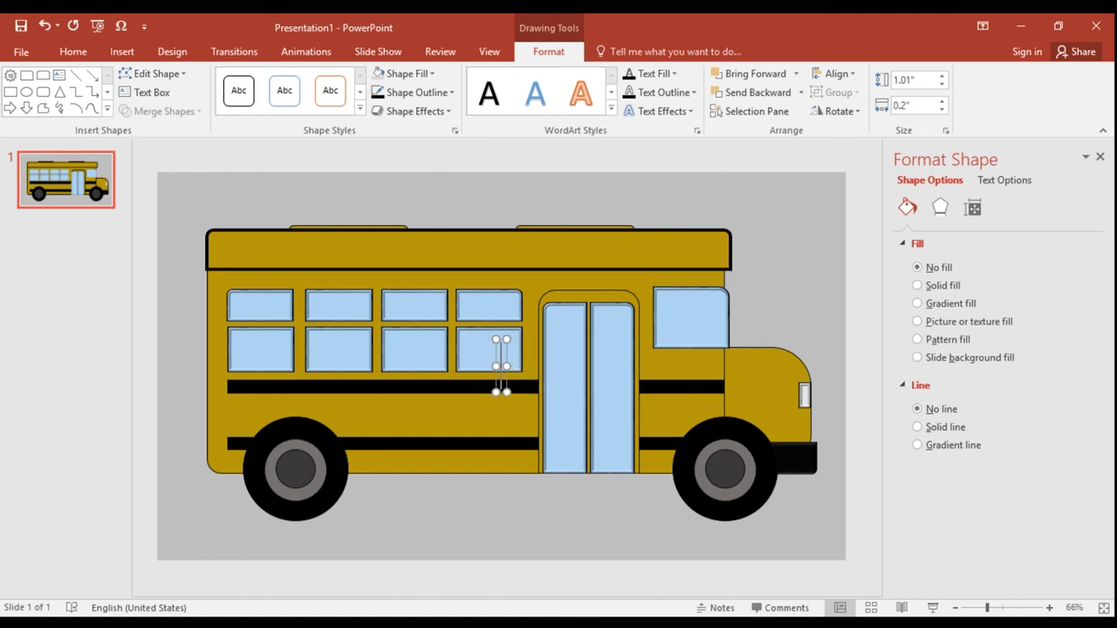
{"action": "type", "text": "SHC"}
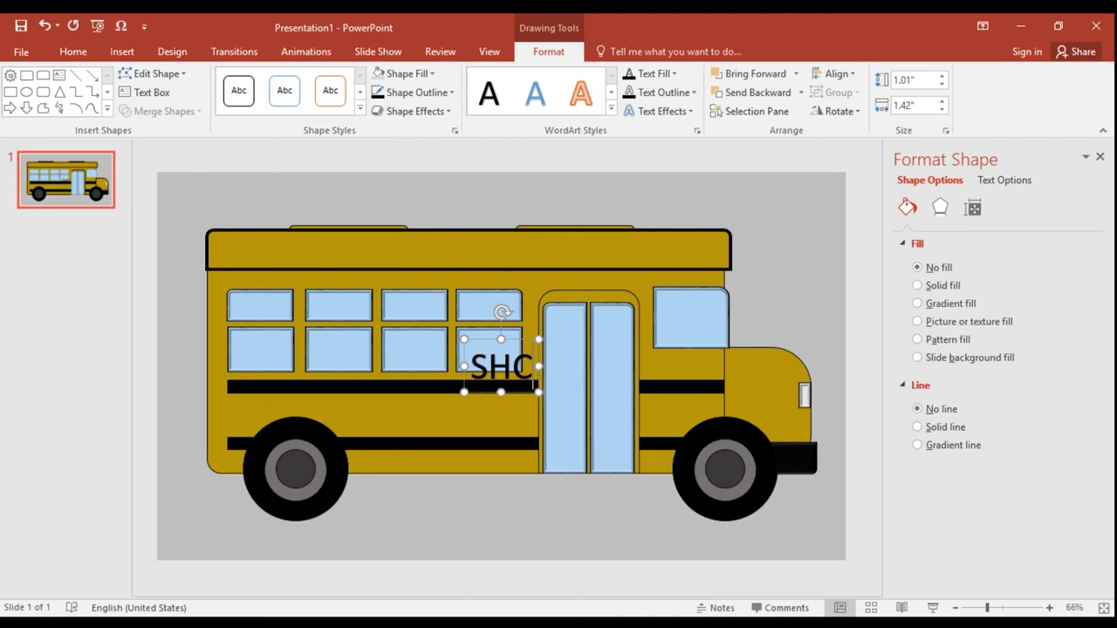
{"action": "key", "text": "BackSpace"}
{"action": "key", "text": "BackSpace"}
{"action": "type", "text": "CH"}
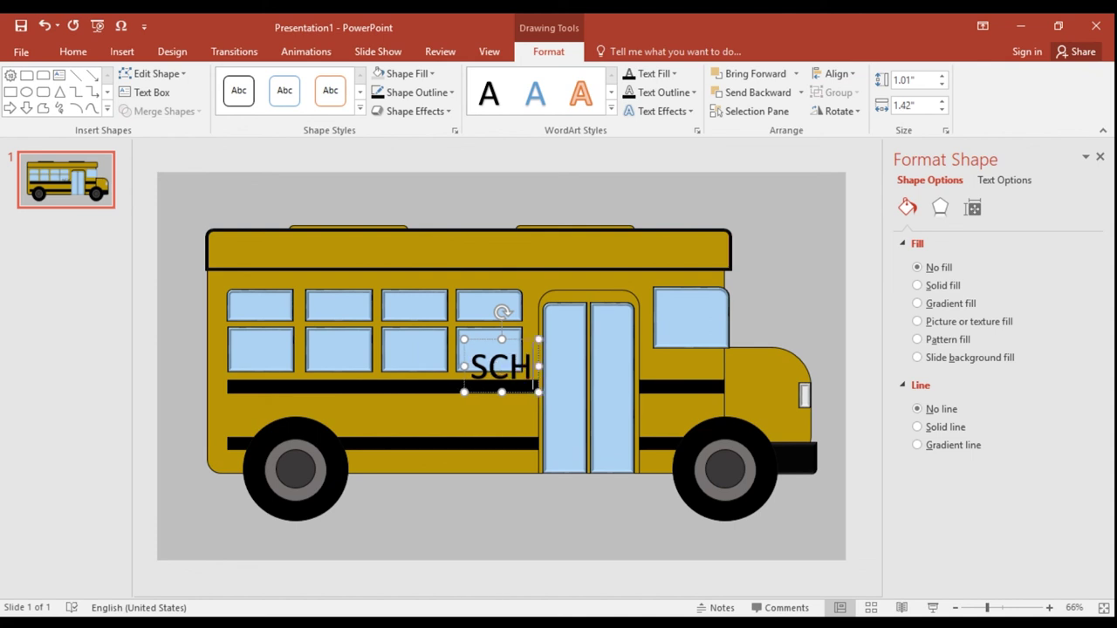
{"action": "type", "text": "OOL BUS"}
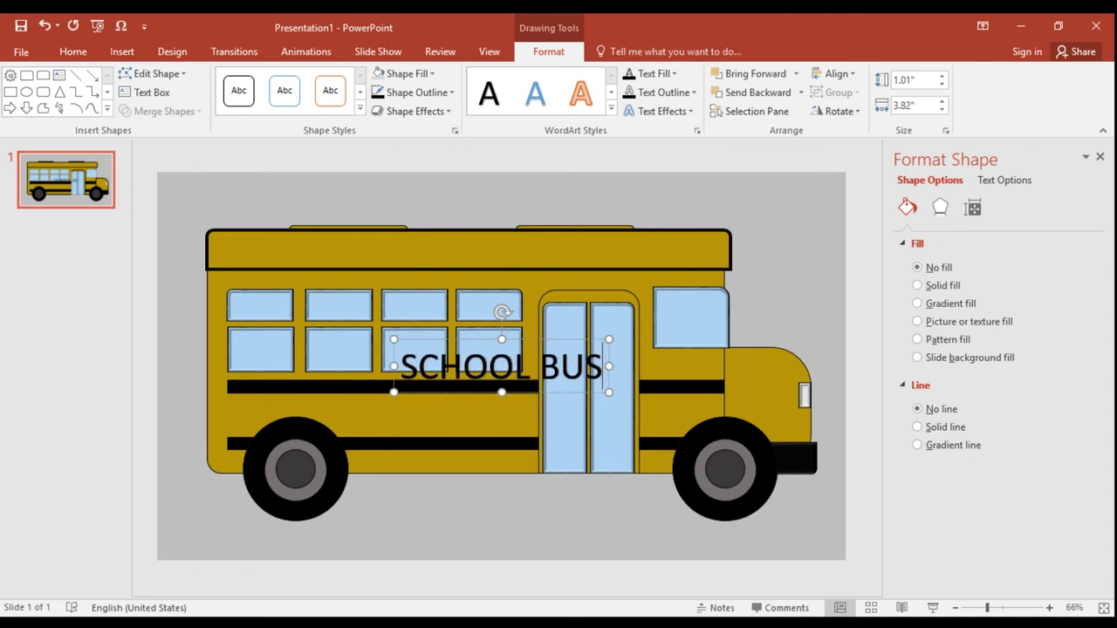
Step: Make SCHOOL BUS bold at 48 pt and place it between the two black stripes
{"action": "left_click", "coordinate": [122, 52]}
{"action": "left_click", "coordinate": [74, 53]}
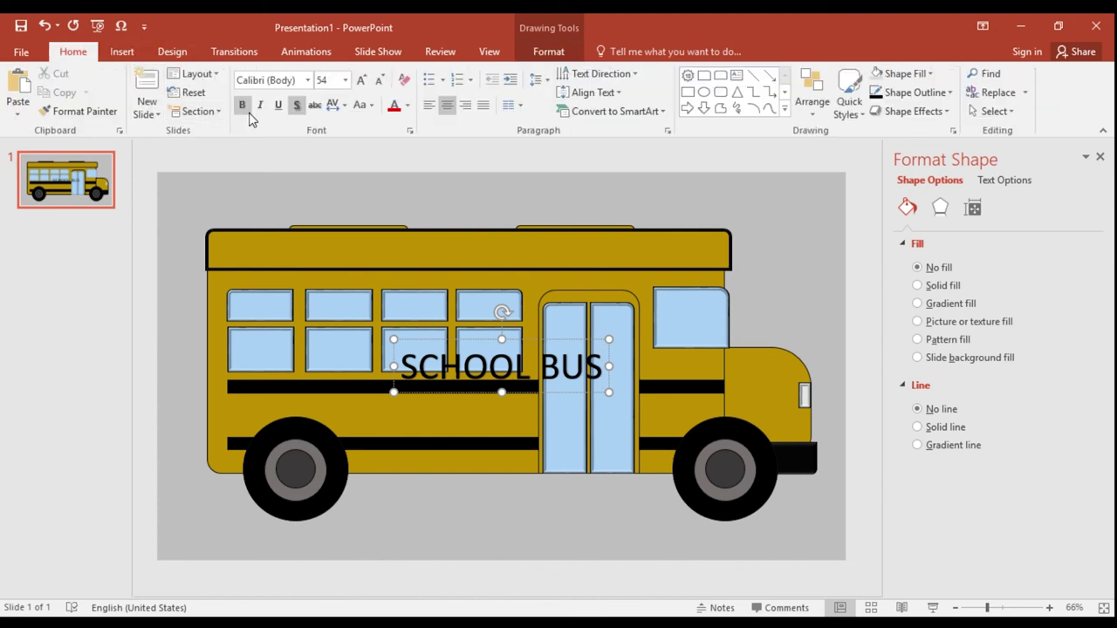
{"action": "left_click", "coordinate": [501, 338]}
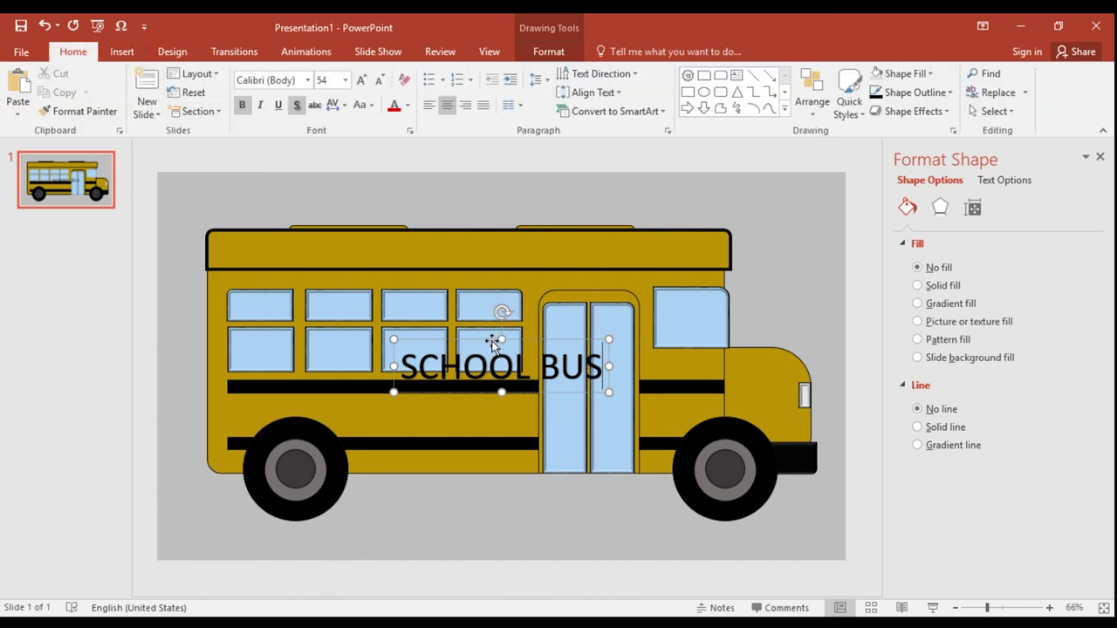
{"action": "left_click", "coordinate": [243, 105]}
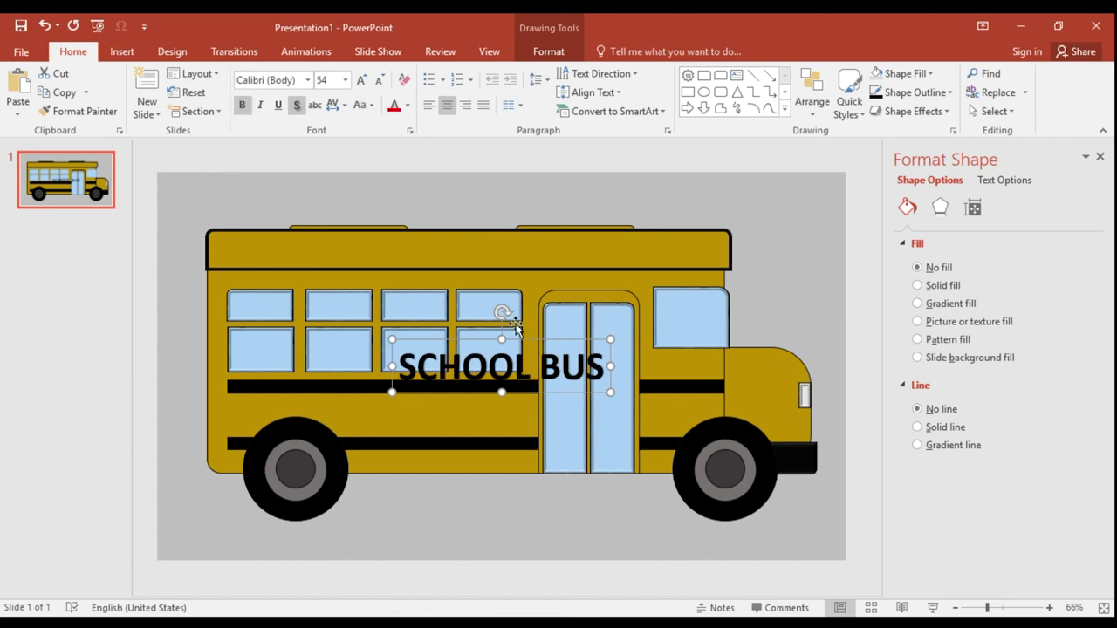
{"action": "mouse_move", "coordinate": [518, 347]}
{"action": "left_mouse_down"}
{"action": "mouse_move", "coordinate": [485, 384]}
{"action": "mouse_move", "coordinate": [452, 385]}
{"action": "left_mouse_up"}
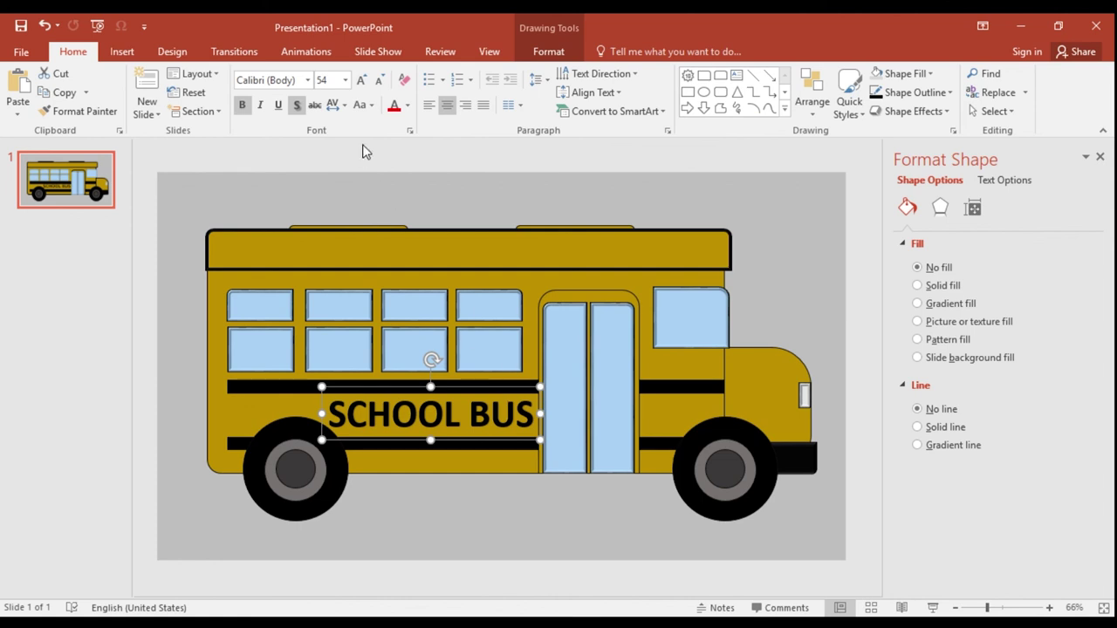
{"action": "left_click", "coordinate": [381, 79]}
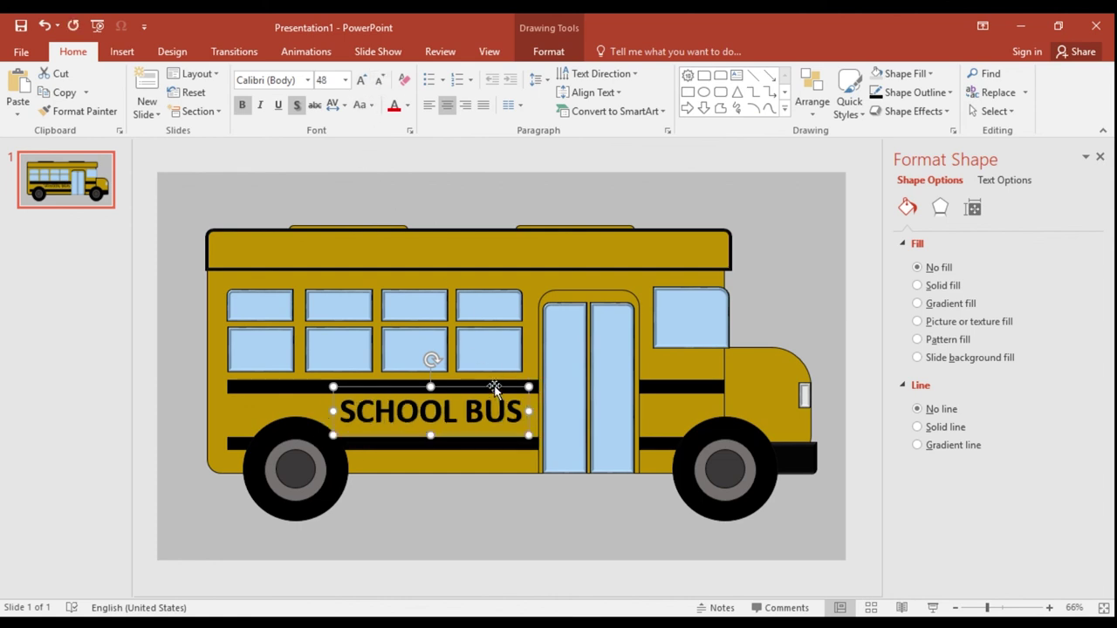
{"action": "left_click_drag", "start_coordinate": [494, 385], "coordinate": [495, 391]}
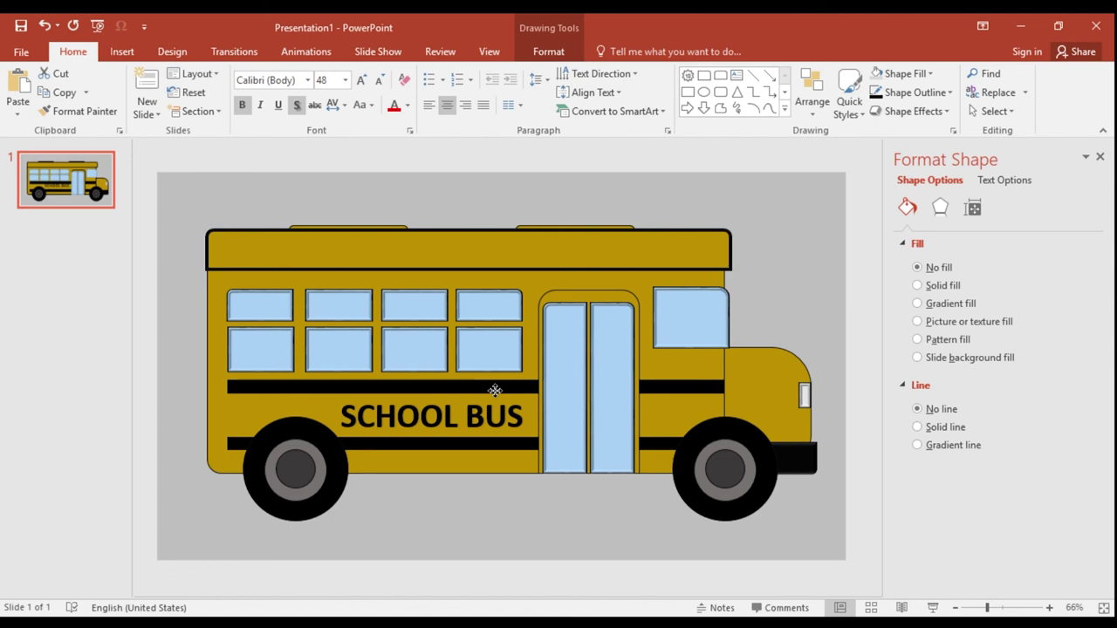
{"action": "left_click_drag", "start_coordinate": [495, 391], "coordinate": [495, 393]}
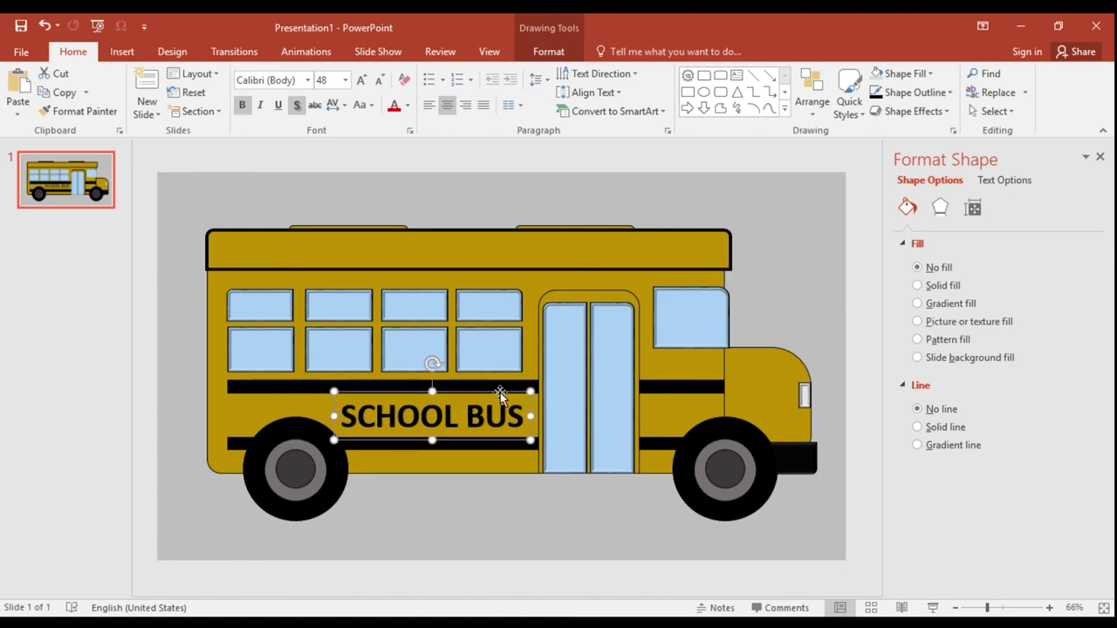
Step: Set the outline weight of the bus door, body and hood to 2¼ pt
{"action": "left_click", "coordinate": [567, 298]}
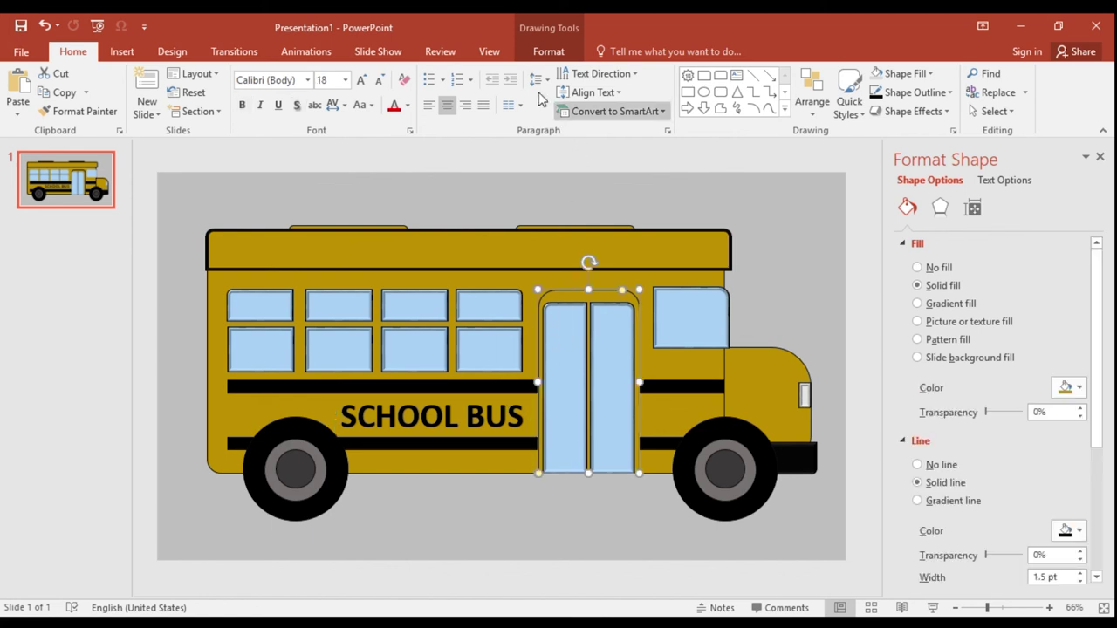
{"action": "left_click", "coordinate": [223, 381], "text": "shift"}
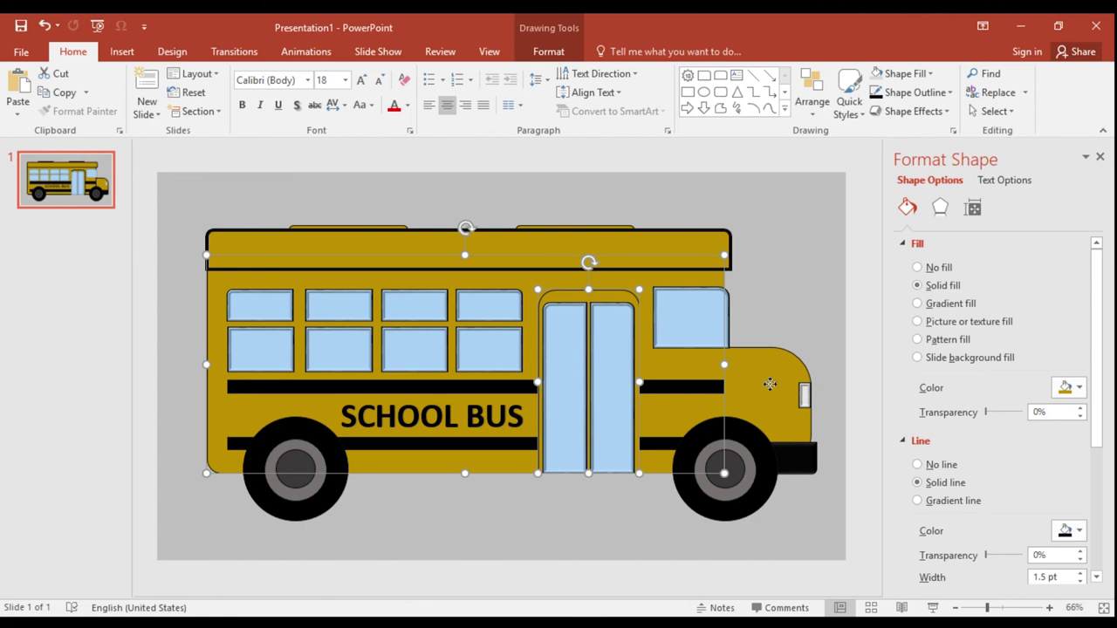
{"action": "left_click", "coordinate": [769, 384], "text": "shift"}
{"action": "left_click", "coordinate": [548, 51]}
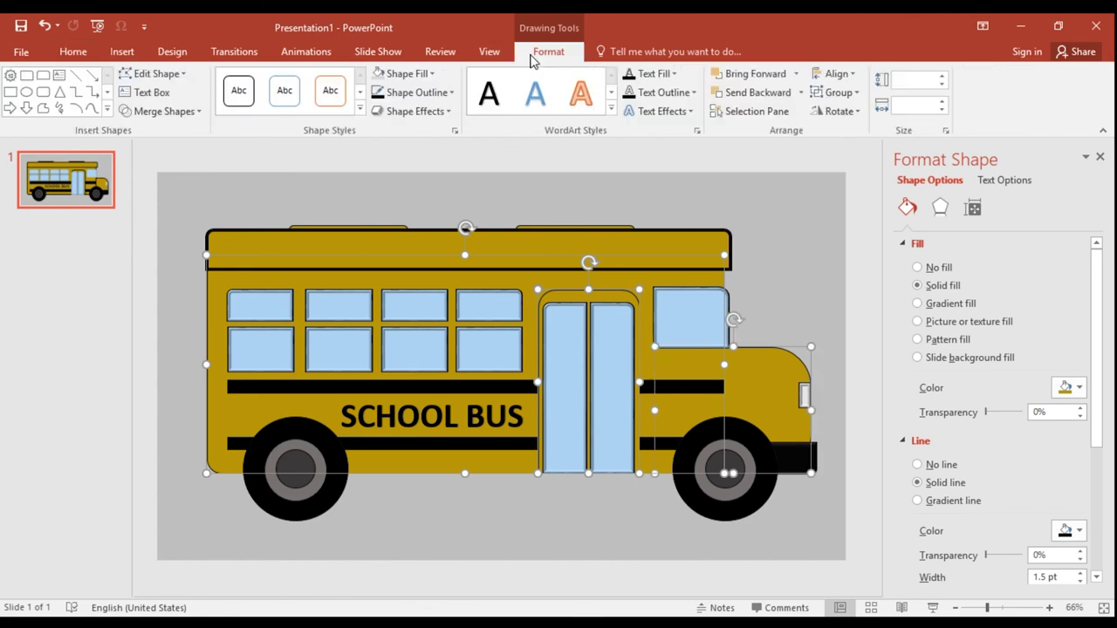
{"action": "left_click", "coordinate": [415, 92]}
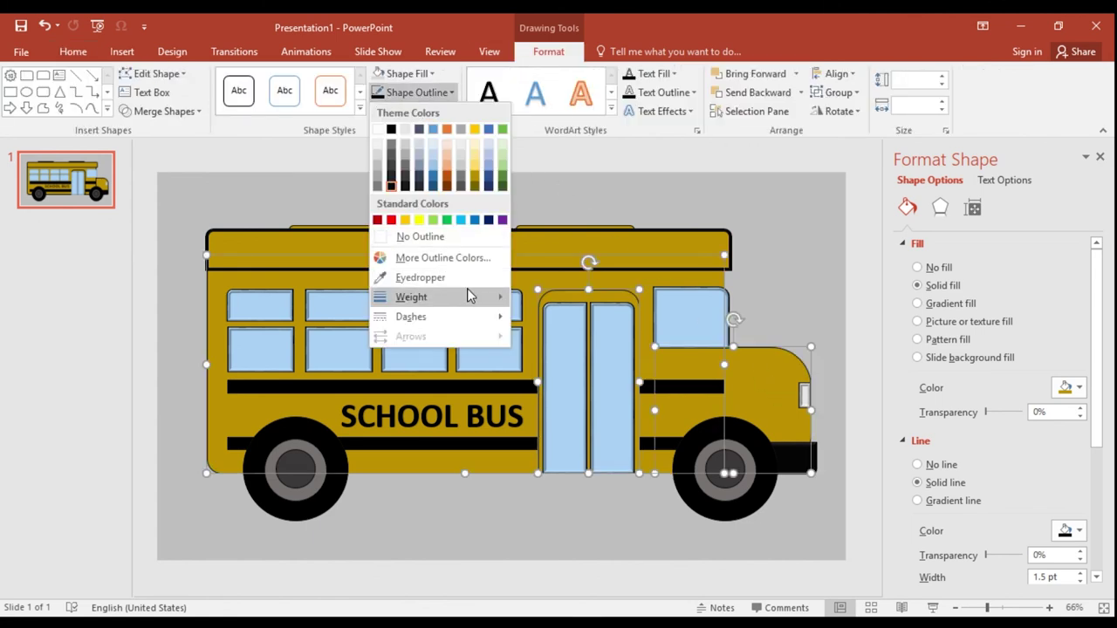
{"action": "mouse_move", "coordinate": [419, 297]}
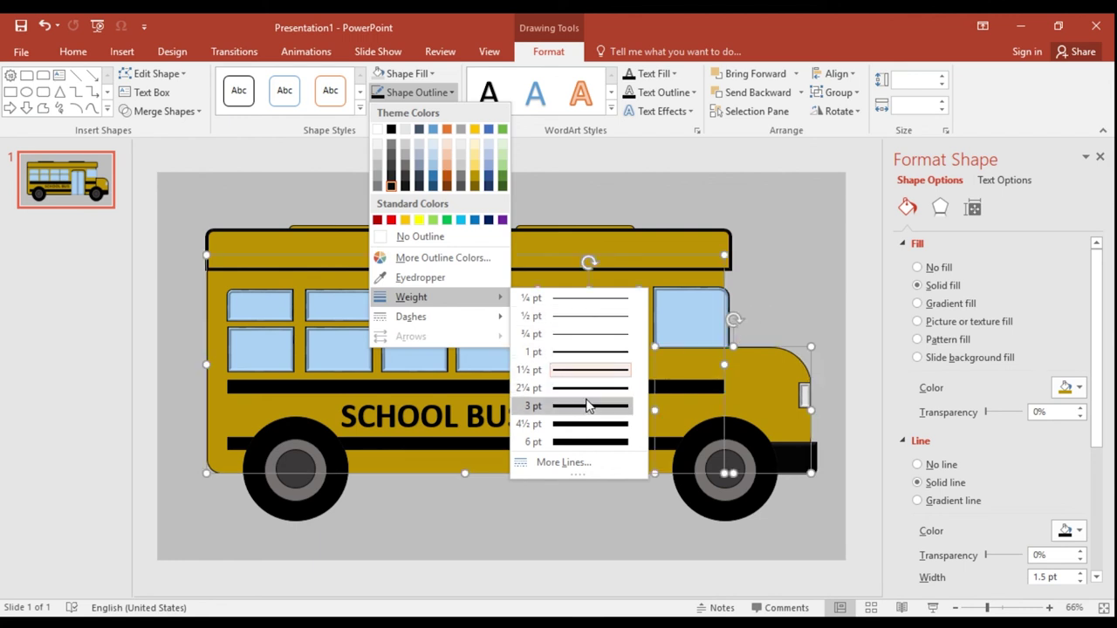
{"action": "left_click", "coordinate": [582, 388]}
{"action": "left_click", "coordinate": [807, 262]}
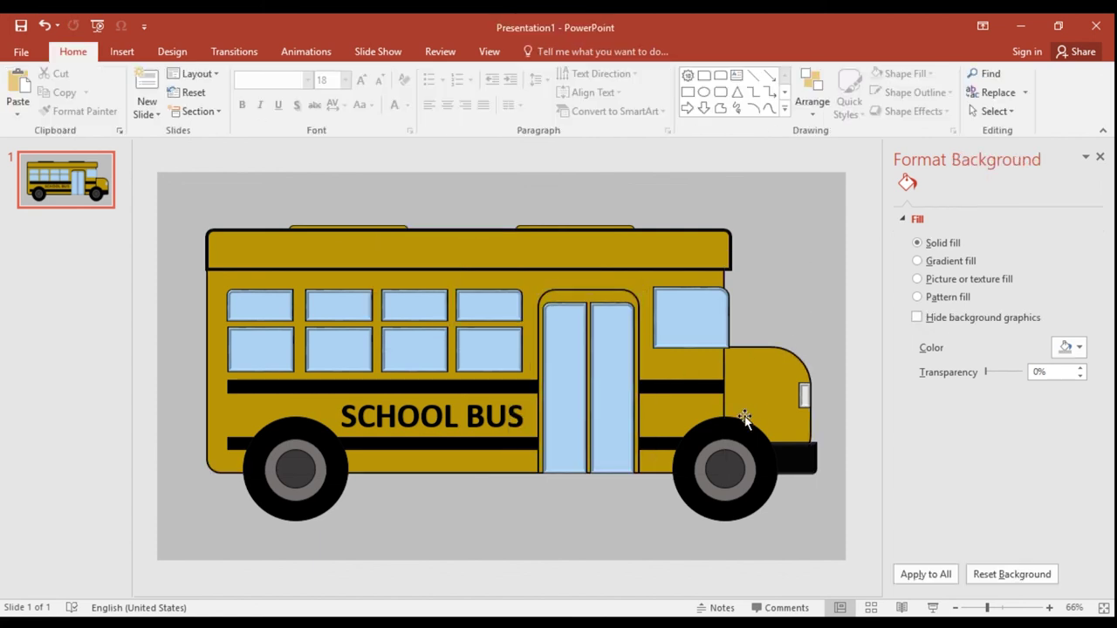
Step: Union the hood and bus body into a single shape with Merge Shapes
{"action": "left_click", "coordinate": [765, 373]}
{"action": "left_click", "coordinate": [695, 366], "text": "shift"}
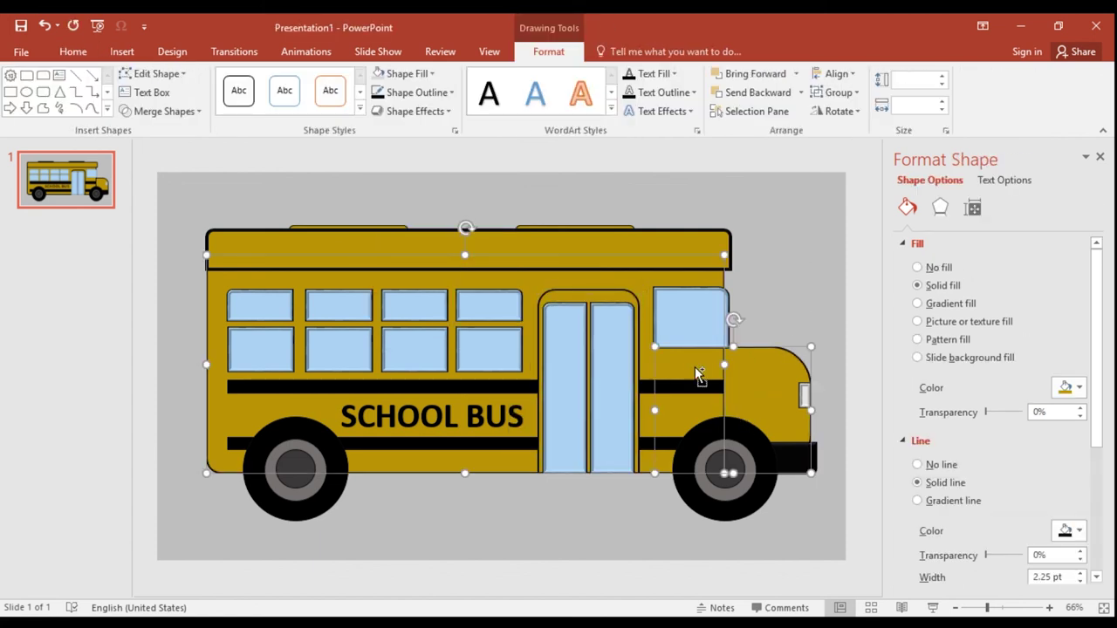
{"action": "left_click", "coordinate": [163, 112]}
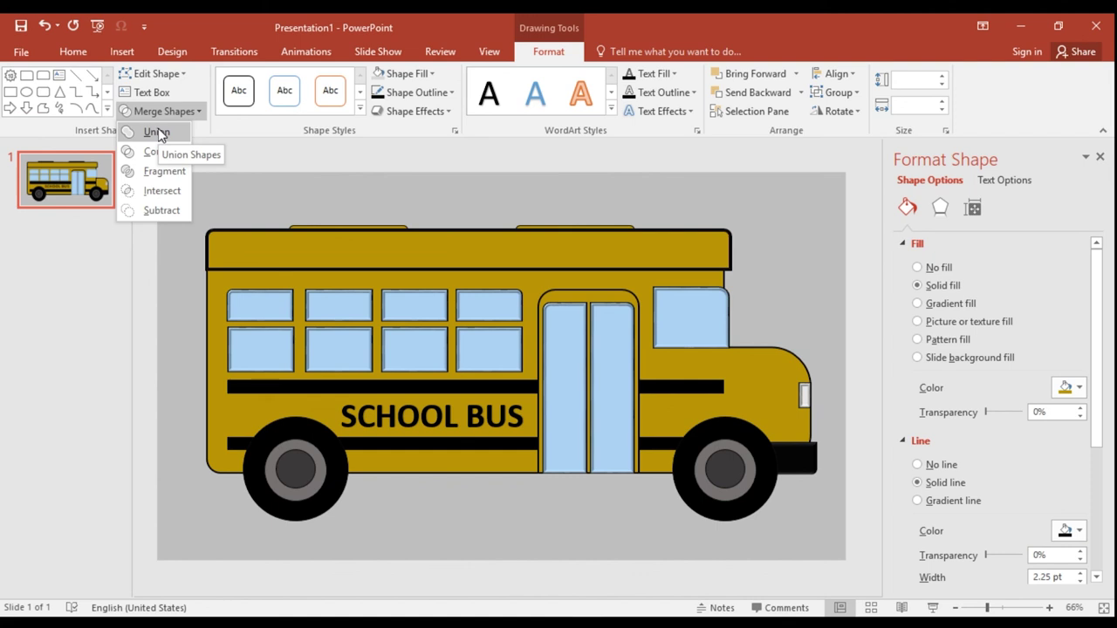
{"action": "left_click", "coordinate": [157, 133]}
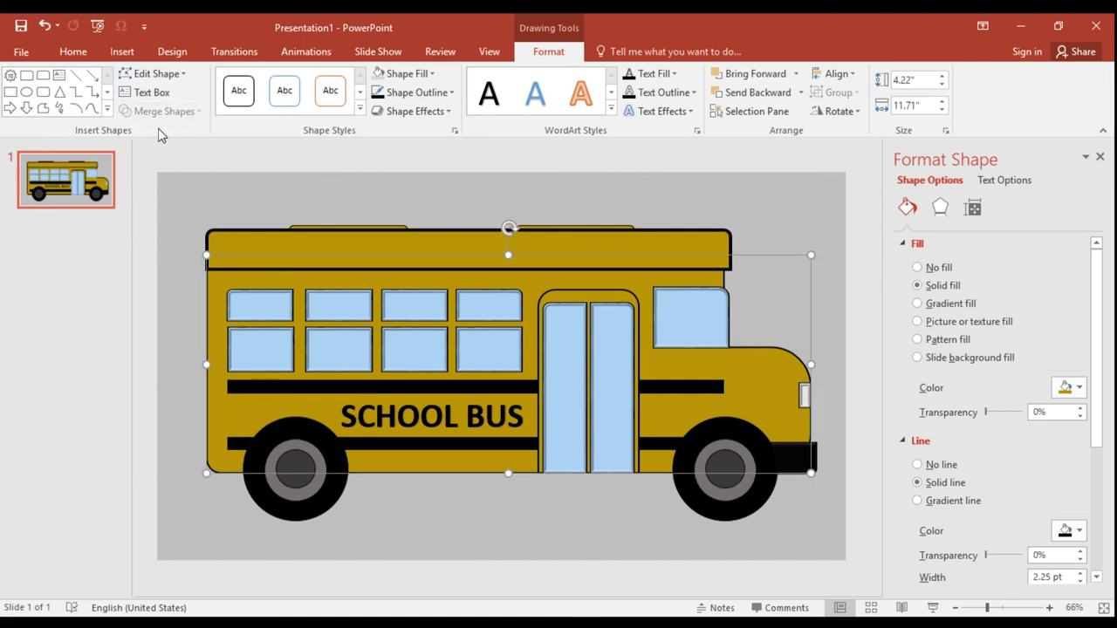
{"action": "left_click", "coordinate": [477, 531]}
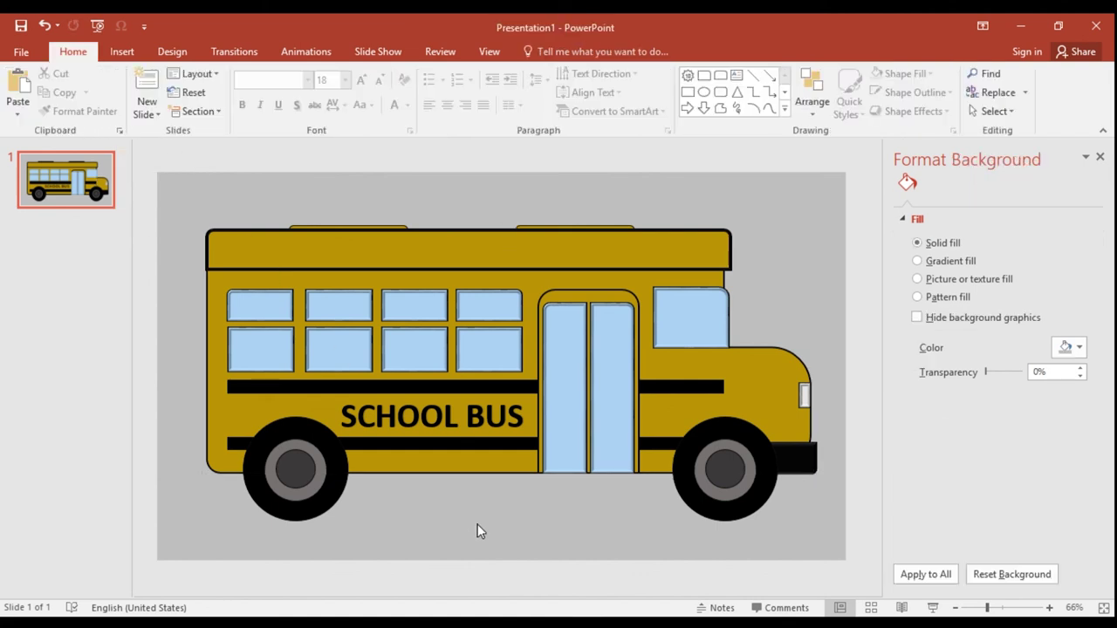